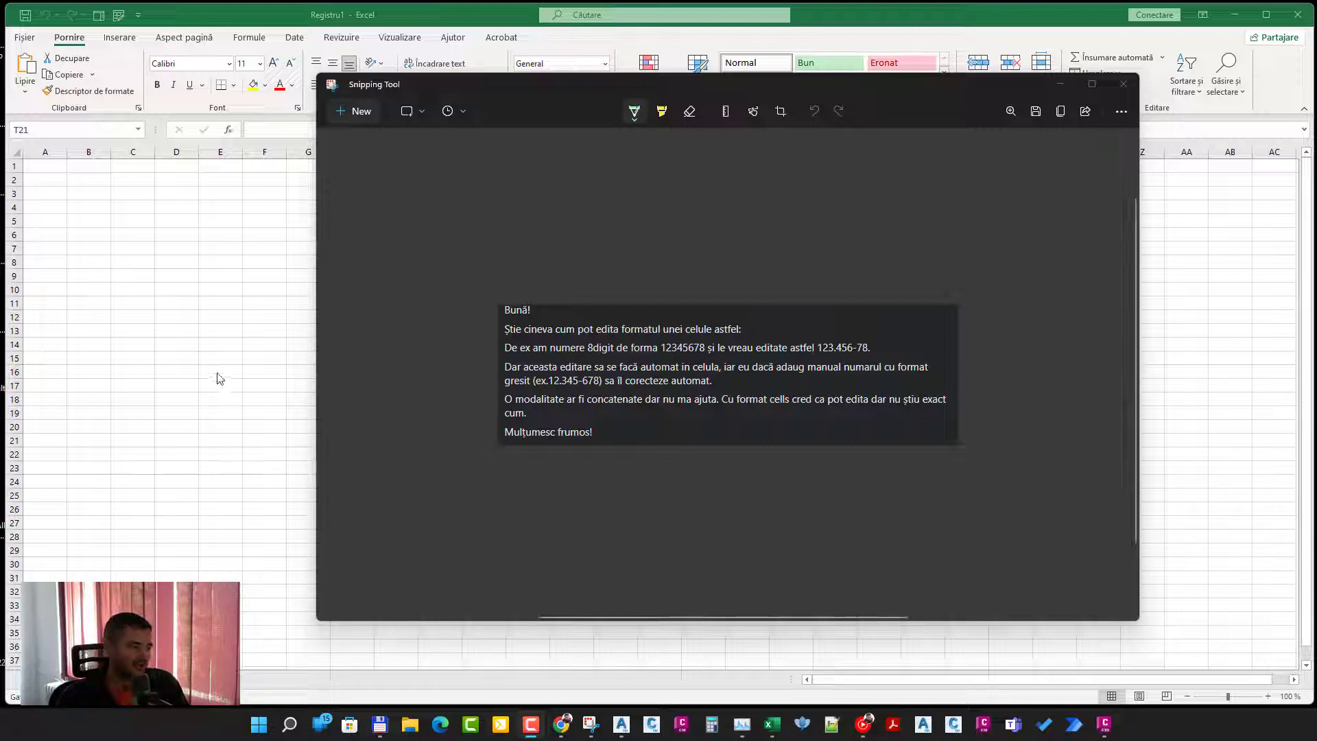
Leave the Snipping Tool capture and select cell Q9 in the blank workbook.
key(alt+Tab)
click(733, 274)
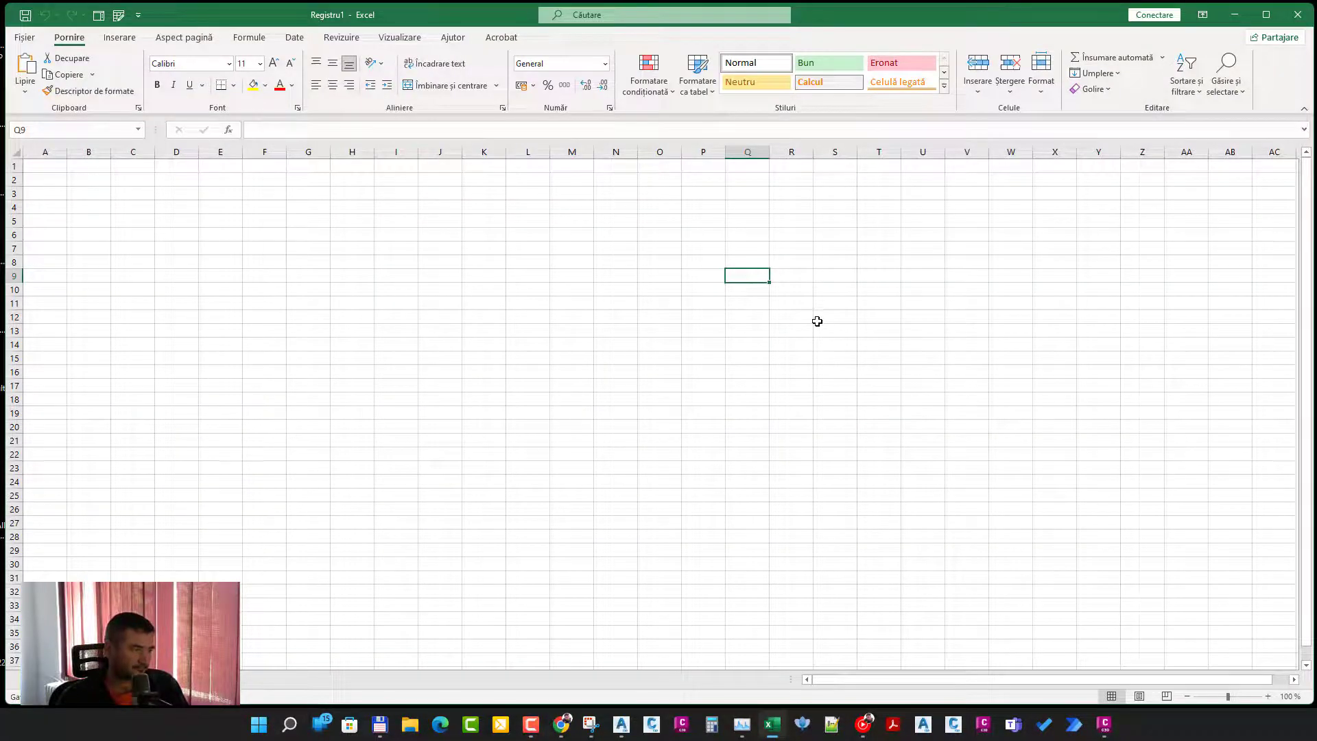
Give Q9 the custom number format 00+000 and enter 120, displayed as 00+120.
right_click(751, 278)
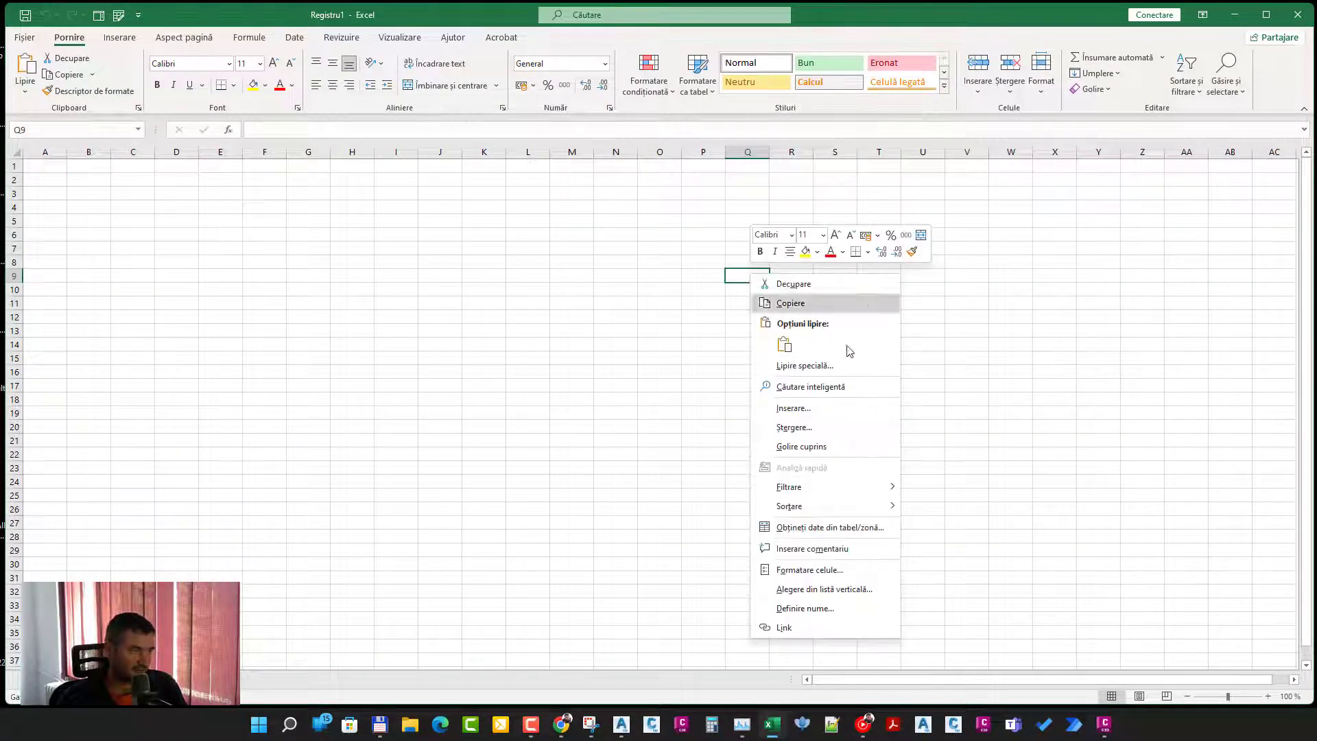
click(845, 572)
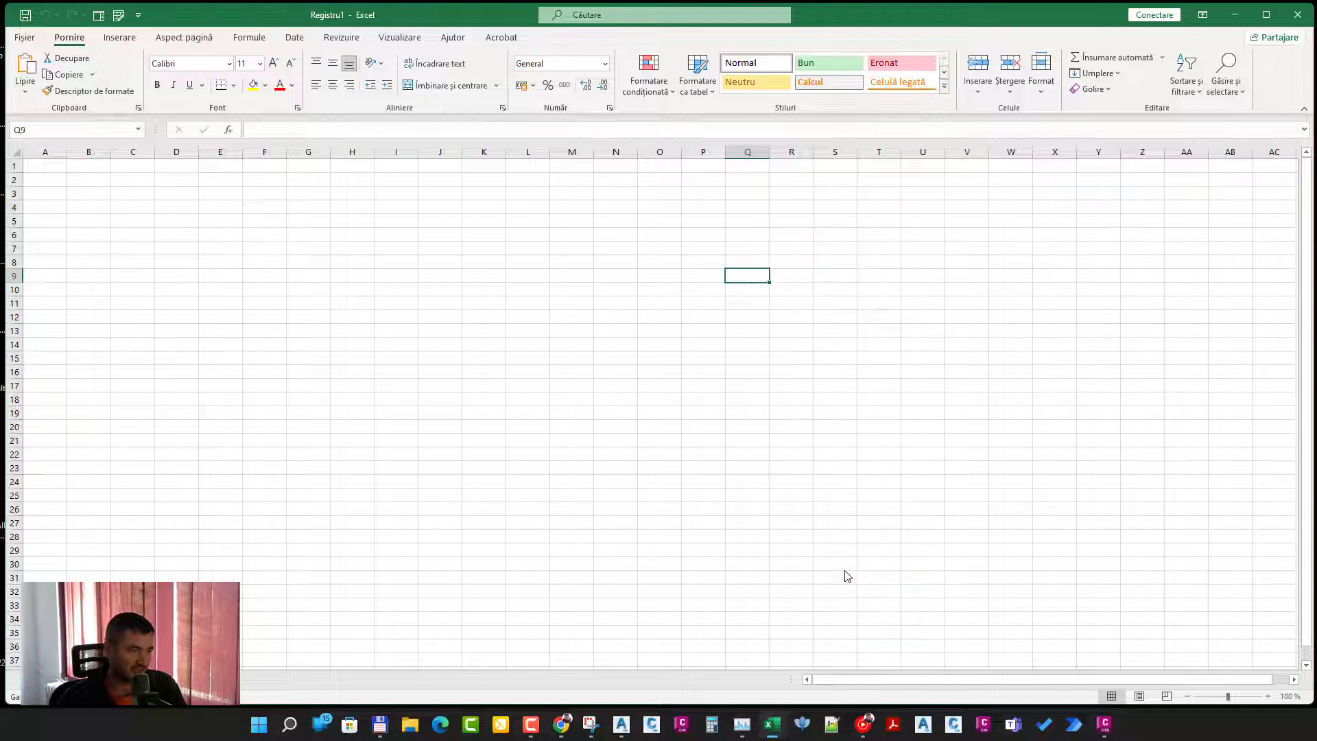
drag(830, 386, 764, 297)
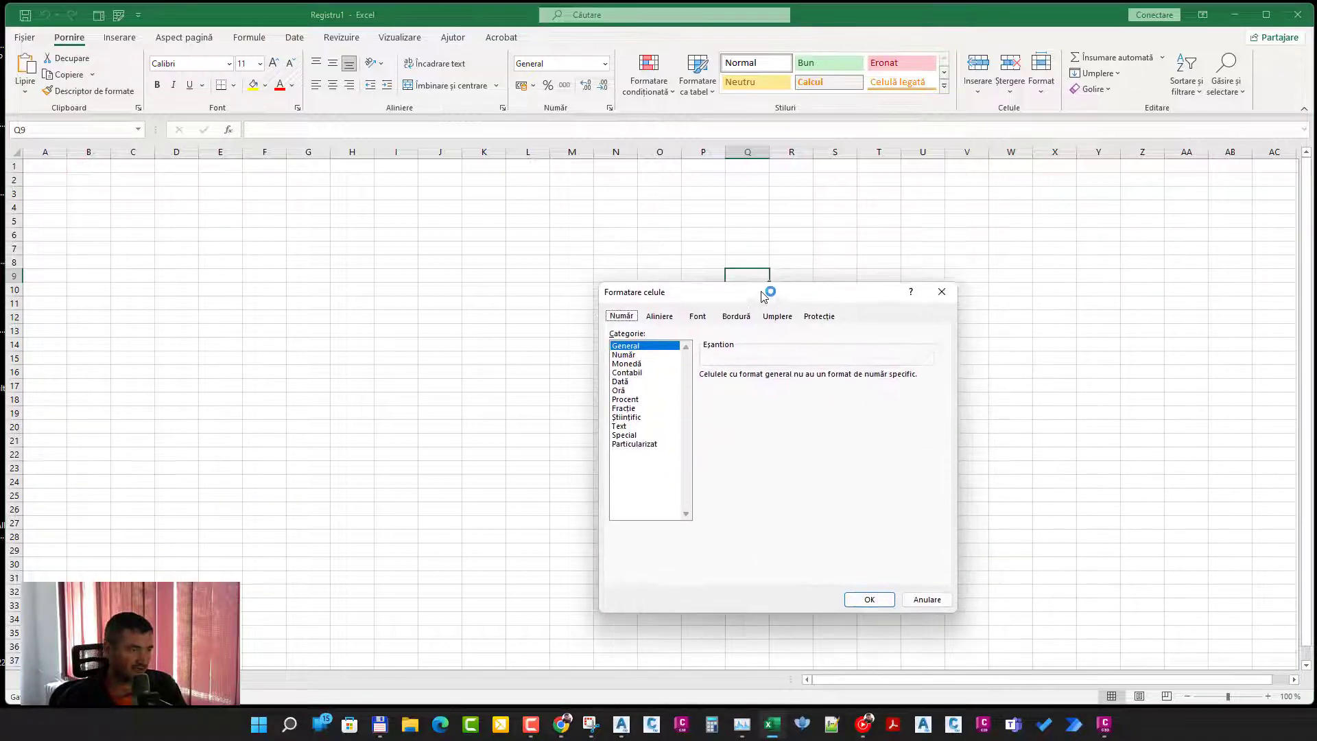
click(629, 444)
double_click(729, 387)
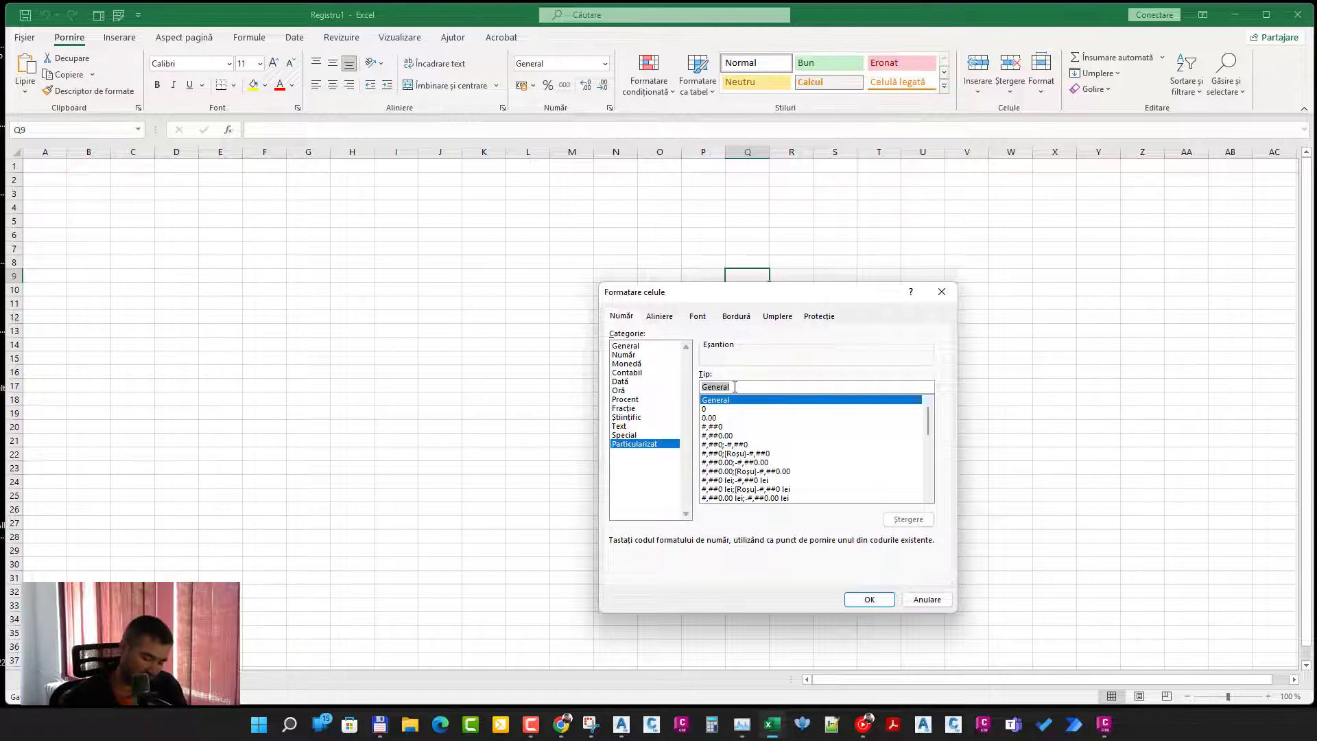
text(00)
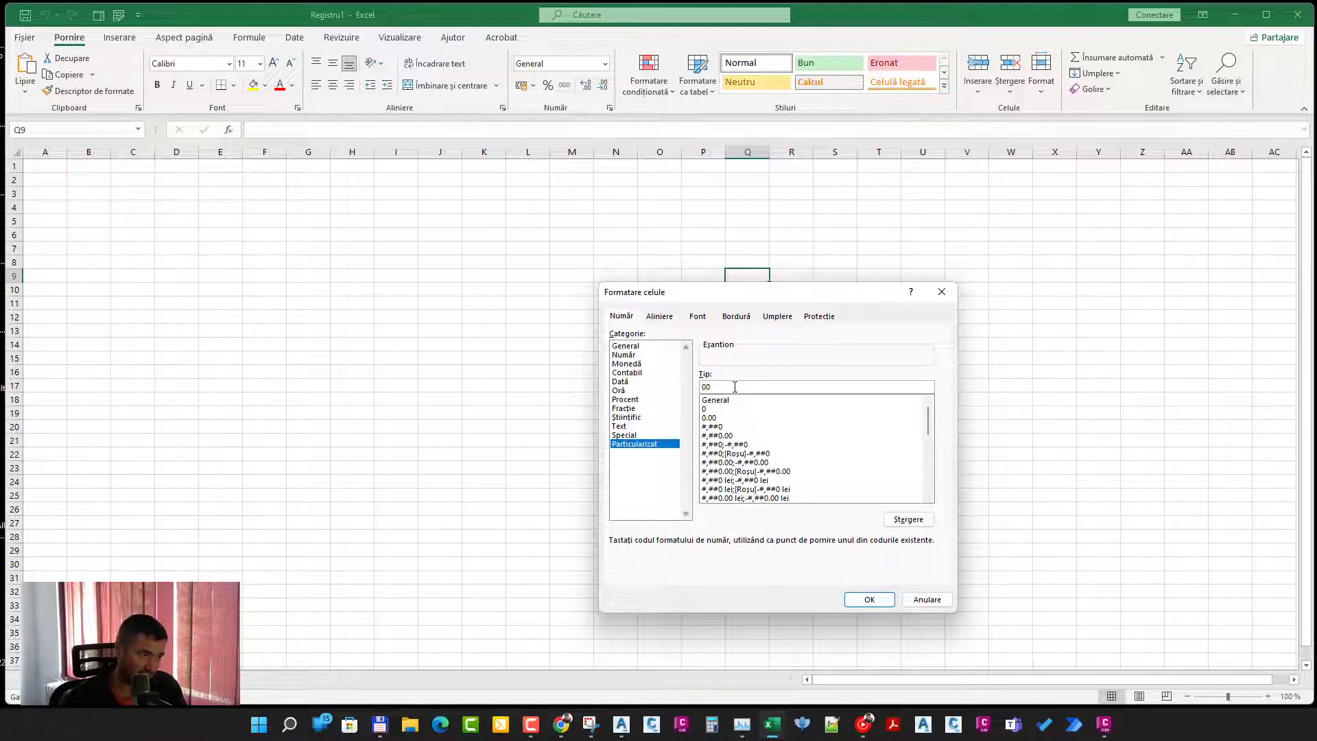
text(+000)
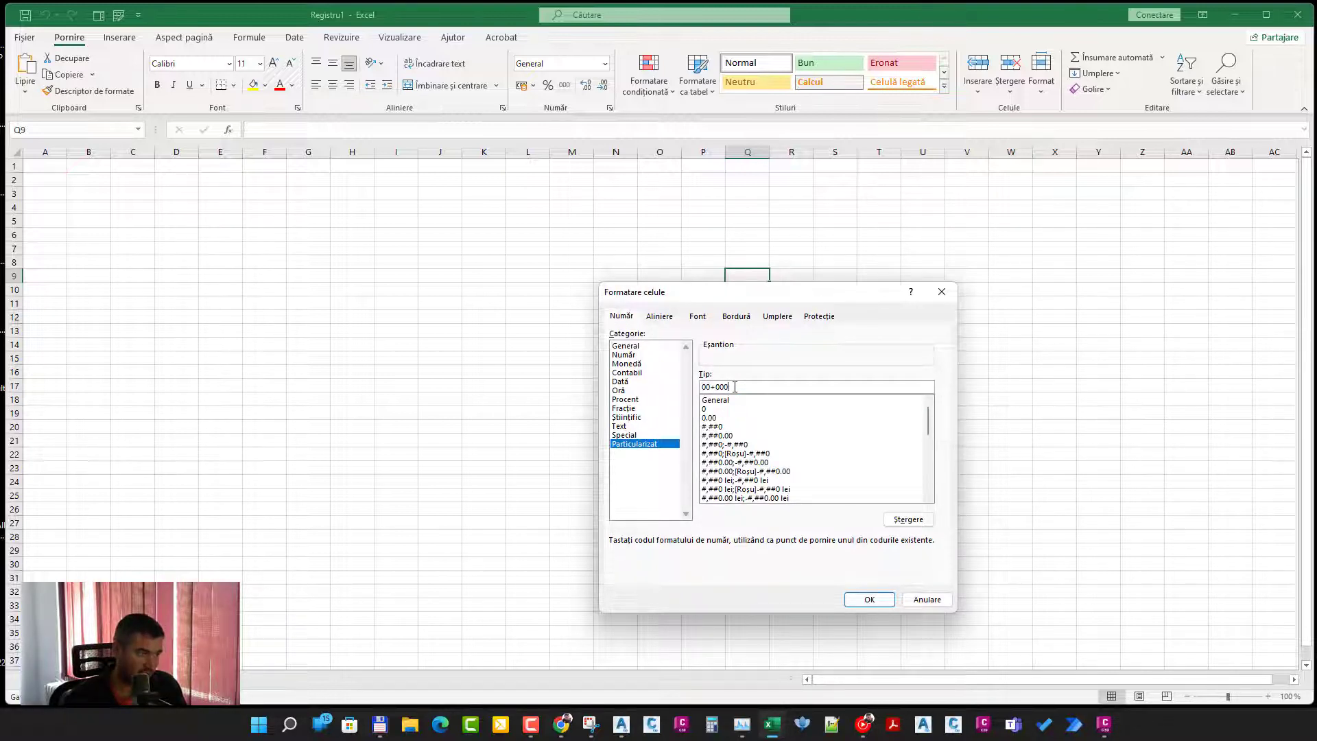
click(864, 600)
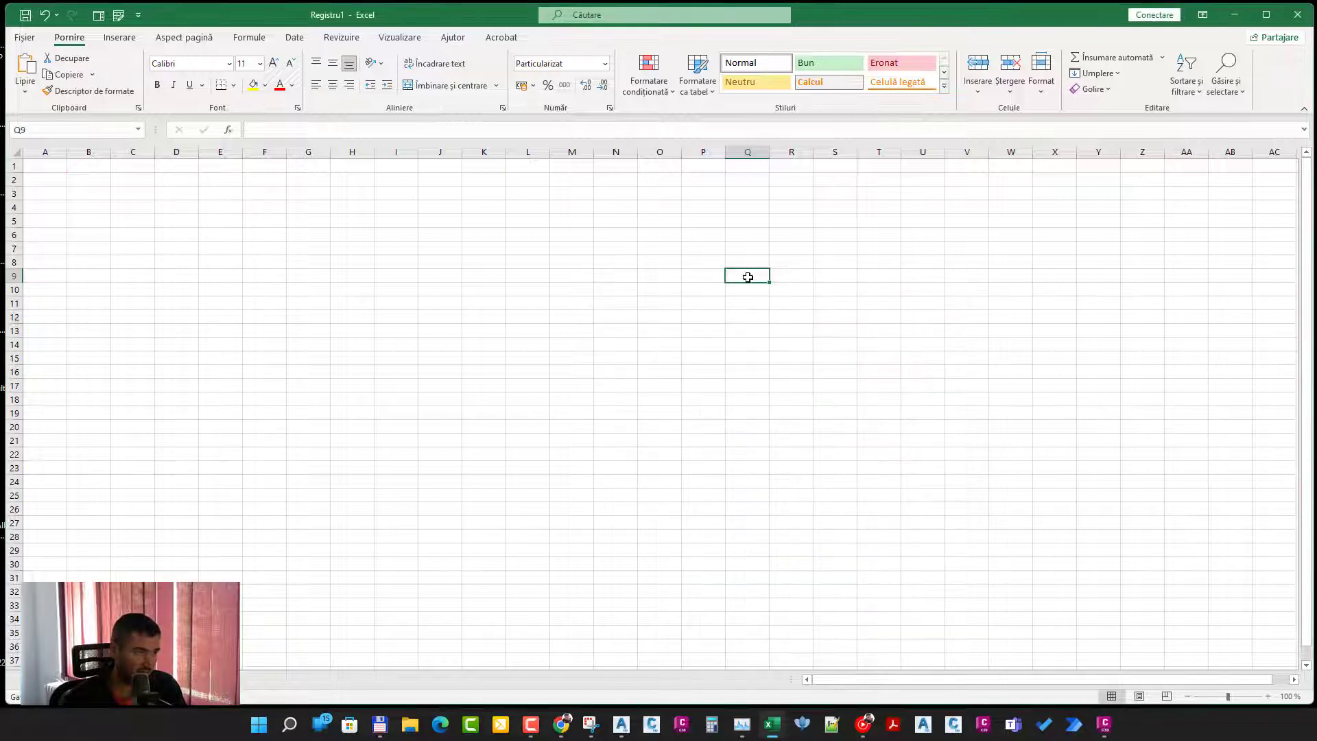
text(120)
key(Return)
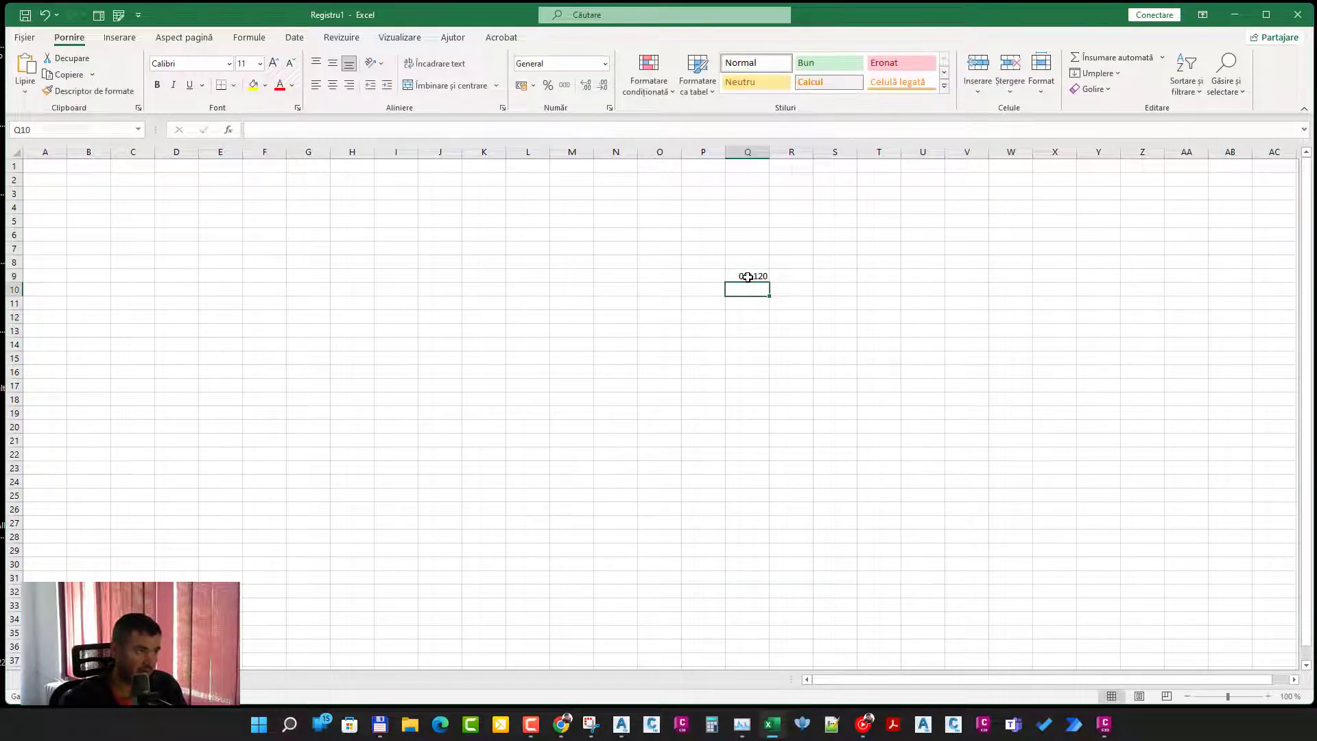
Replace Q9's custom format 00+000 with 00.000-00 so 120 shows as 120.000-00.
click(766, 275)
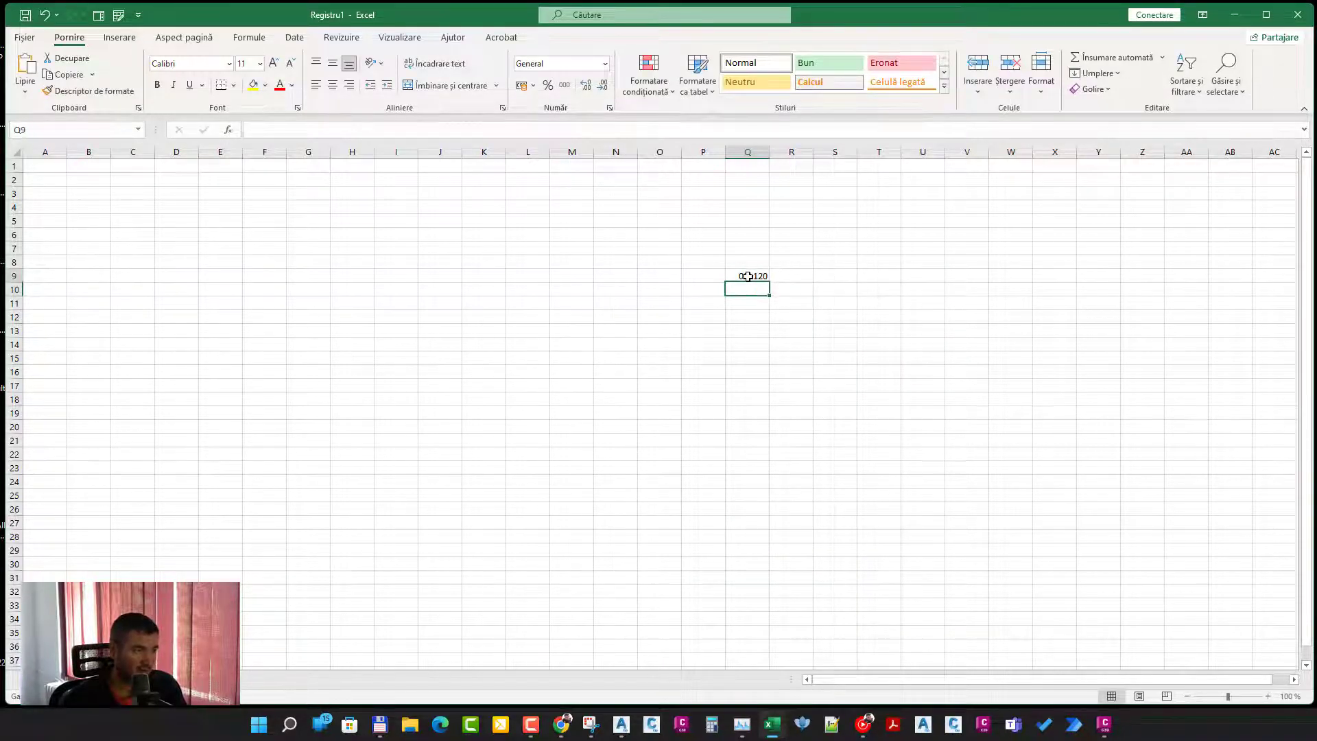
right_click(746, 275)
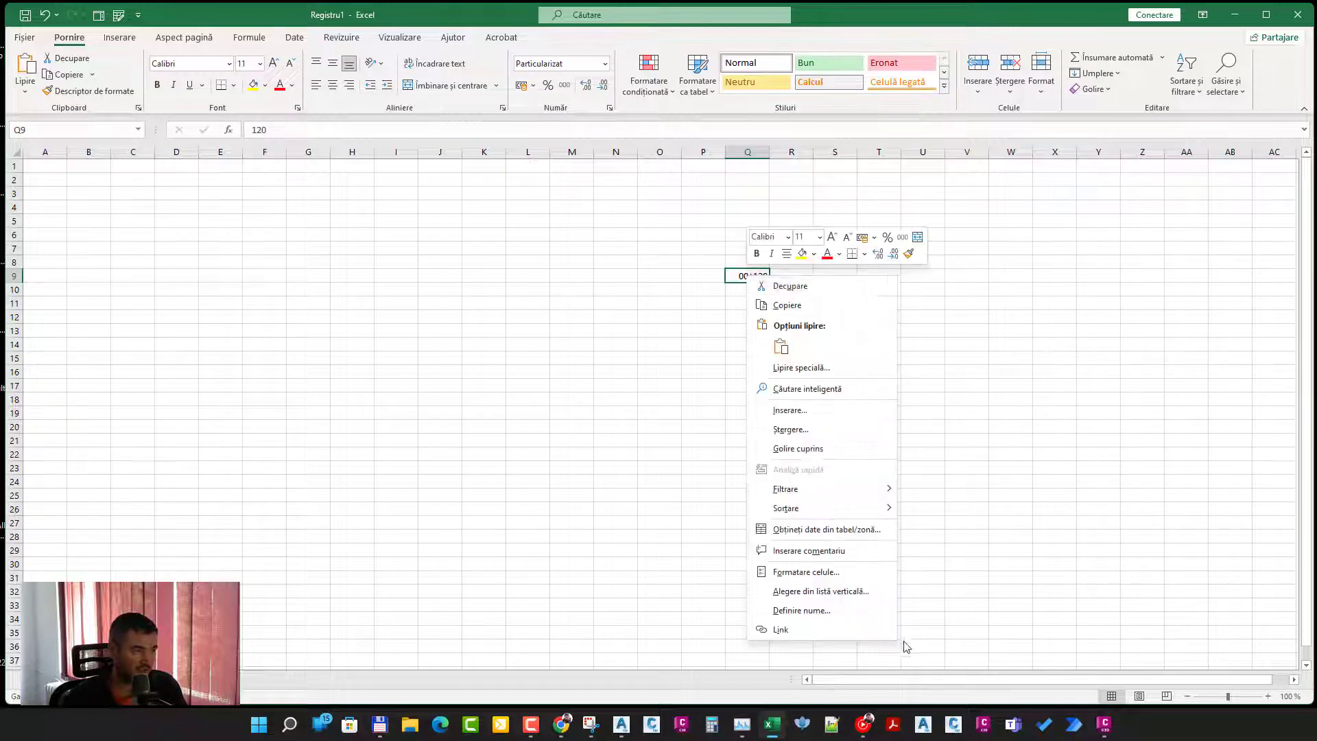
click(811, 573)
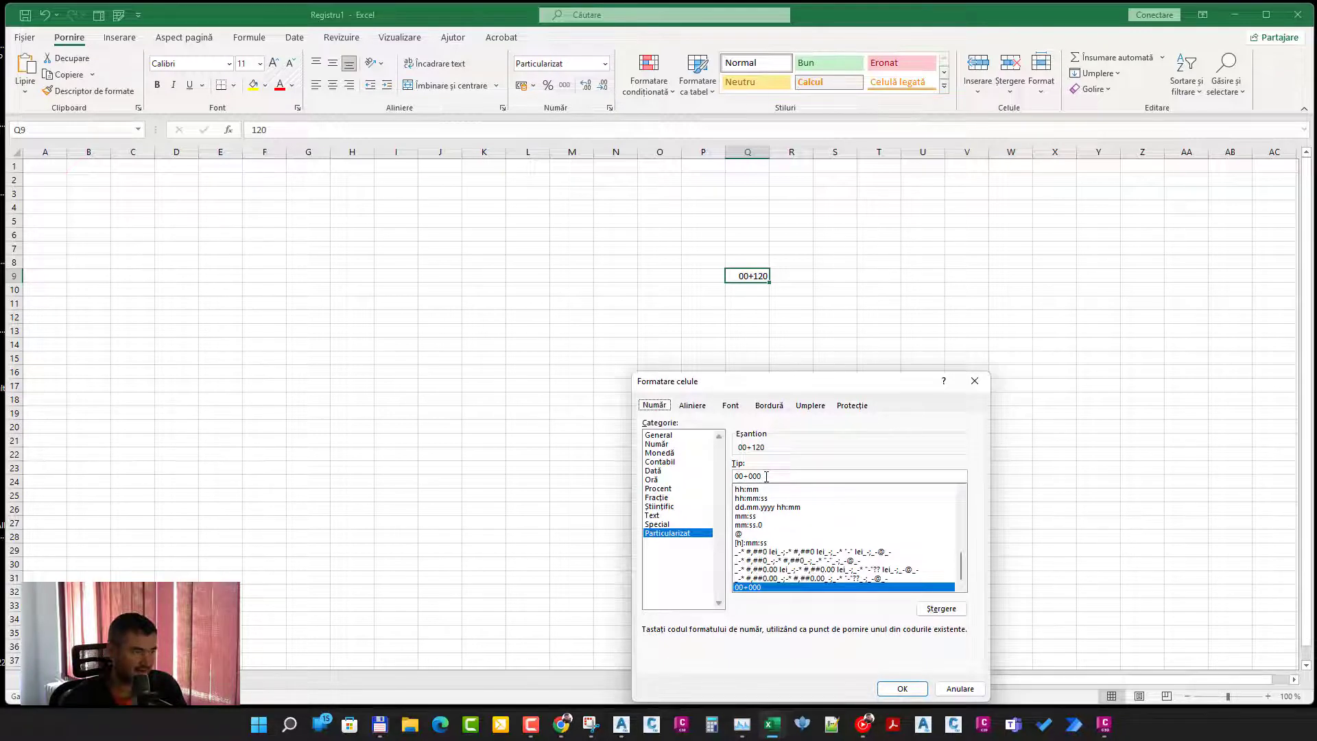
drag(789, 475, 697, 475)
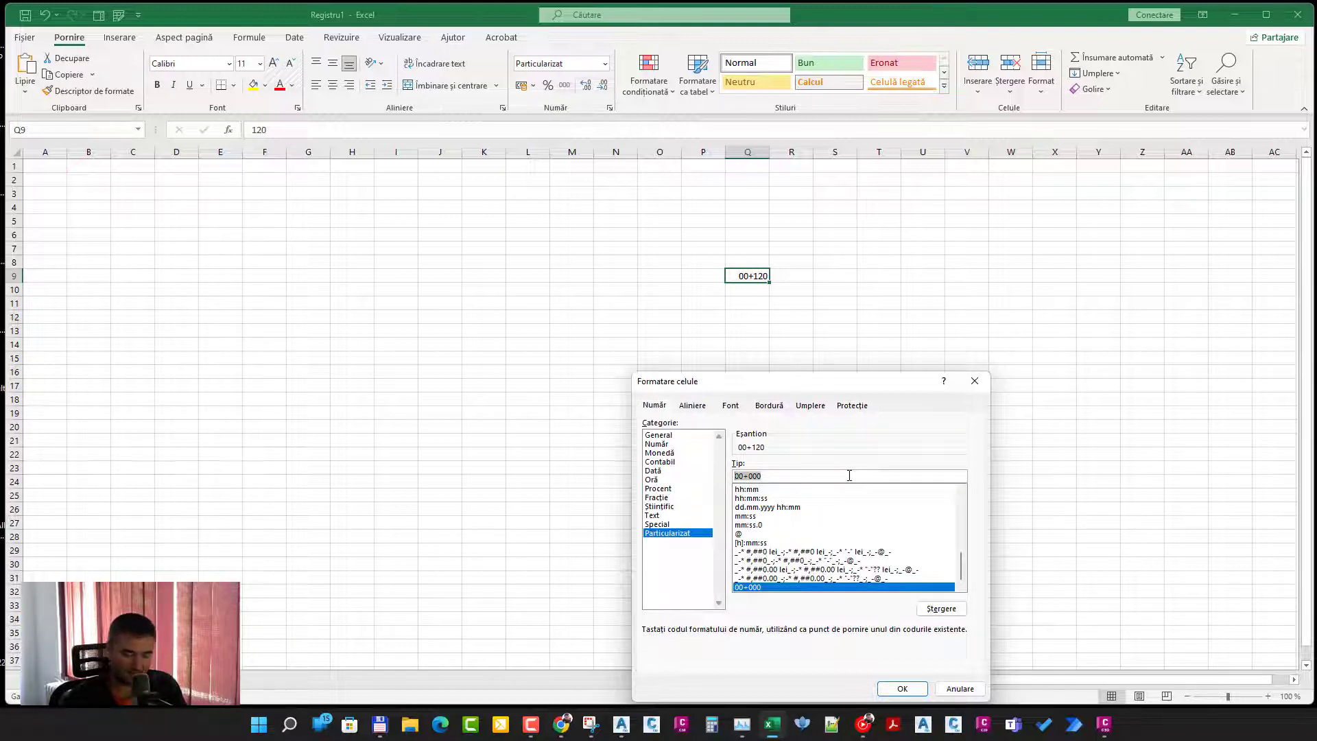
text(00.000-00)
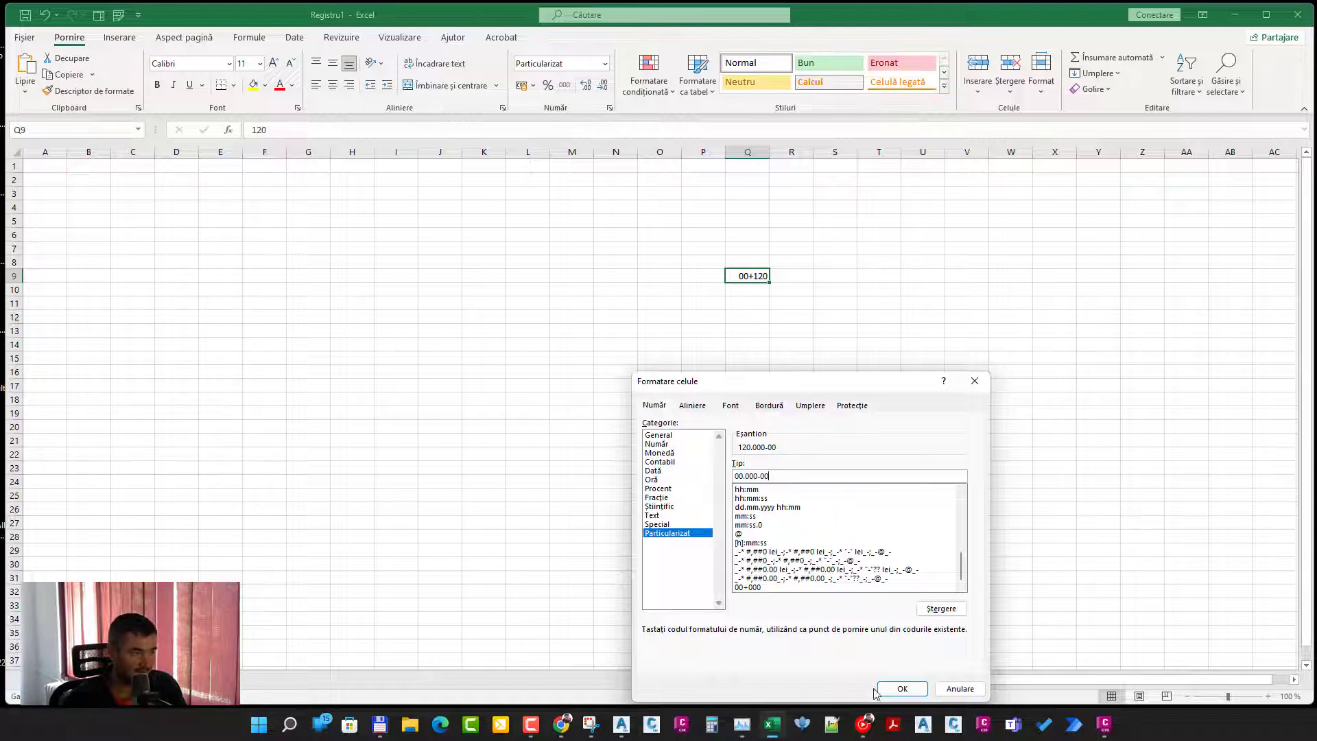
click(895, 689)
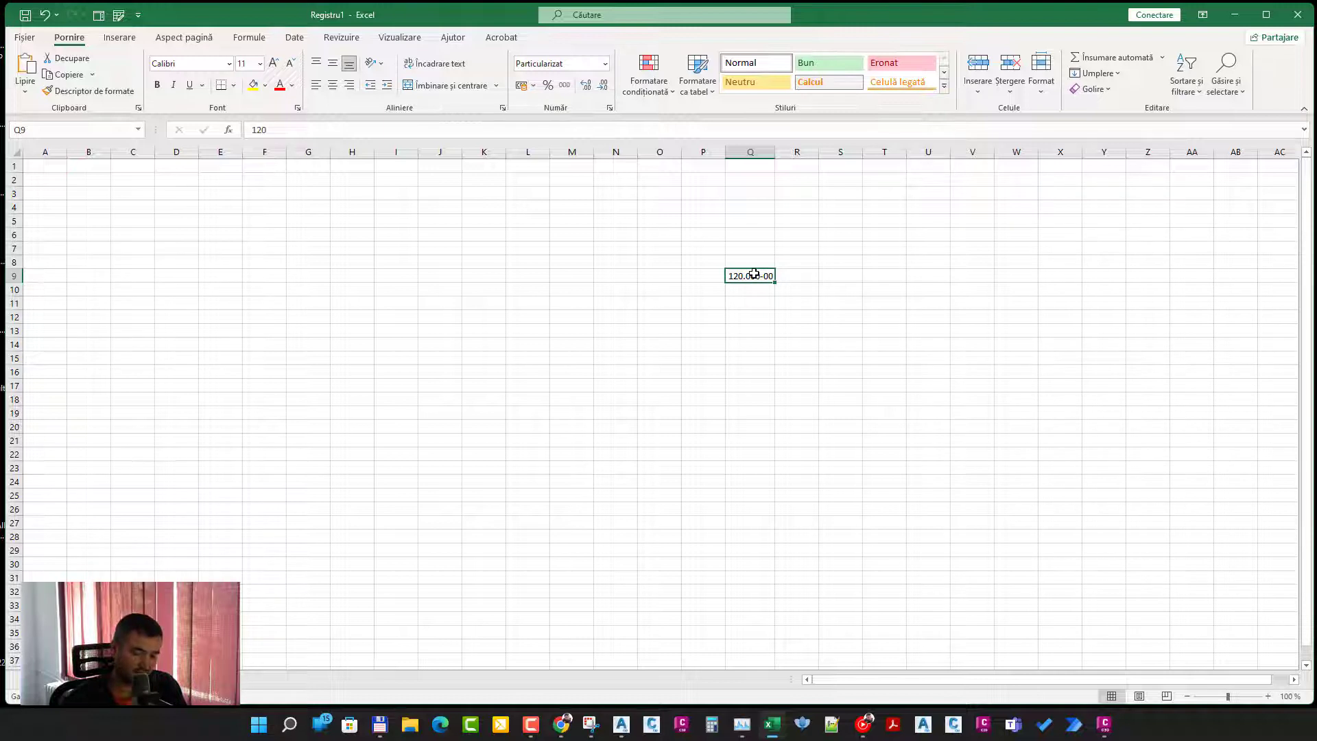
Enter the test value 123456789 in Q9 and reset its number format to General.
text(123)
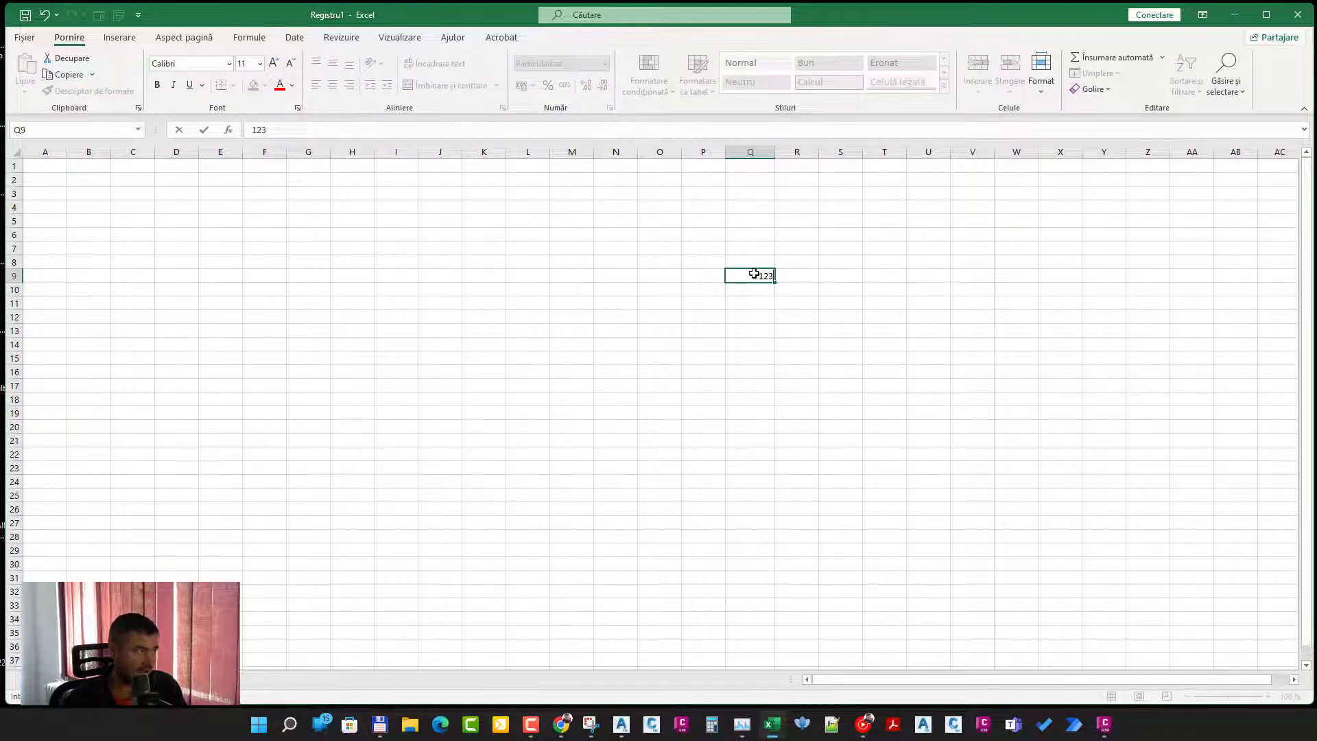
text(456789.000-00)
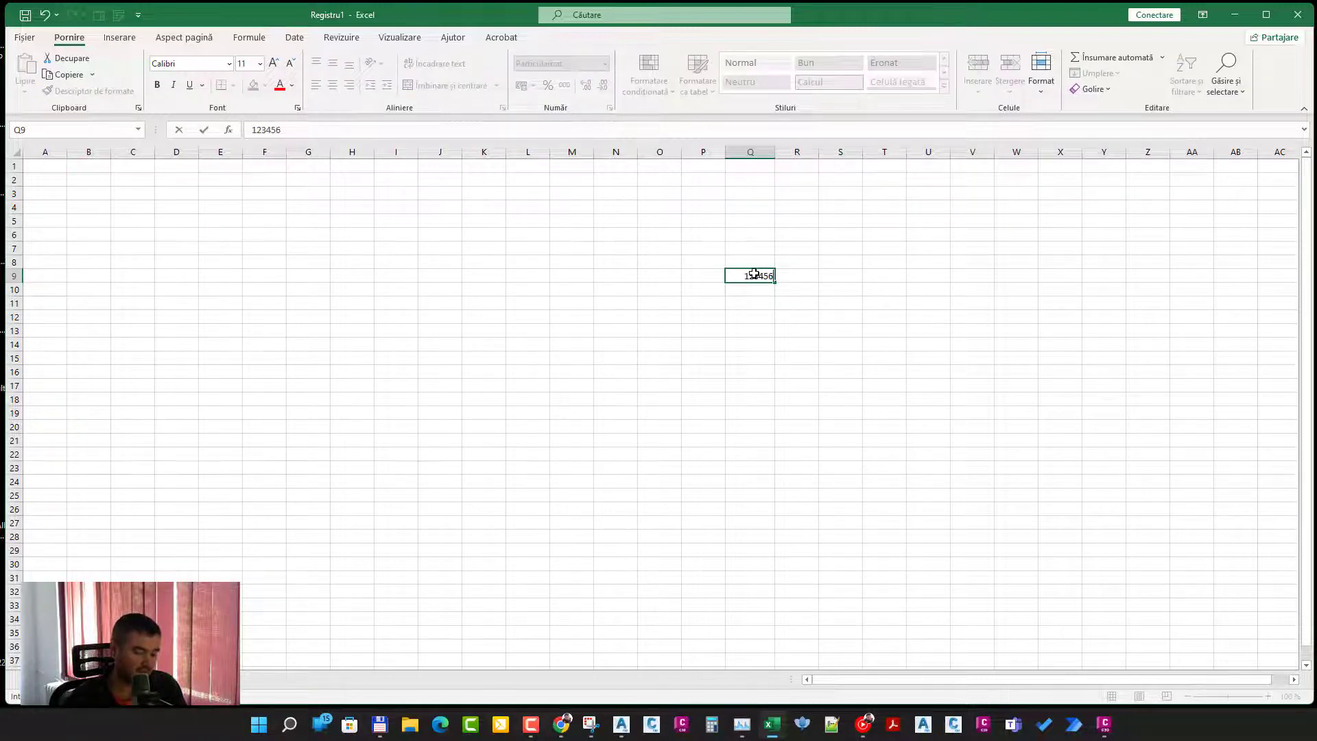
key(Return)
click(781, 275)
right_click(776, 275)
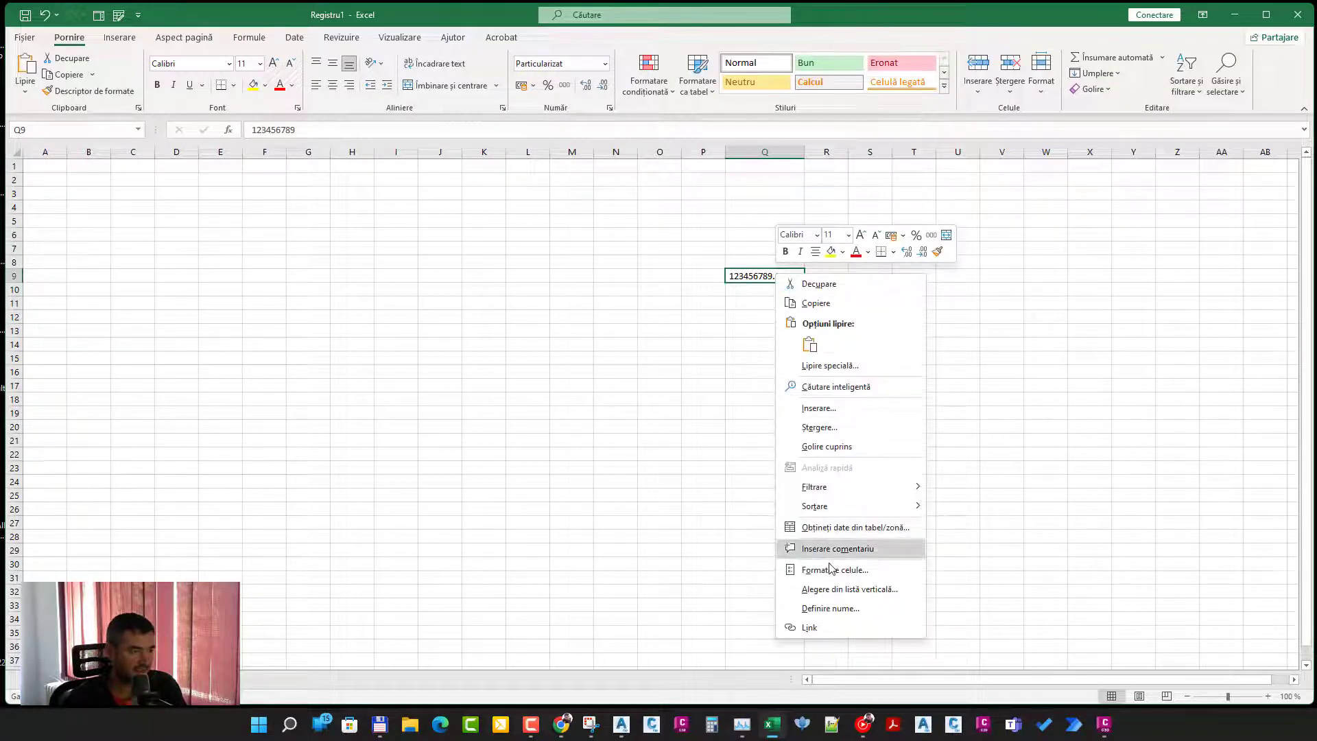
click(876, 571)
click(738, 436)
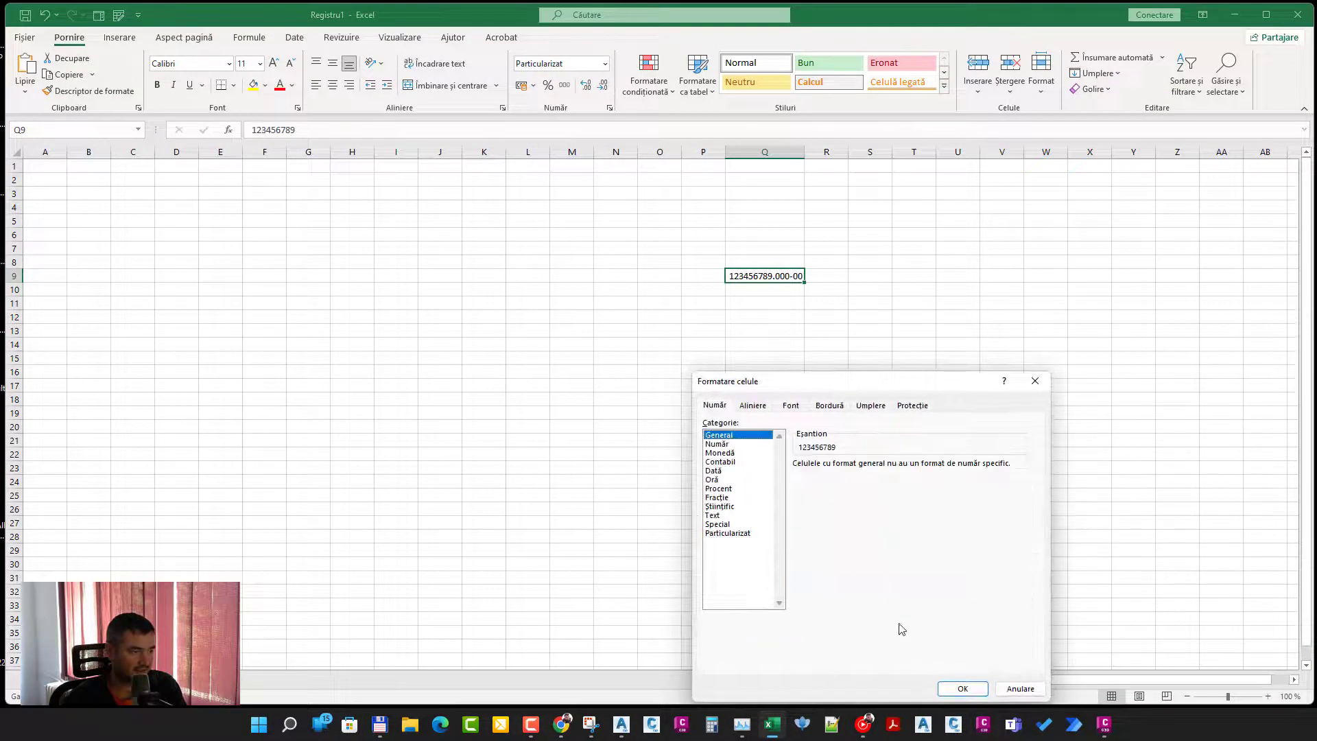
click(962, 689)
Clear the contents of cell Q9.
click(574, 313)
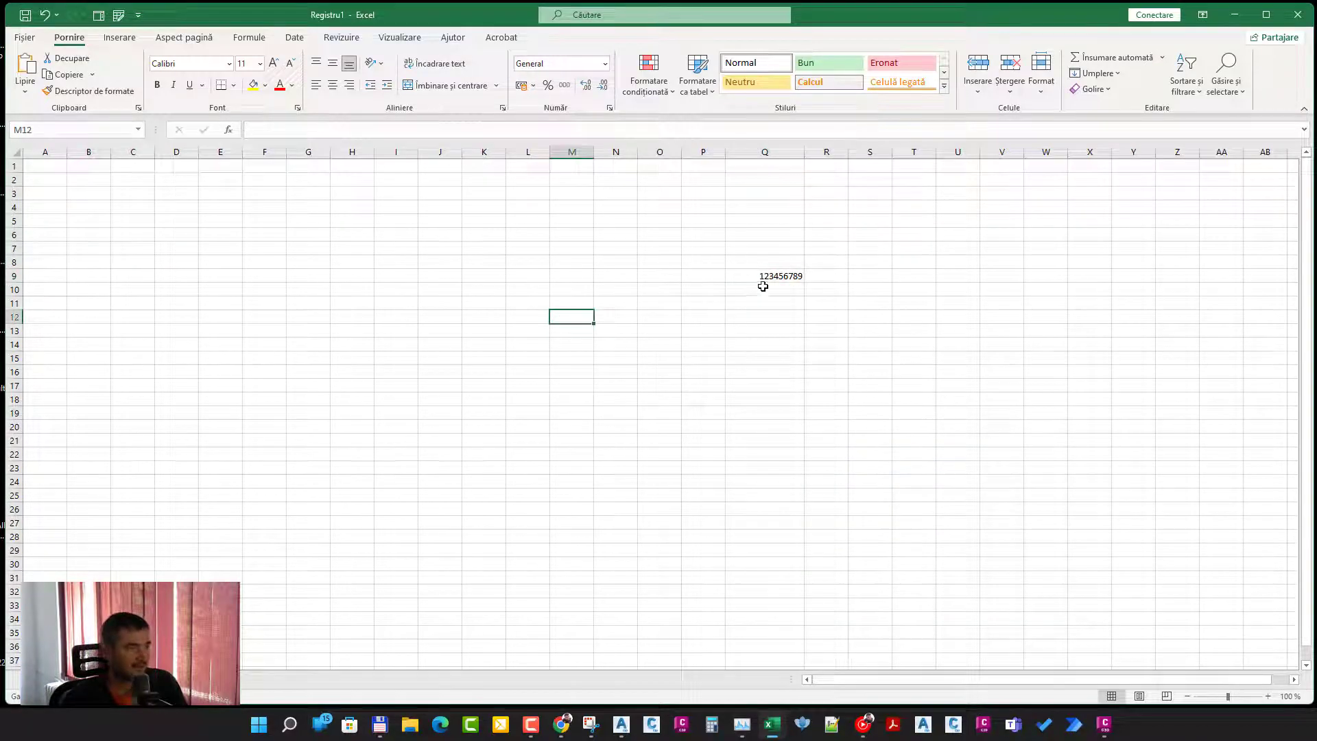
click(780, 275)
key(Delete)
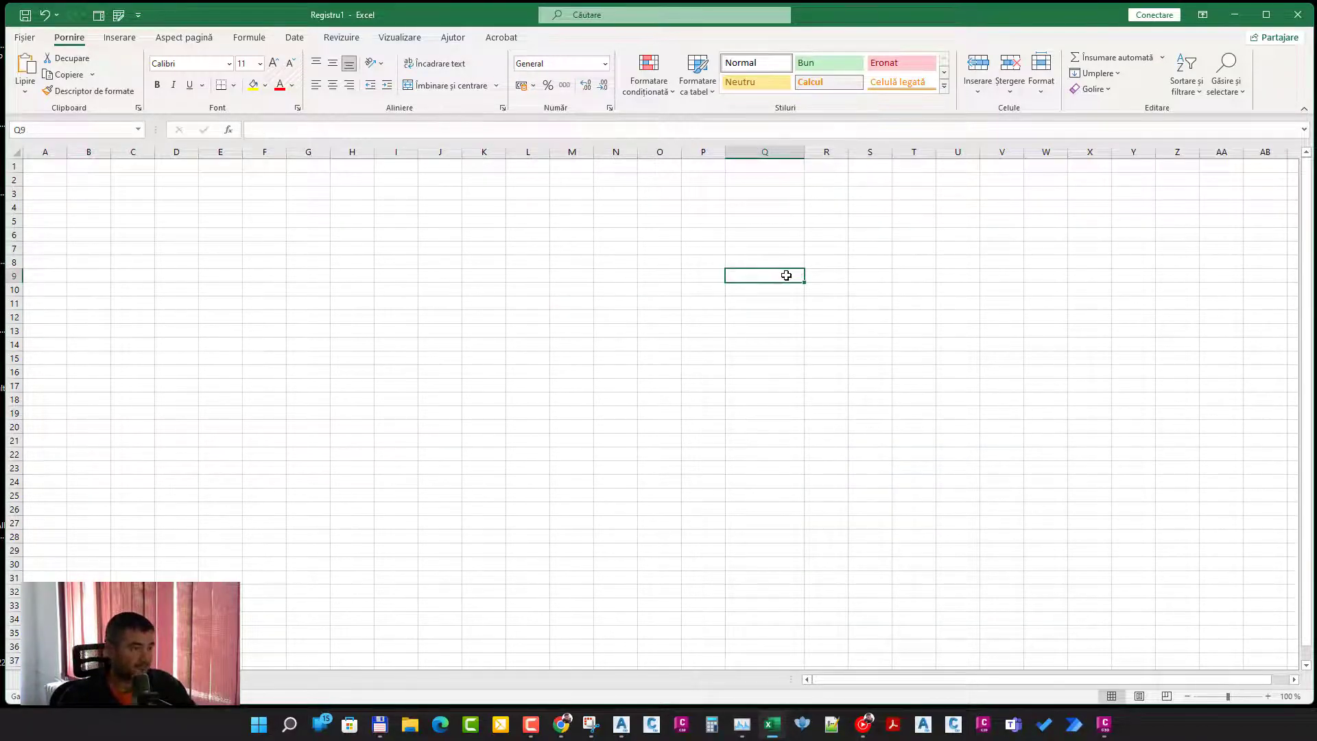
Enter 123456789 in J8 and fill it down through J17.
click(455, 251)
click(450, 264)
text(123456789)
key(Return)
click(450, 265)
drag(465, 269, 469, 392)
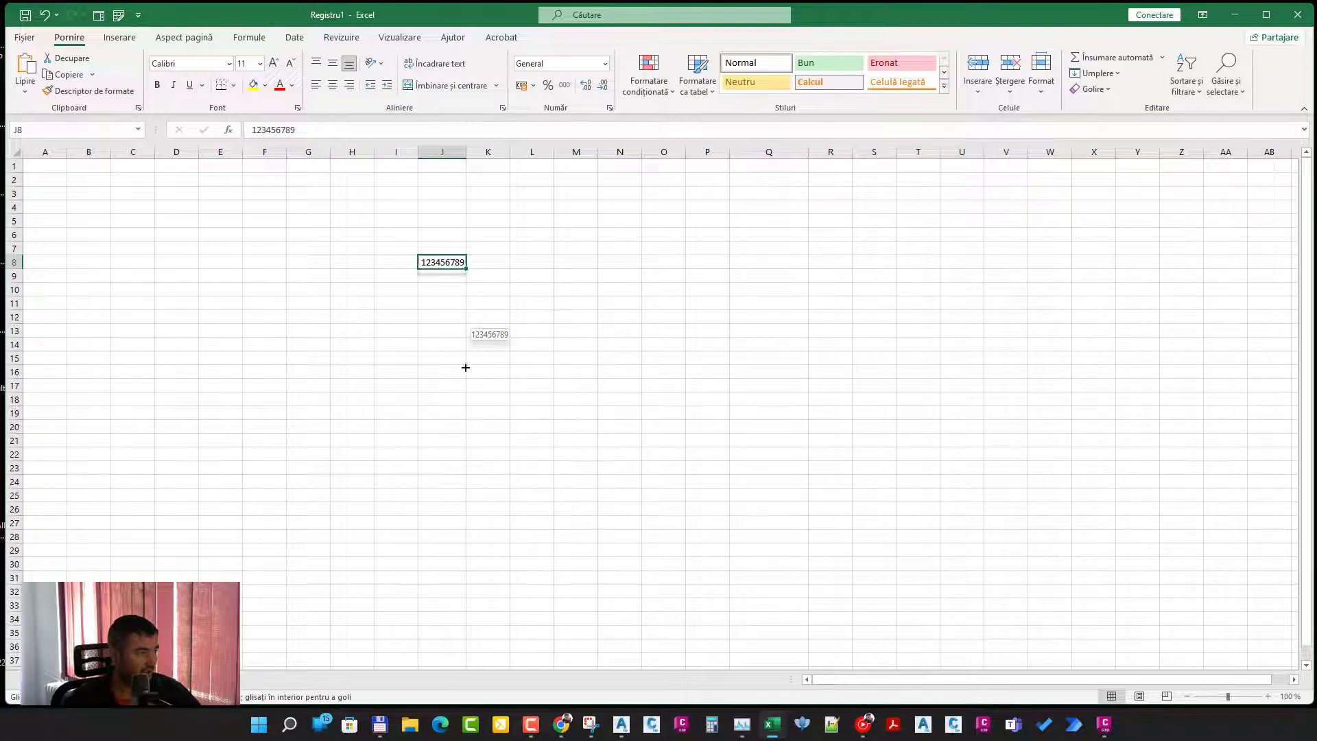
click(447, 290)
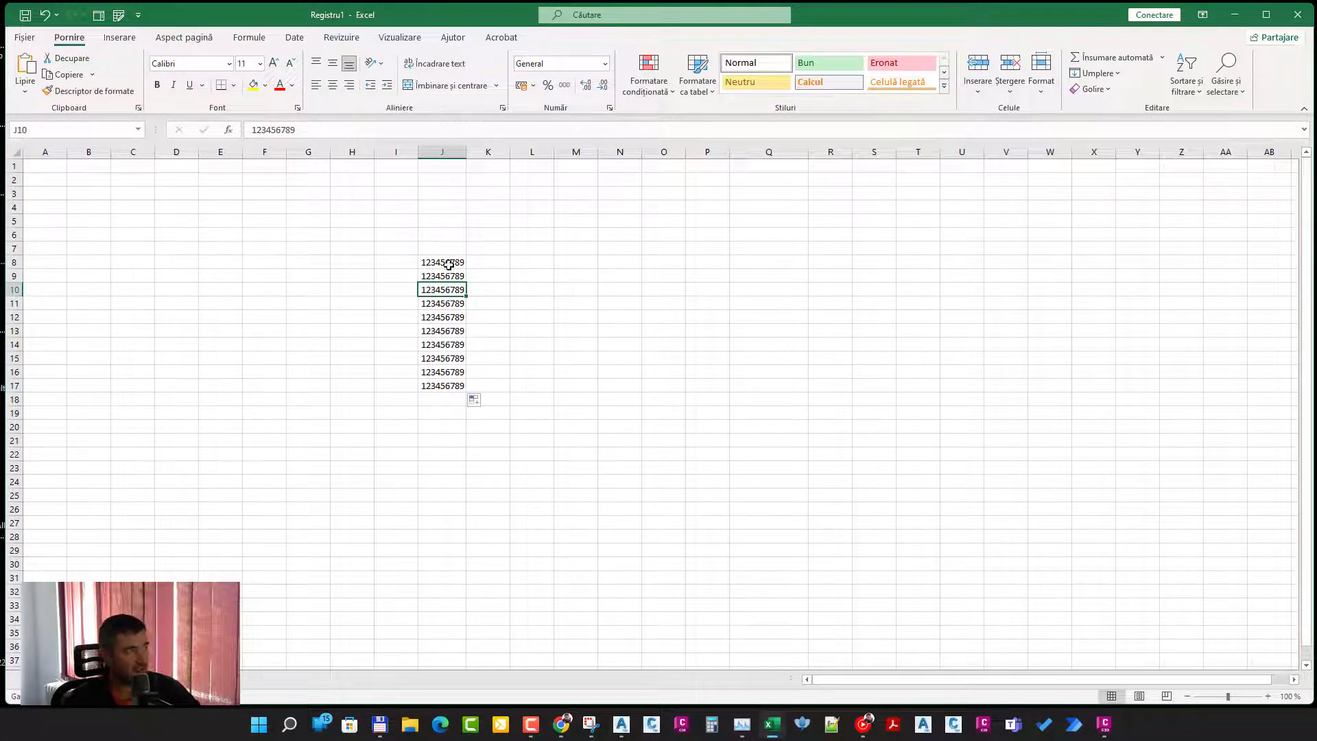
Show the Data tab tools and select the range J8:J17.
click(296, 38)
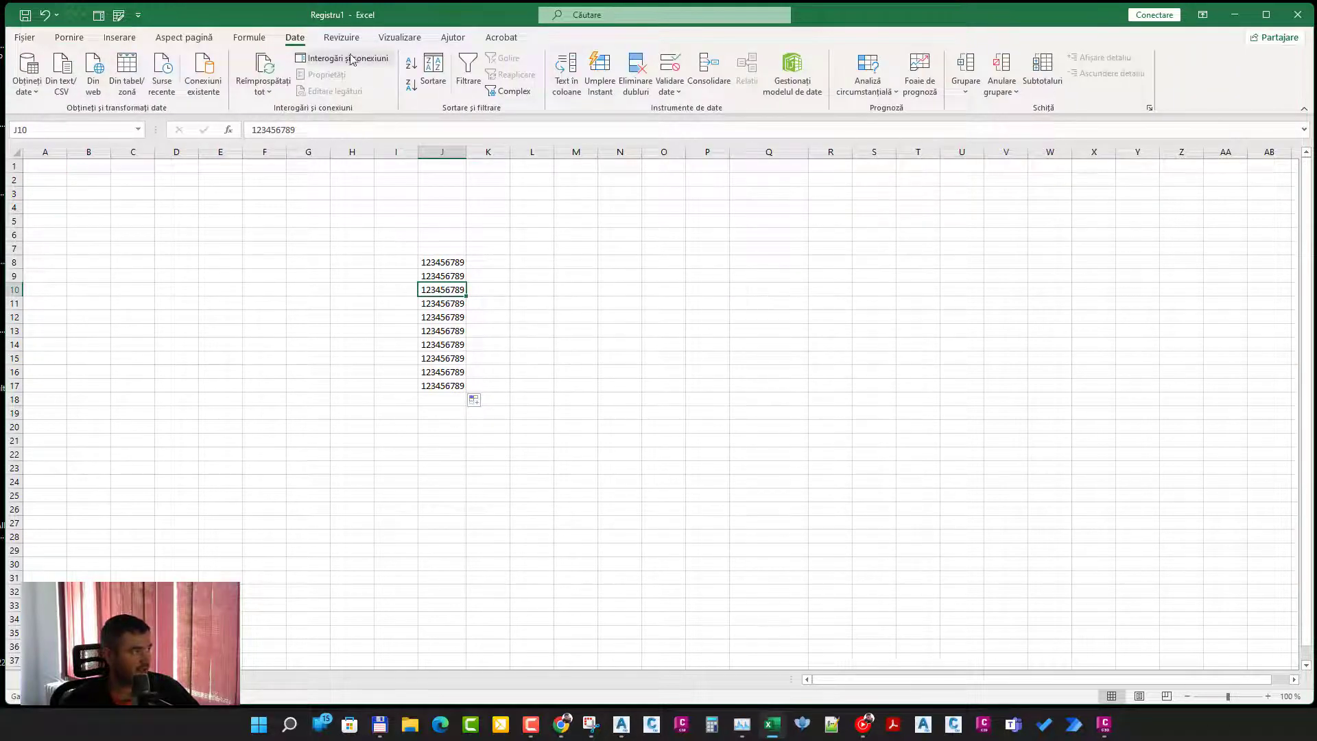
drag(447, 262, 432, 387)
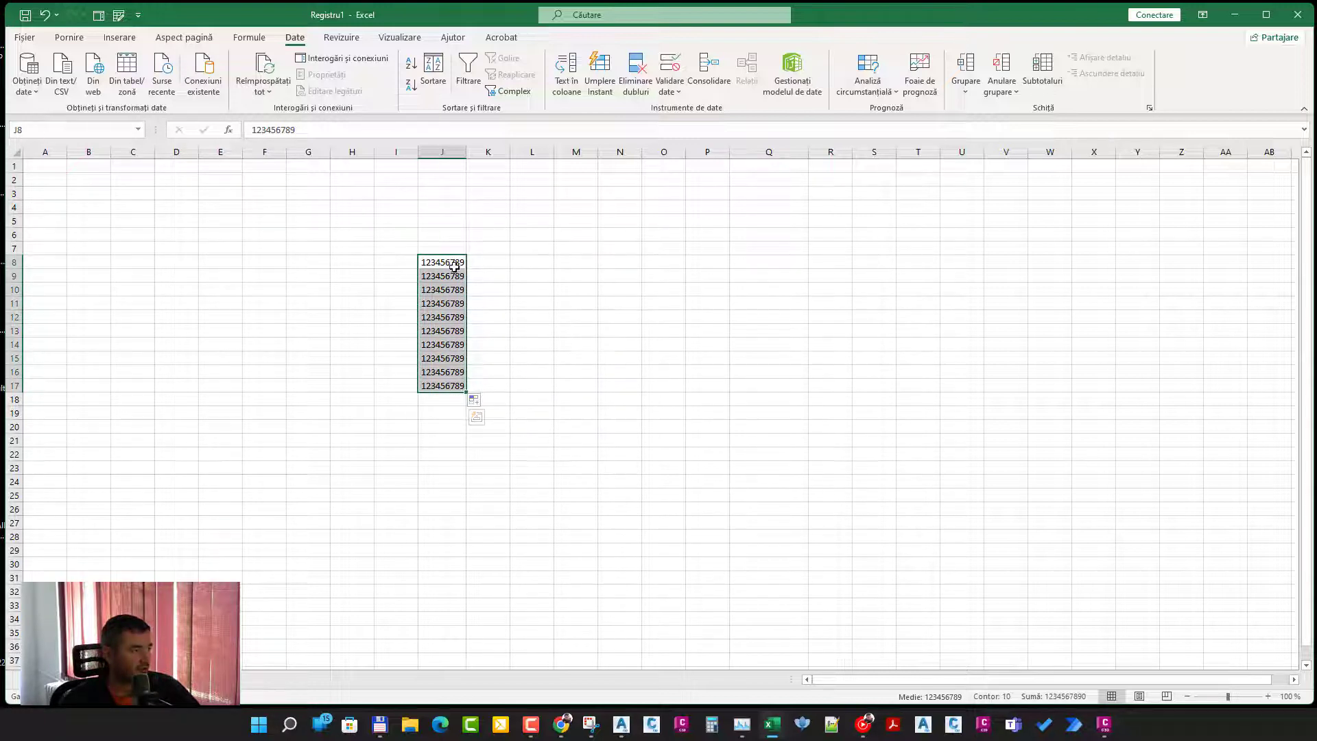
drag(450, 261, 453, 387)
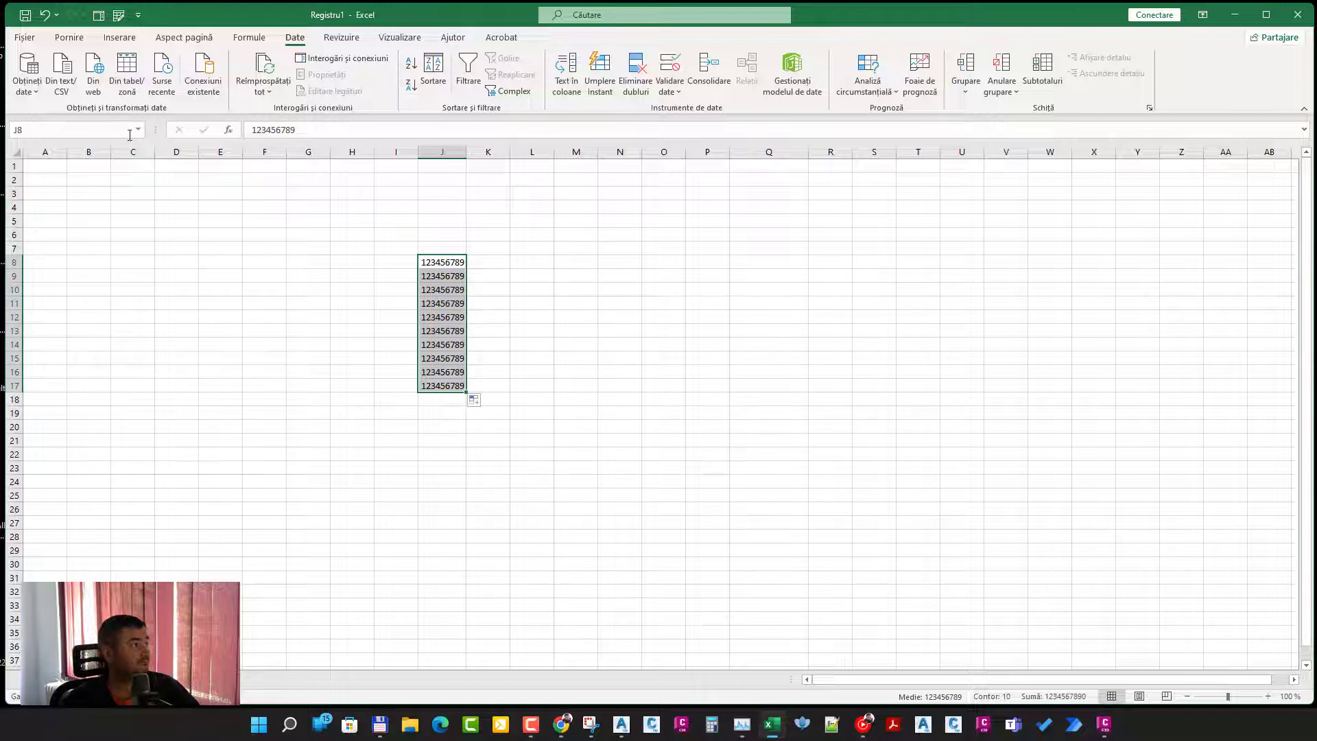
Load J8:J17 into Power Query as table Tabel1 and enlarge the editor to fill the screen.
click(139, 76)
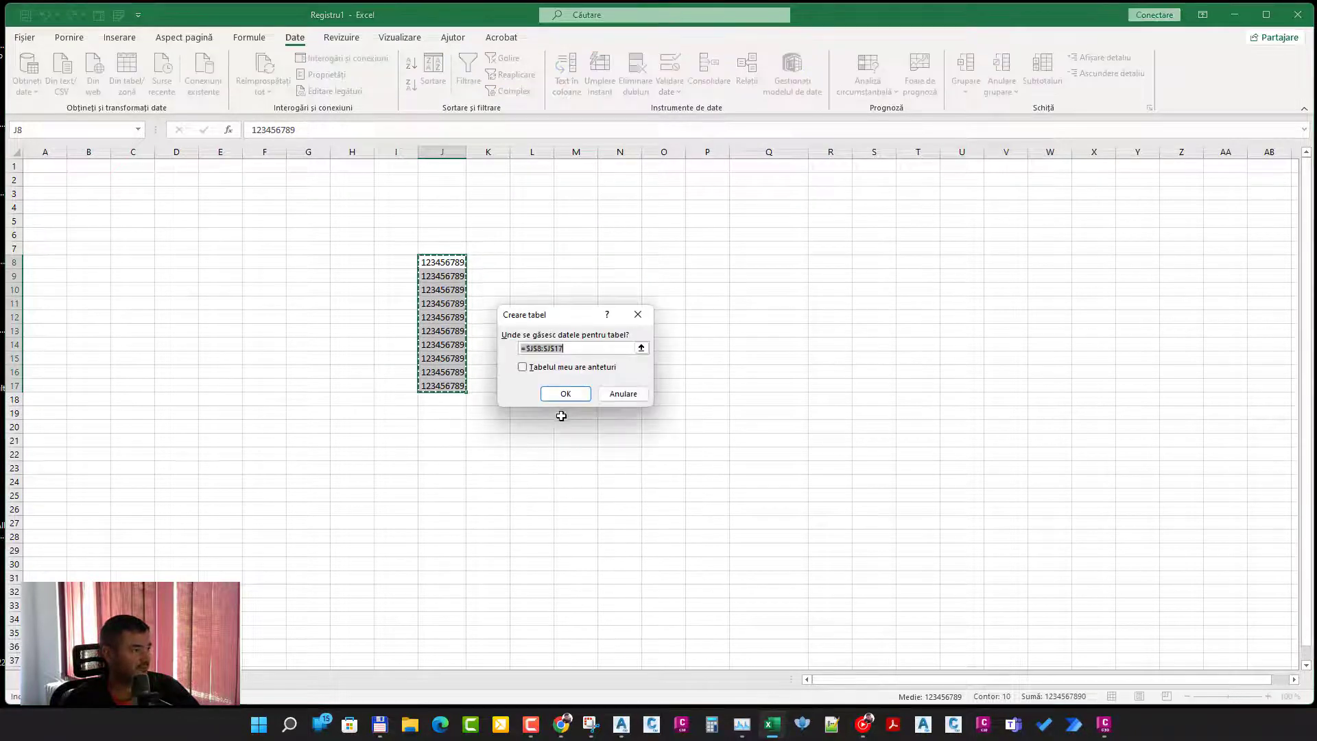
click(564, 394)
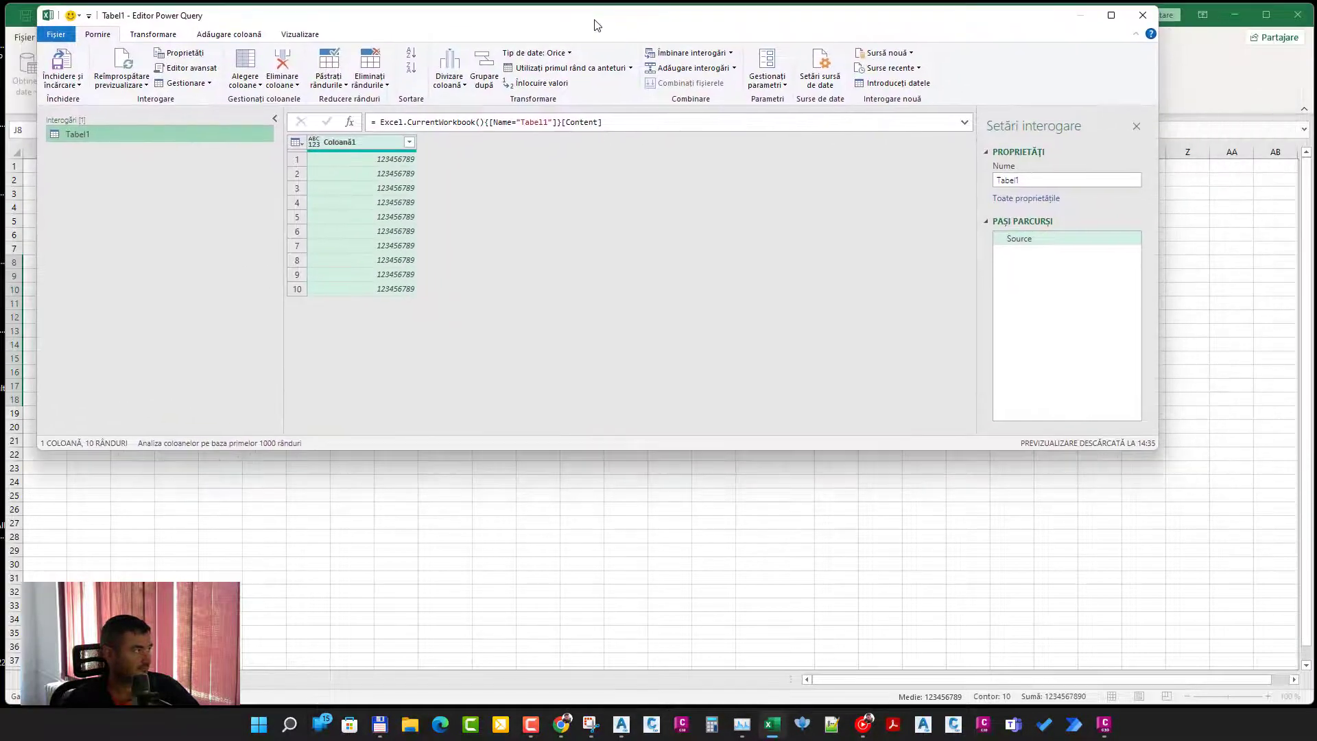
drag(719, 50, 550, 21)
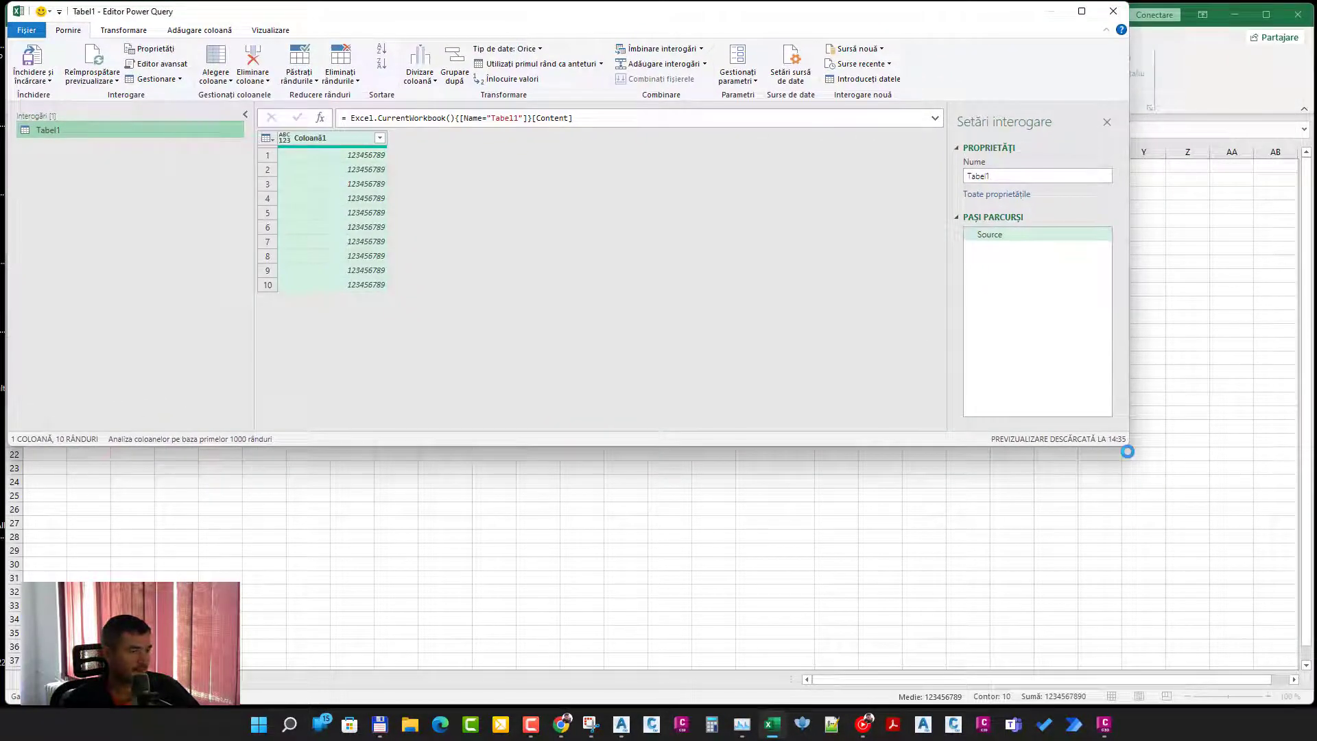
drag(1126, 444, 1307, 704)
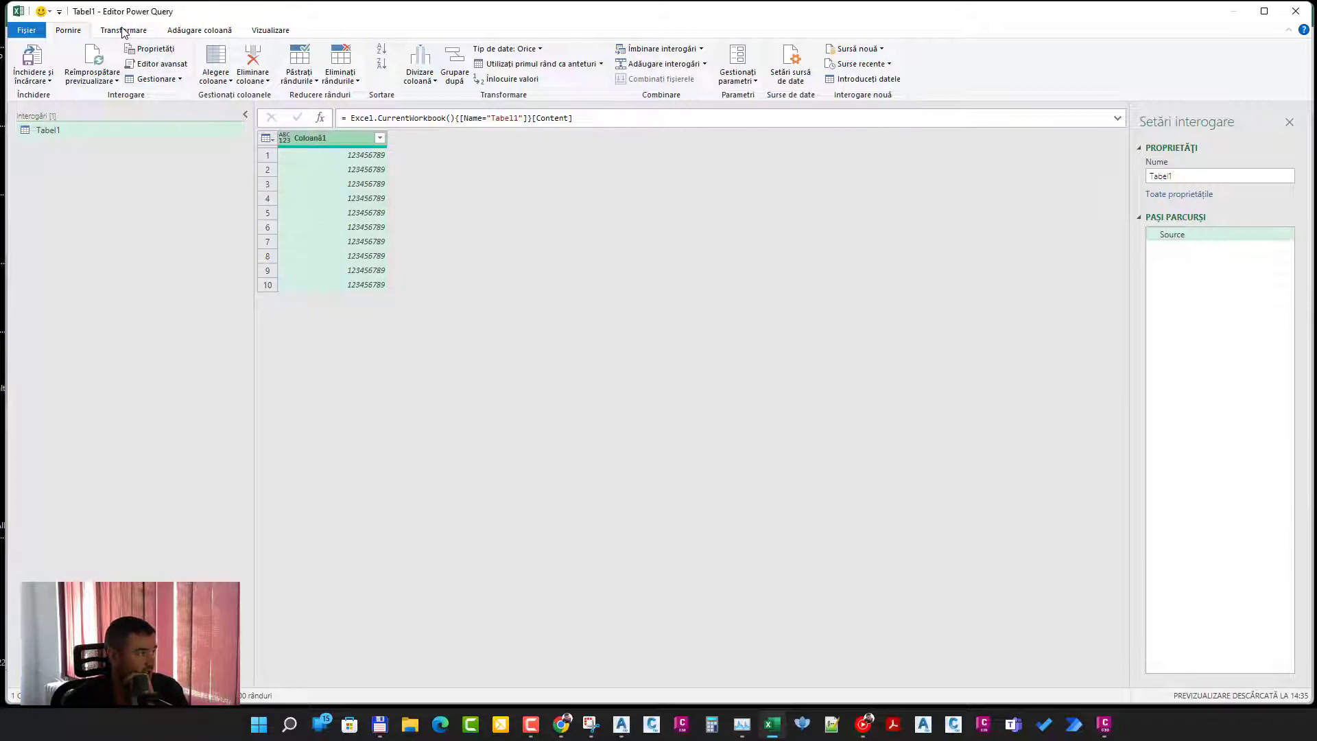
Split Coloană1 into 3-character pieces and review the split step's advanced options.
click(420, 75)
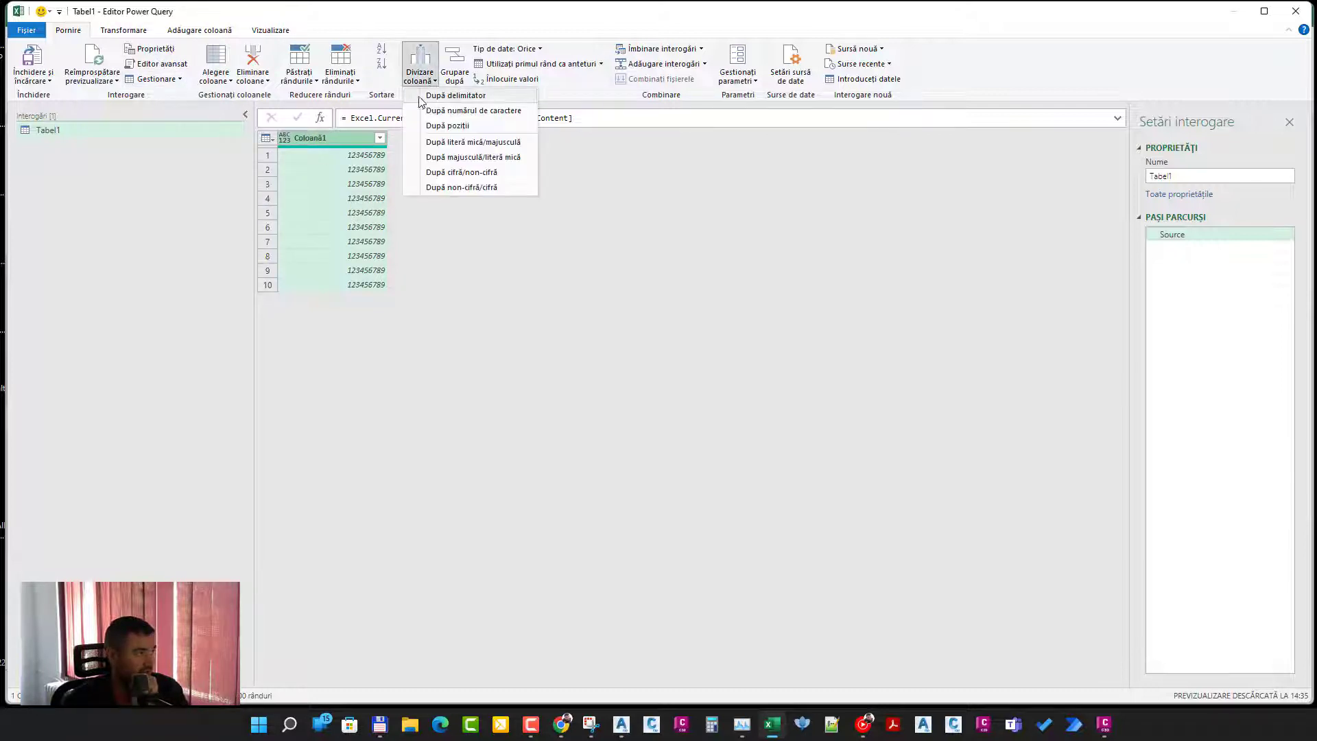
click(480, 111)
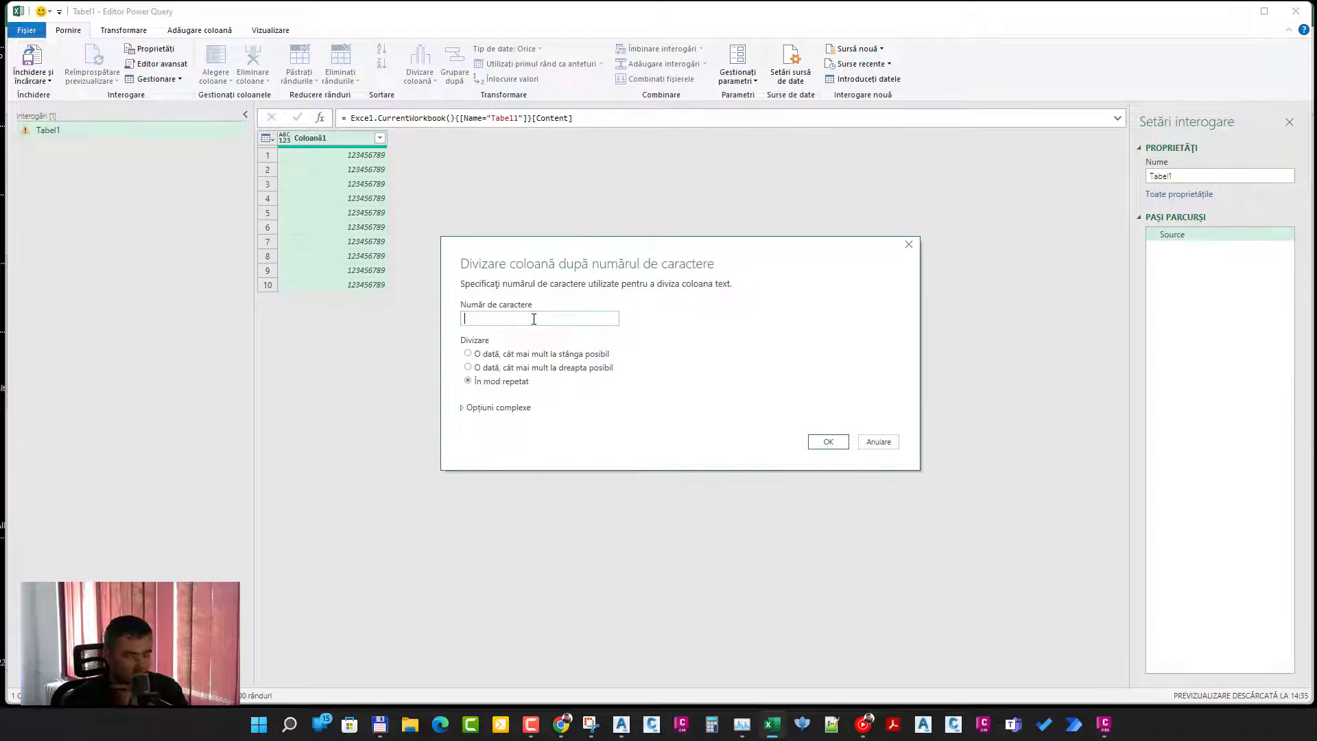
text(3)
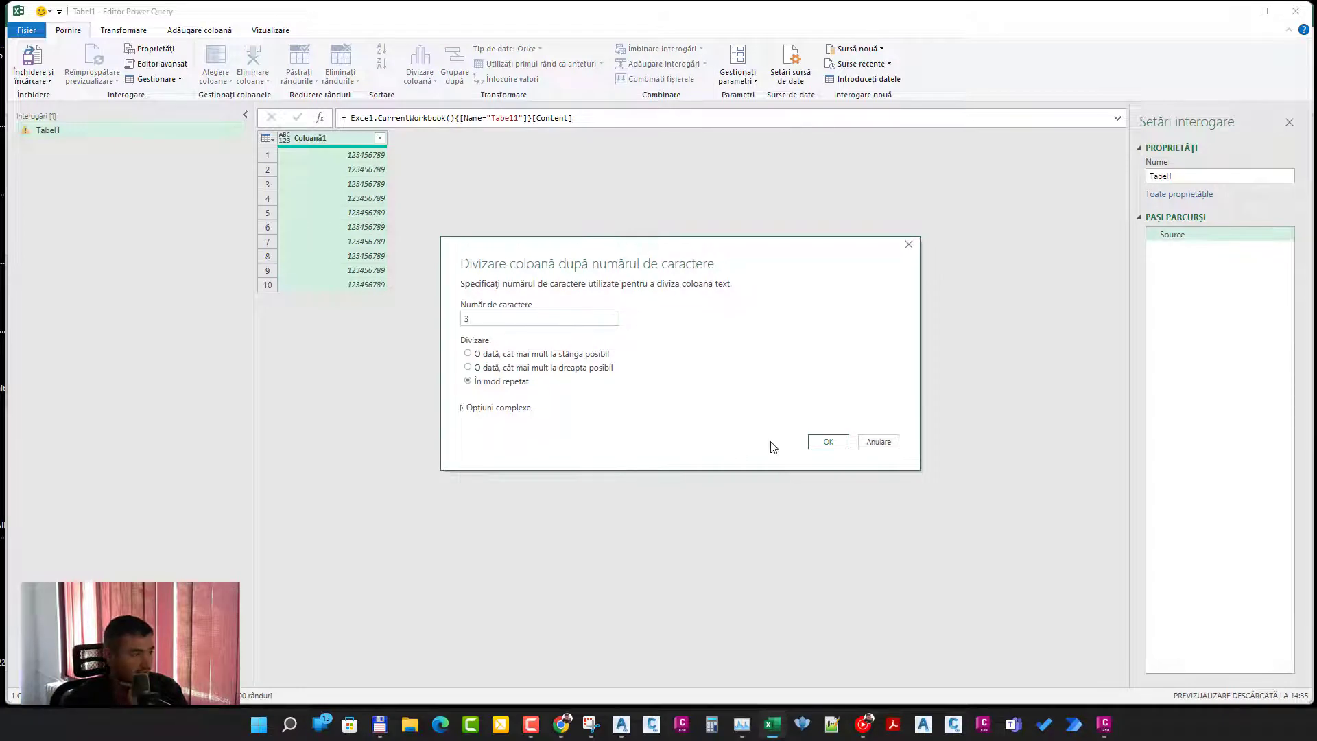
click(825, 446)
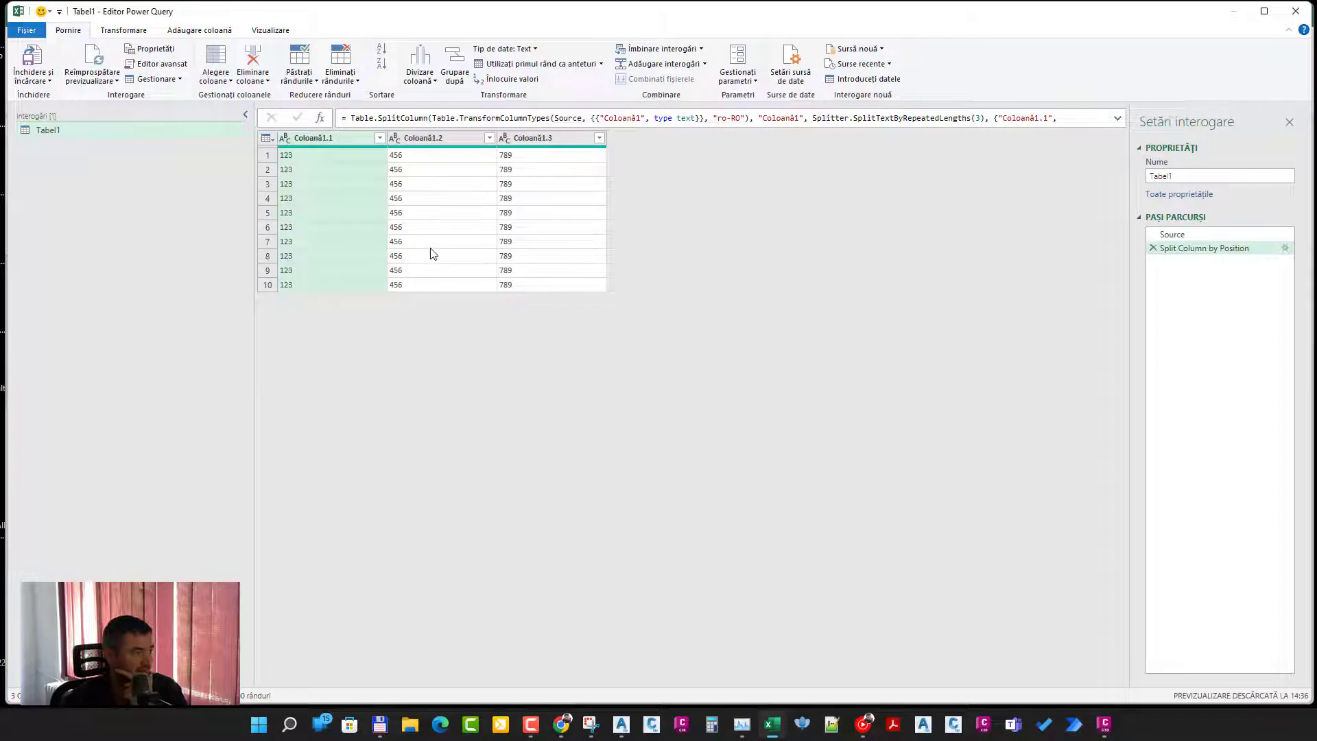
click(1284, 248)
click(498, 409)
text(2)
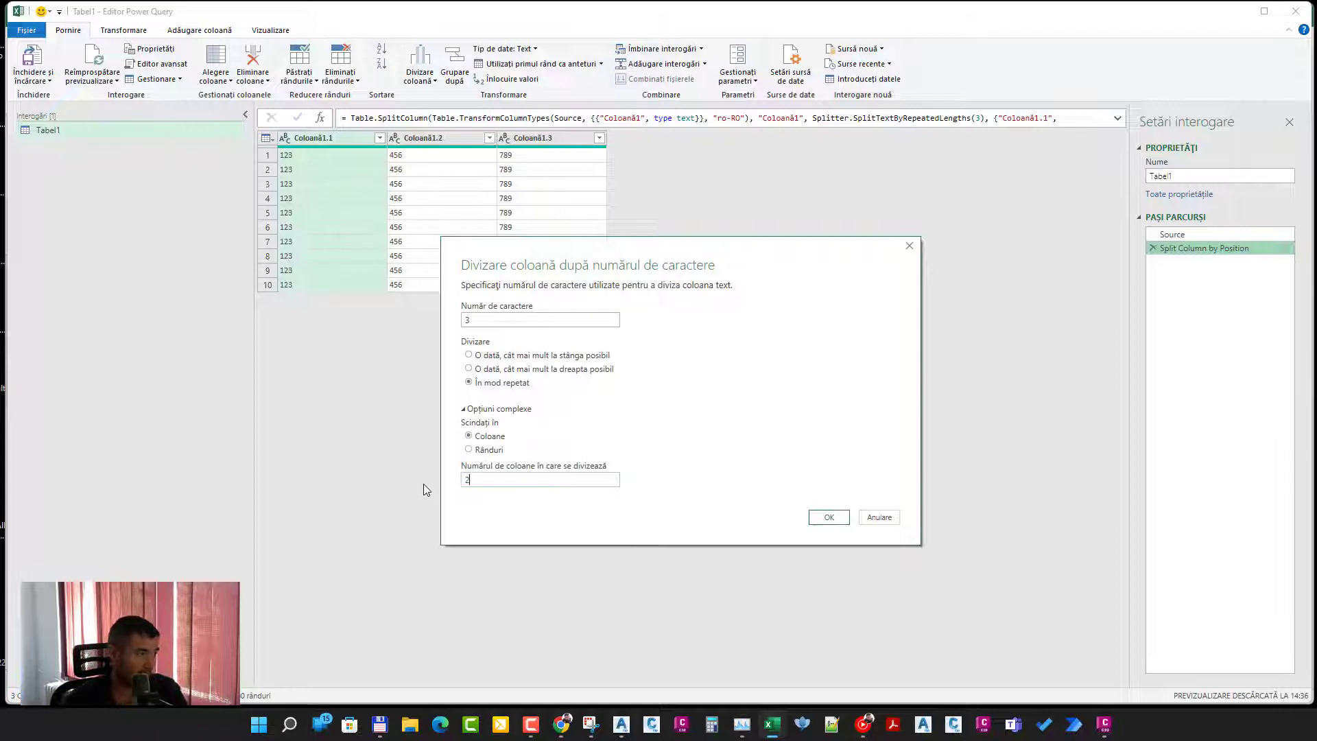
click(828, 517)
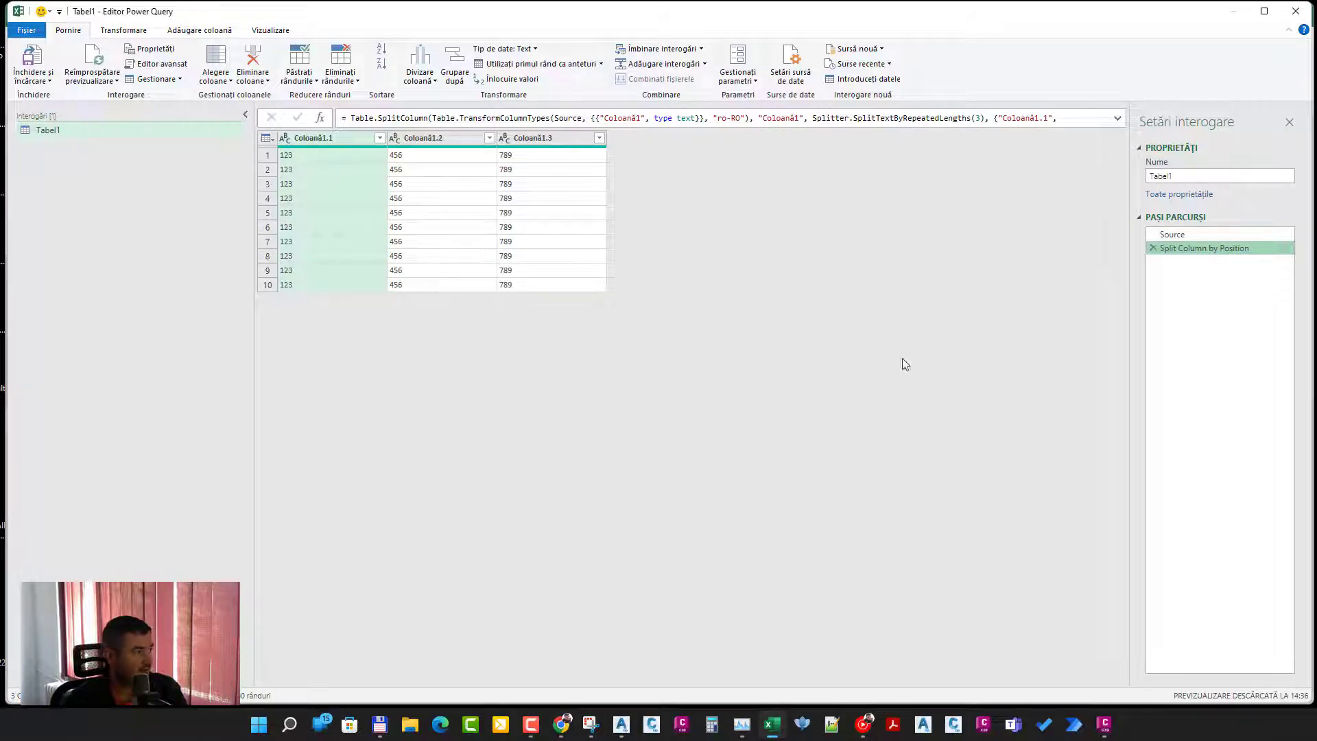
Change the split to 2 columns, then delete the Split Column by Position step.
click(1285, 248)
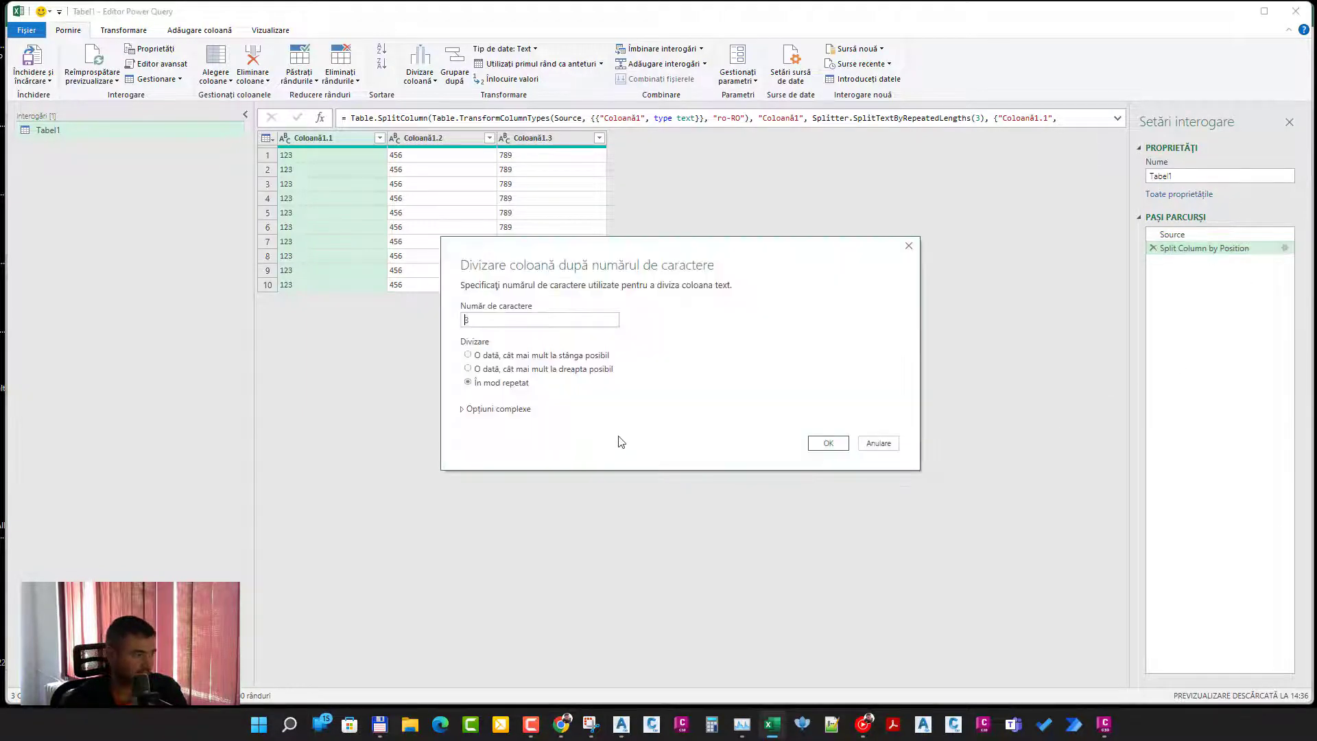
click(516, 410)
double_click(512, 478)
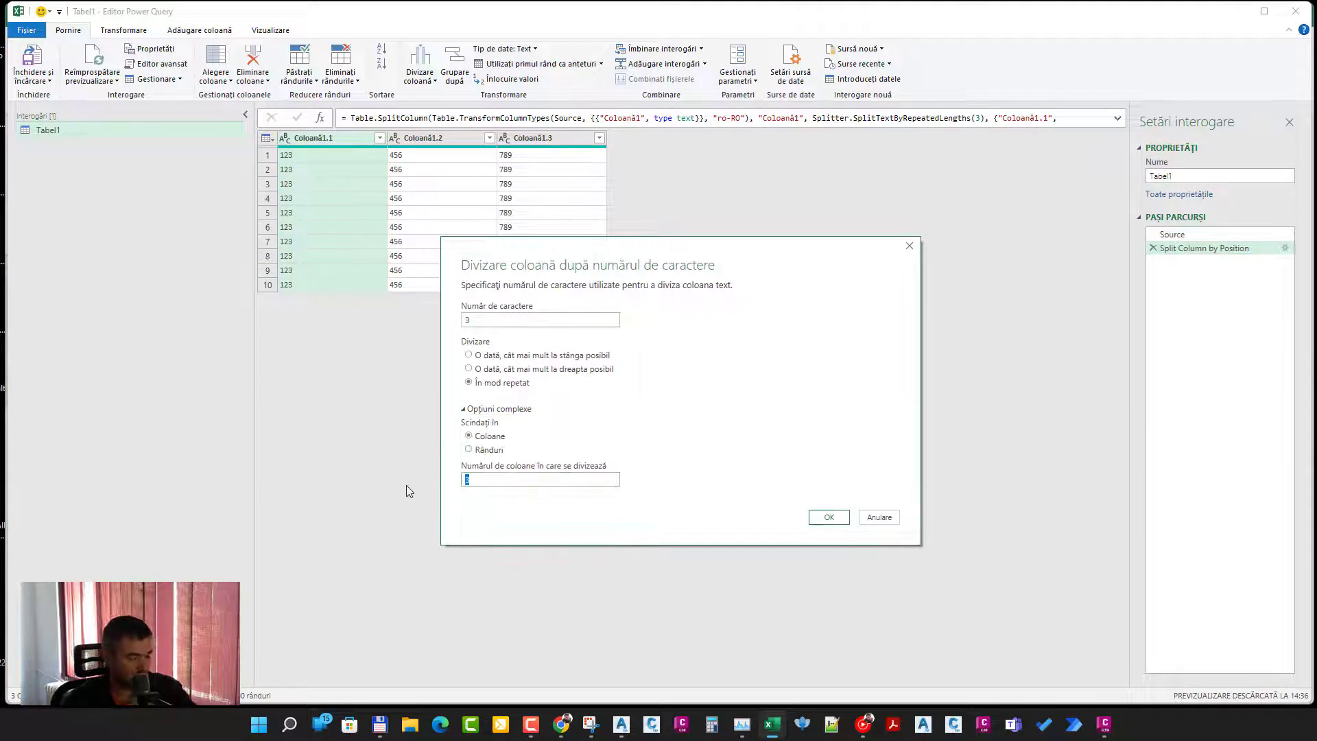
text(2)
click(826, 517)
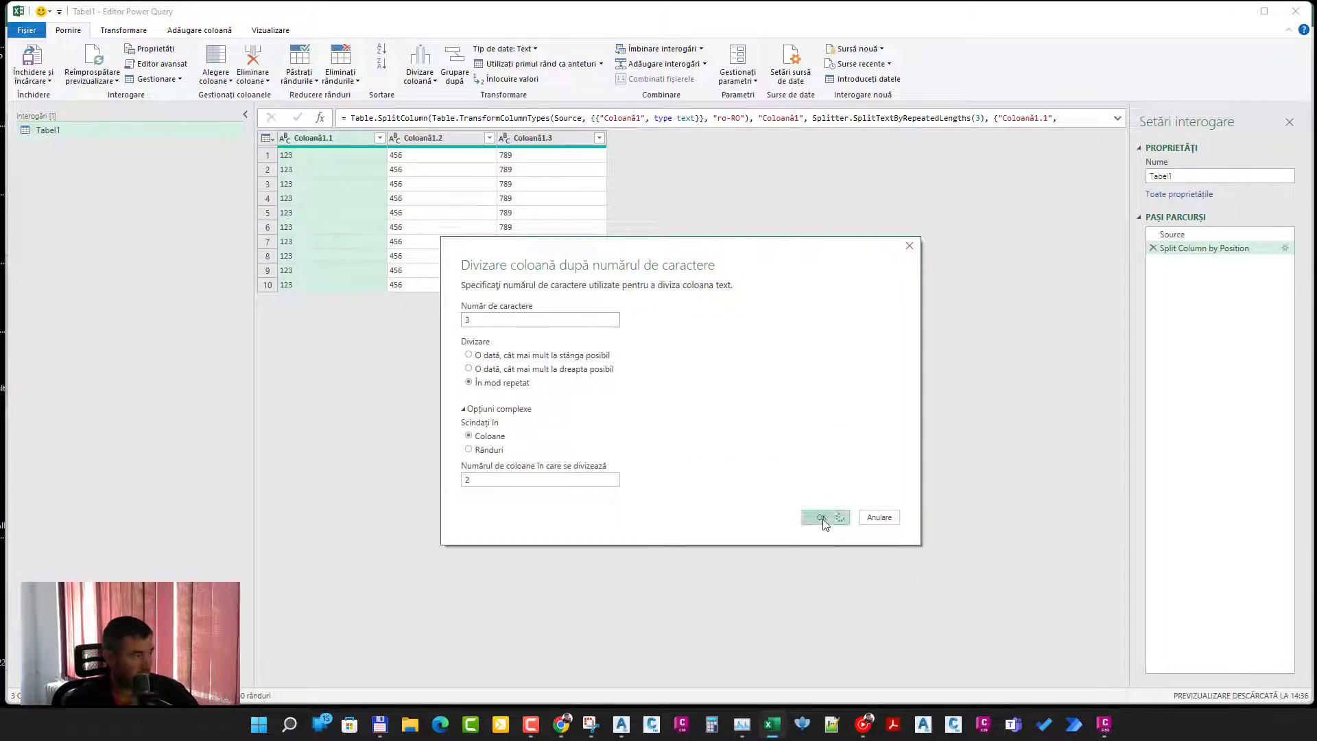
click(1185, 247)
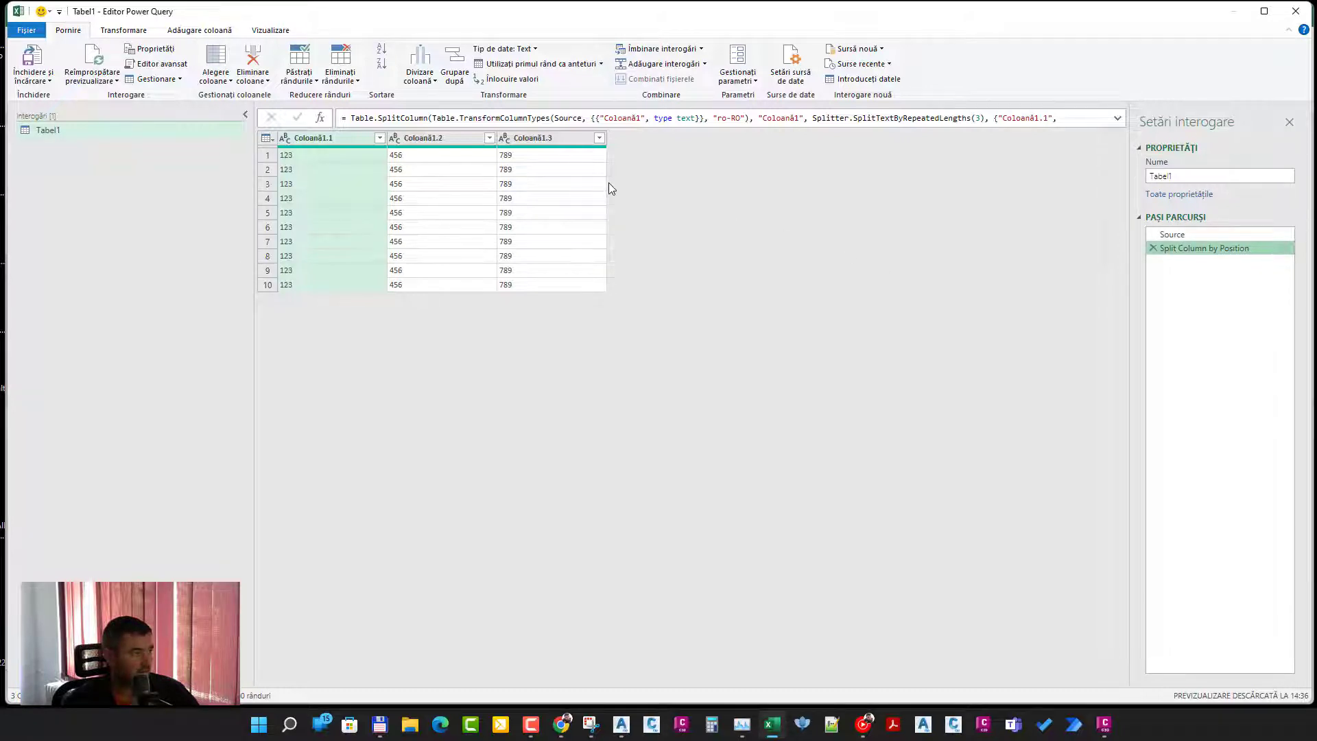
click(1285, 249)
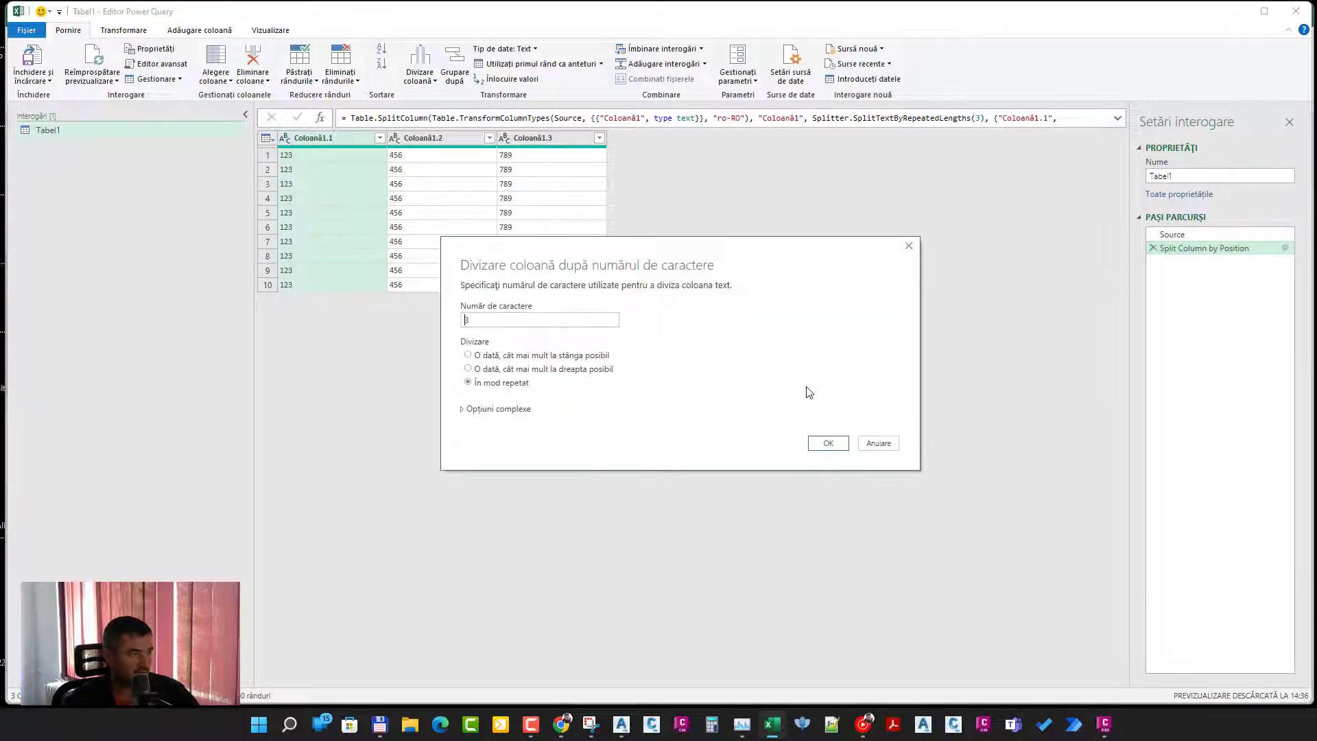
click(885, 443)
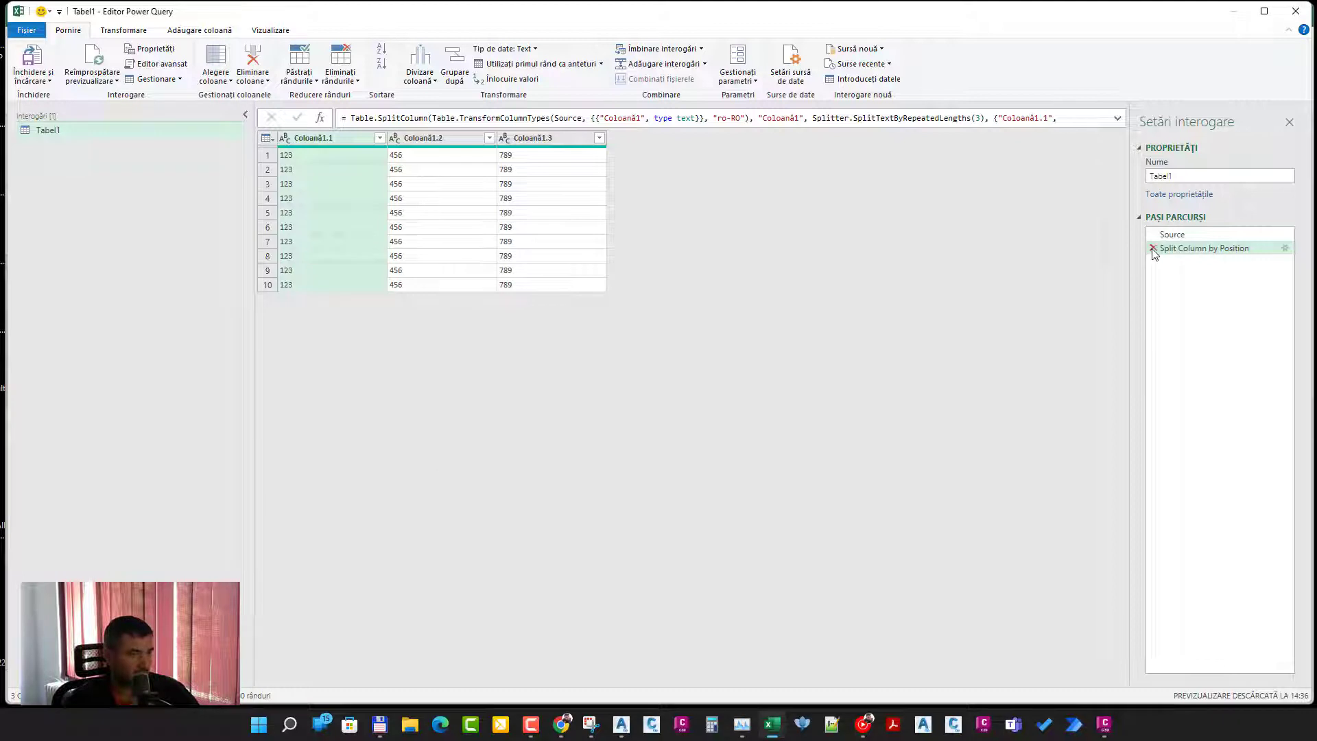
click(1153, 248)
Split Coloană1 once after 3 characters, as far left as possible, into 123 and 456789.
click(419, 76)
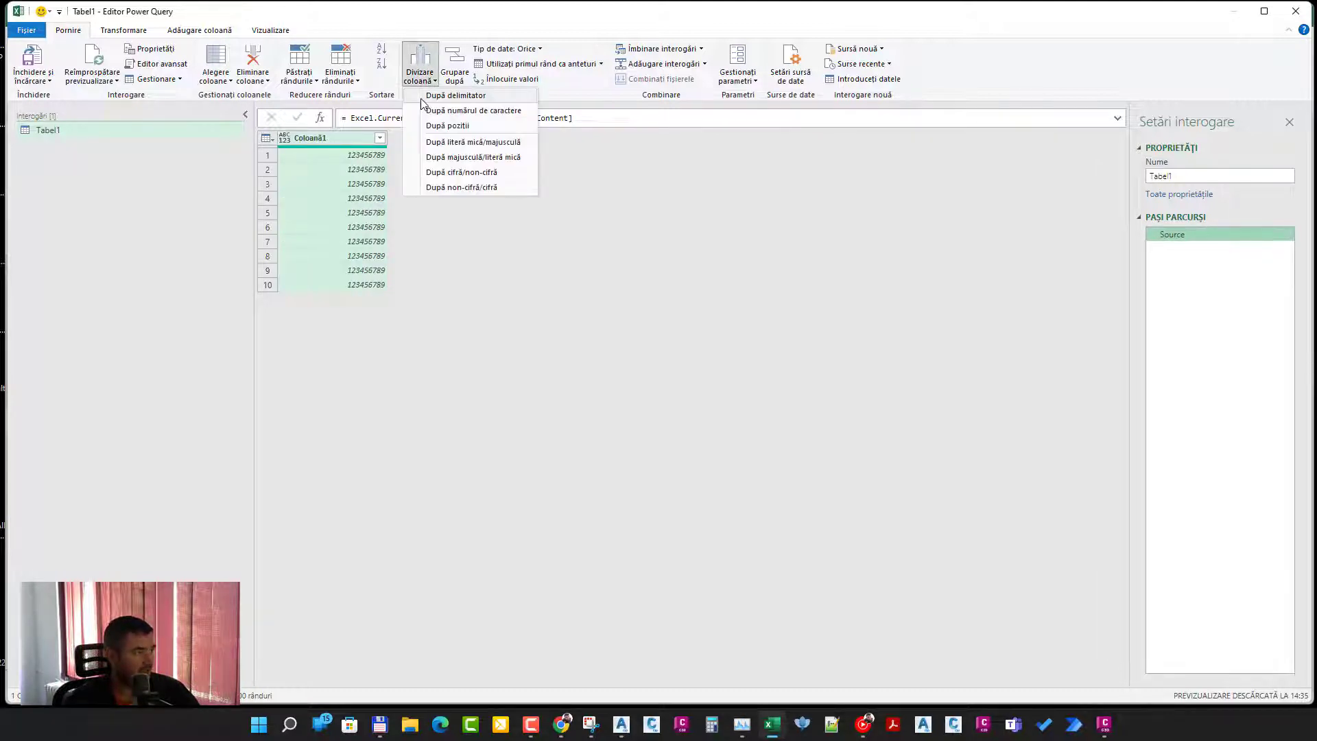
click(507, 115)
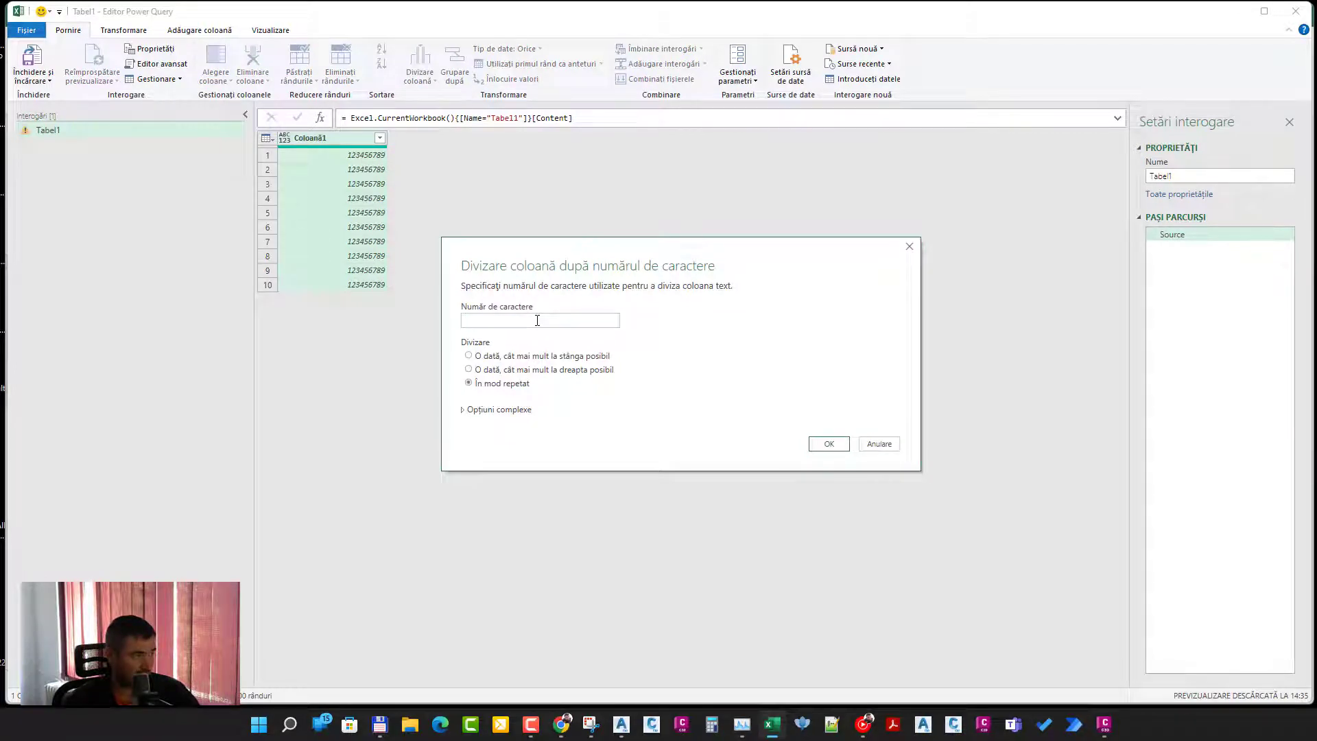
text(3)
click(505, 411)
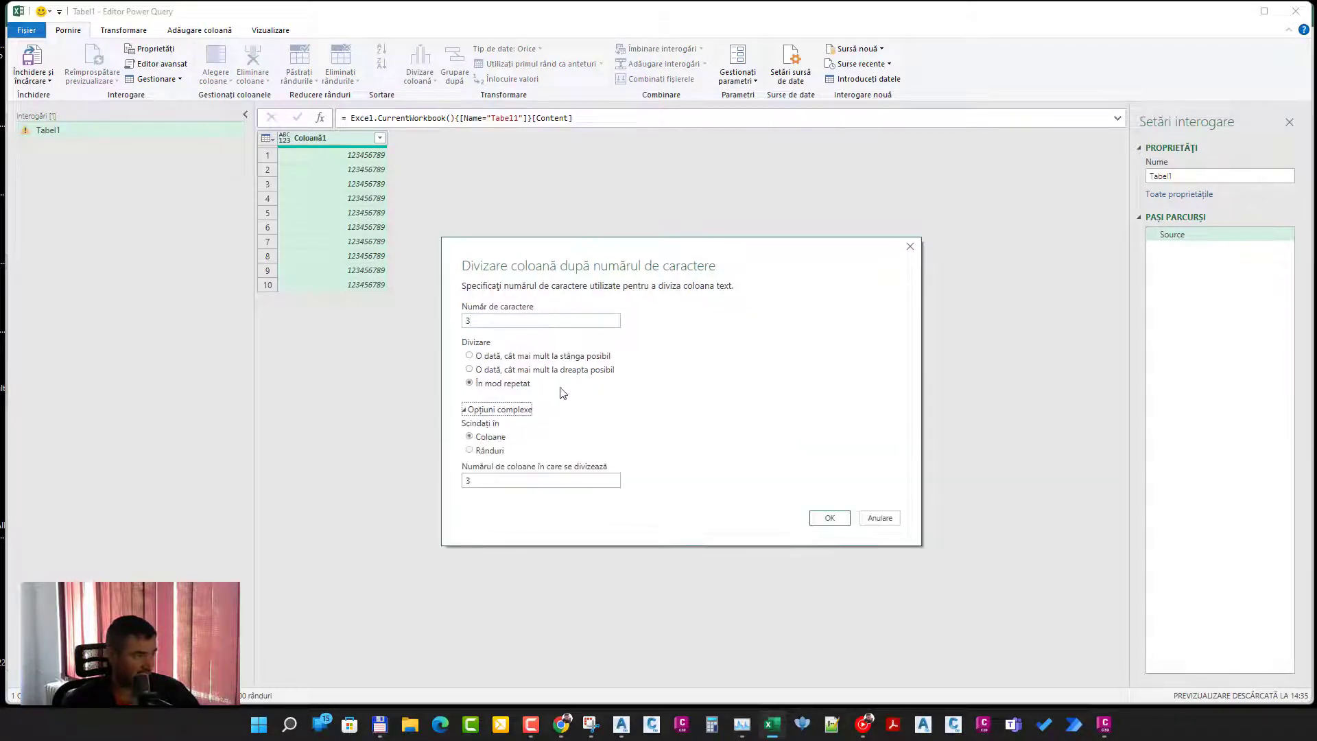
click(525, 356)
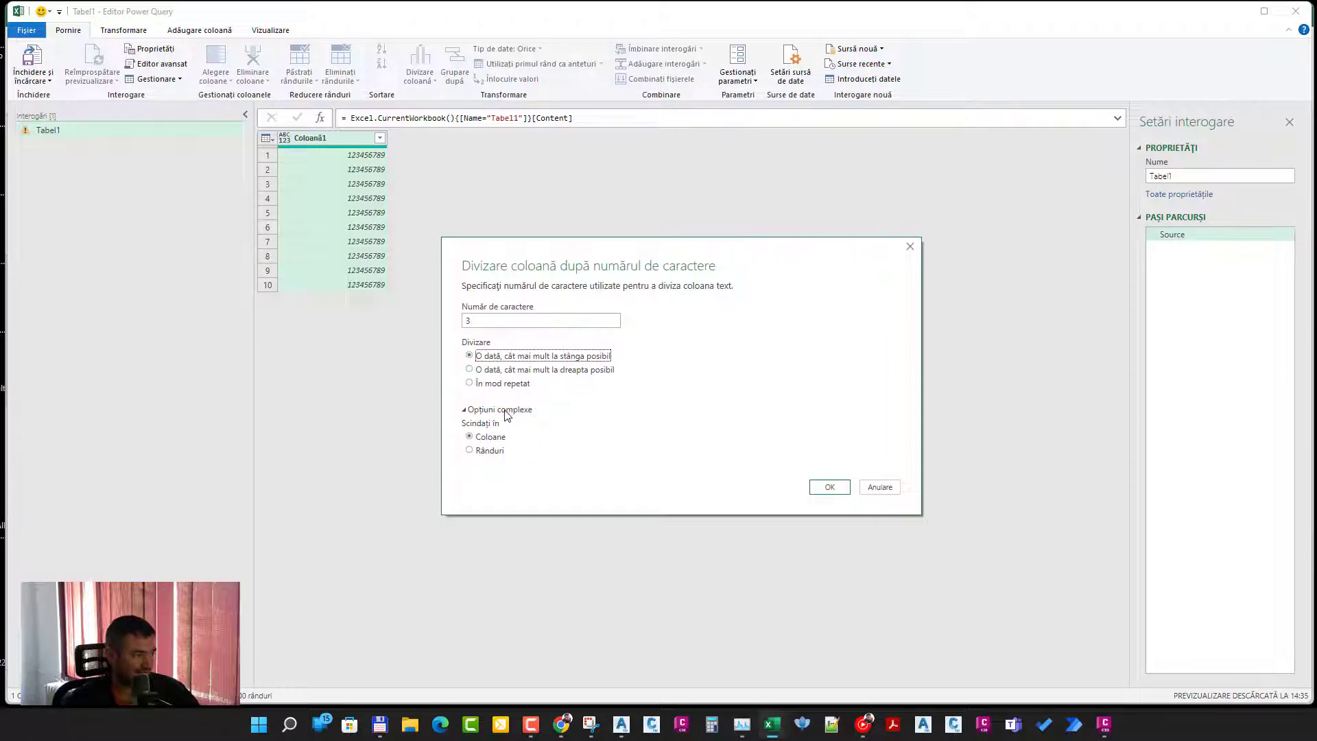
click(499, 410)
click(499, 409)
click(499, 409)
click(829, 444)
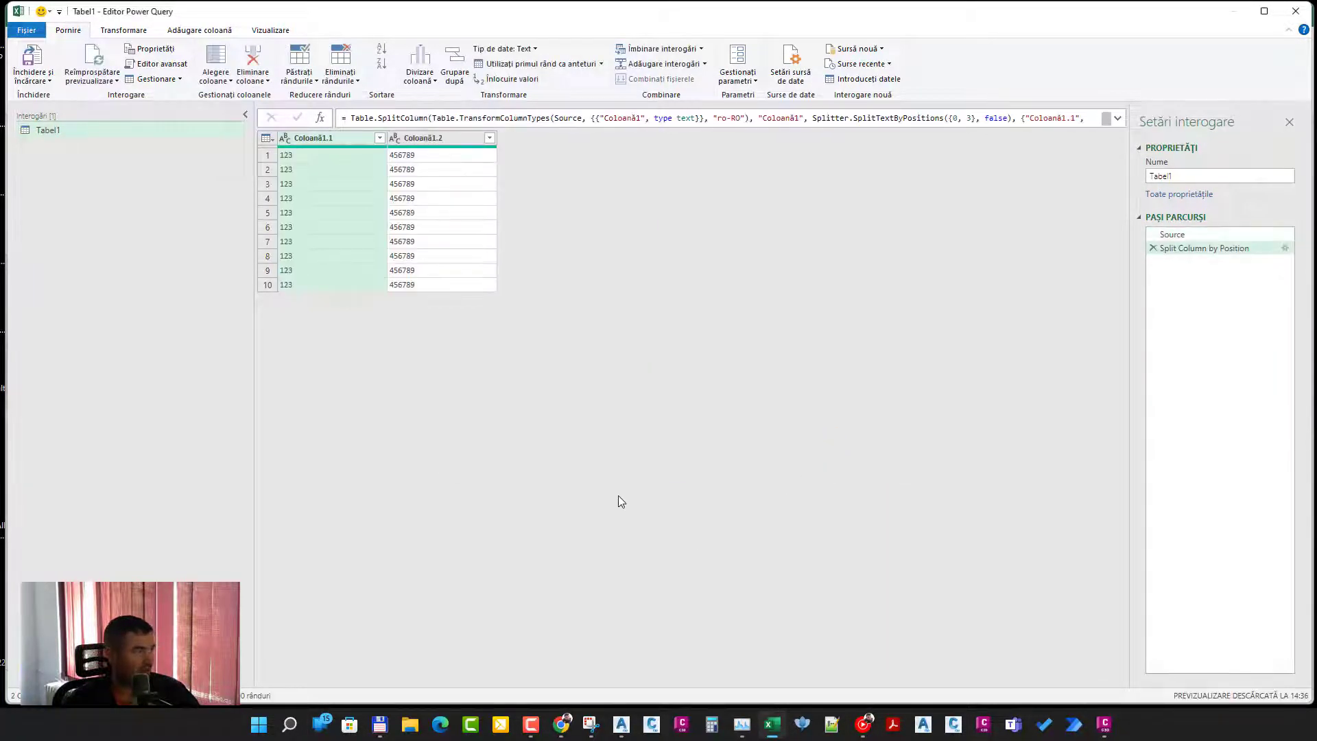
click(439, 139)
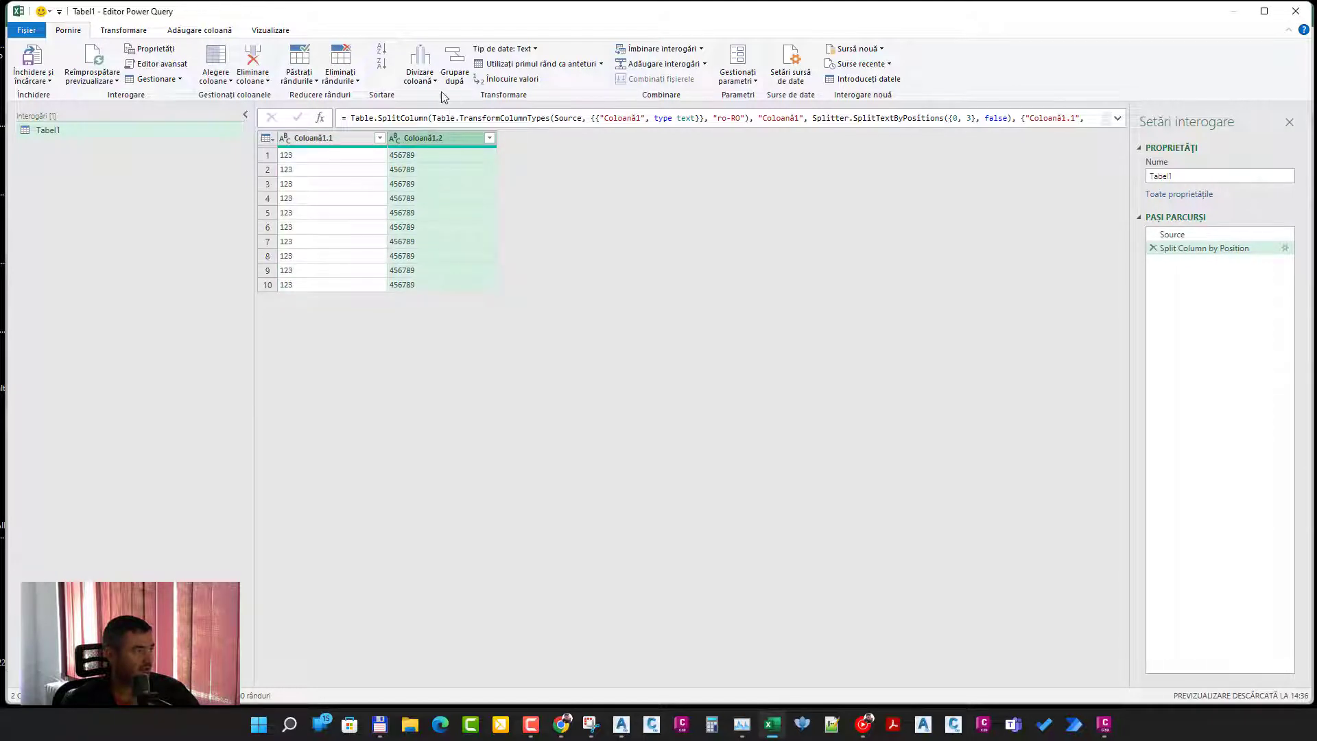
Change the existing split to cut after 2 characters, leaving 12 in Coloană1.1.
click(420, 75)
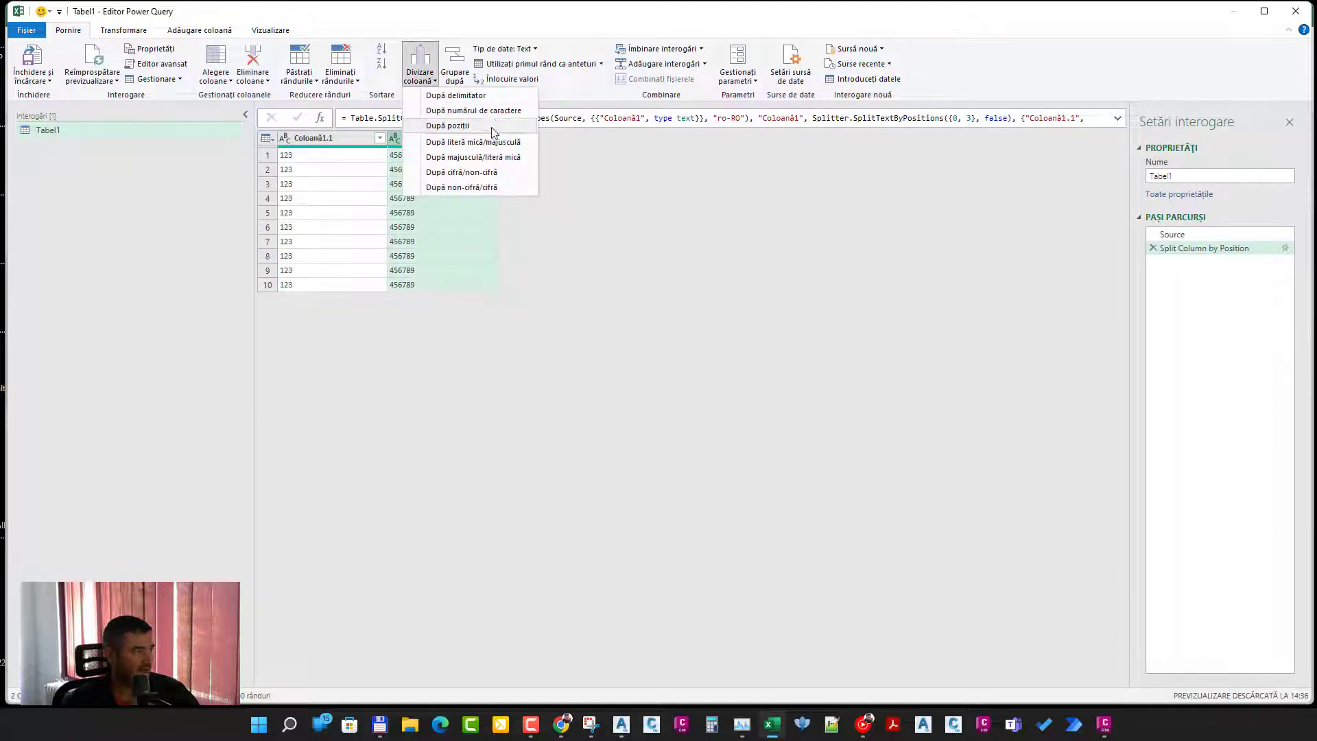
click(480, 110)
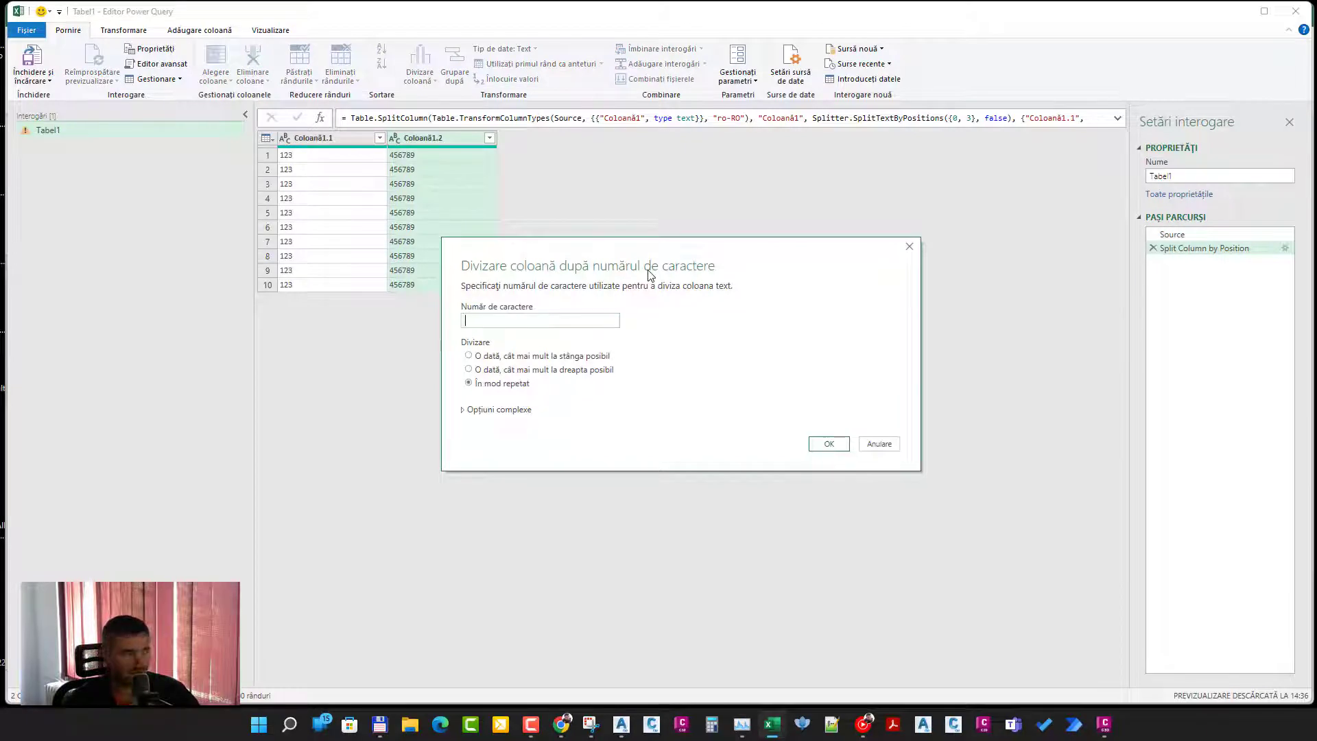
click(876, 446)
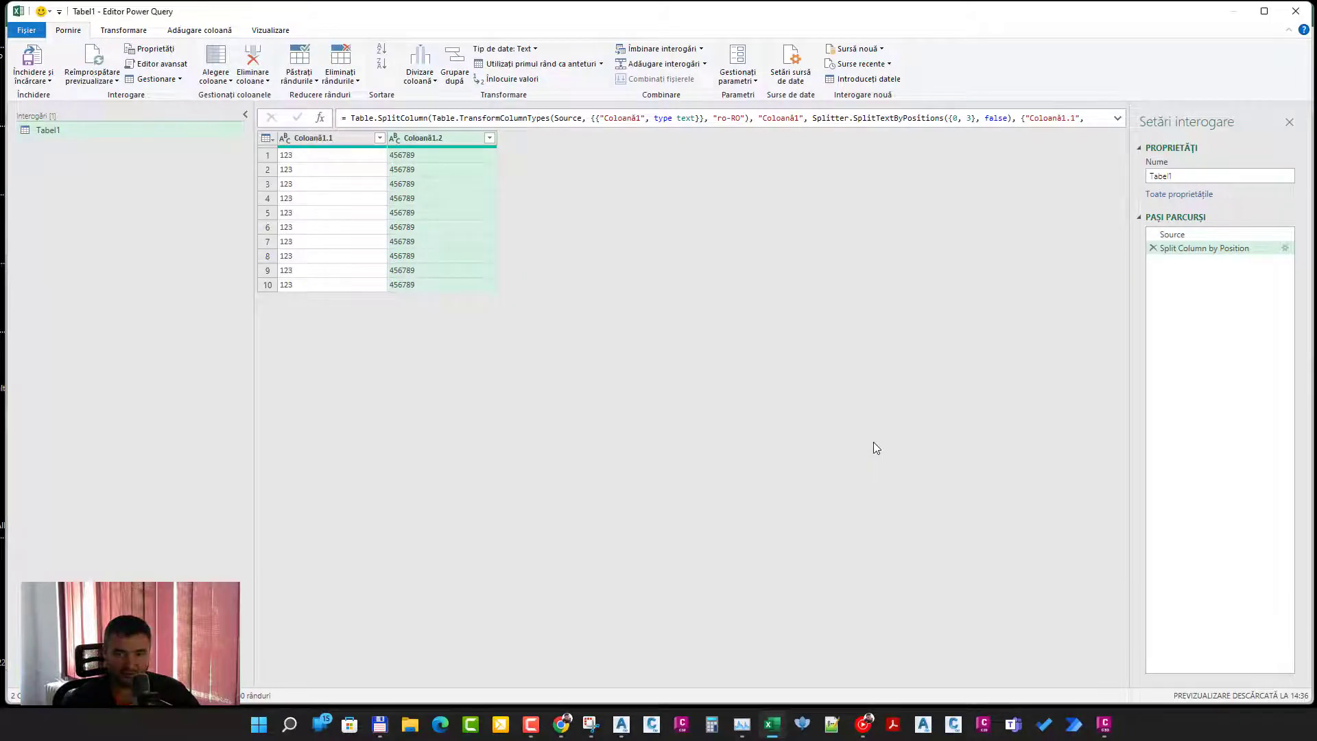
click(1286, 248)
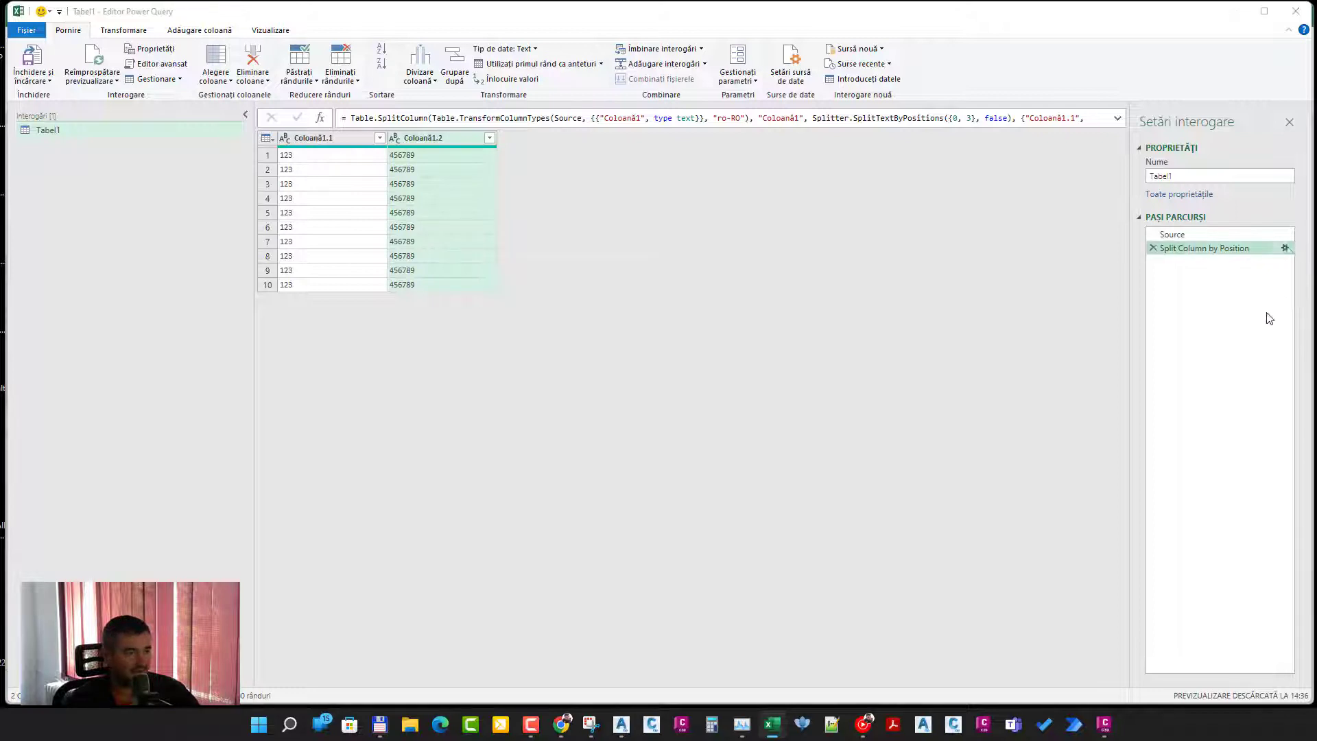
text(2)
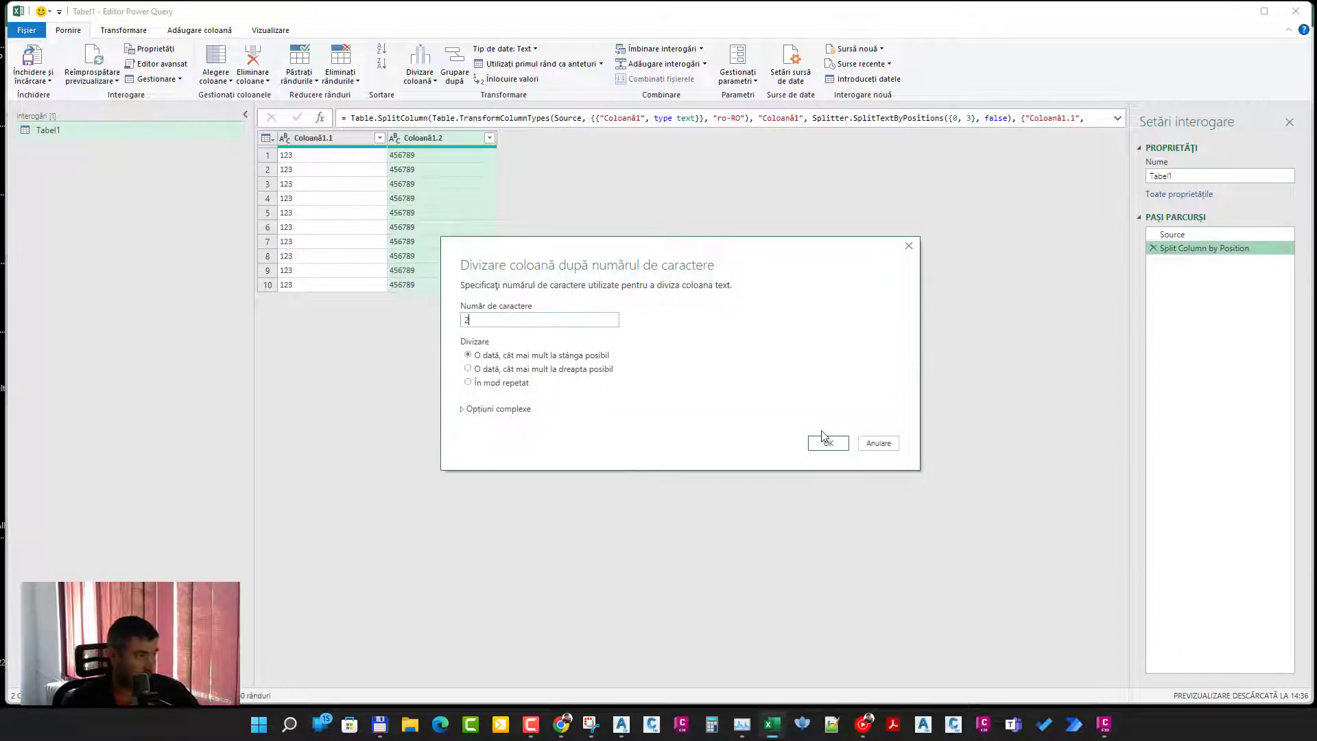
click(827, 443)
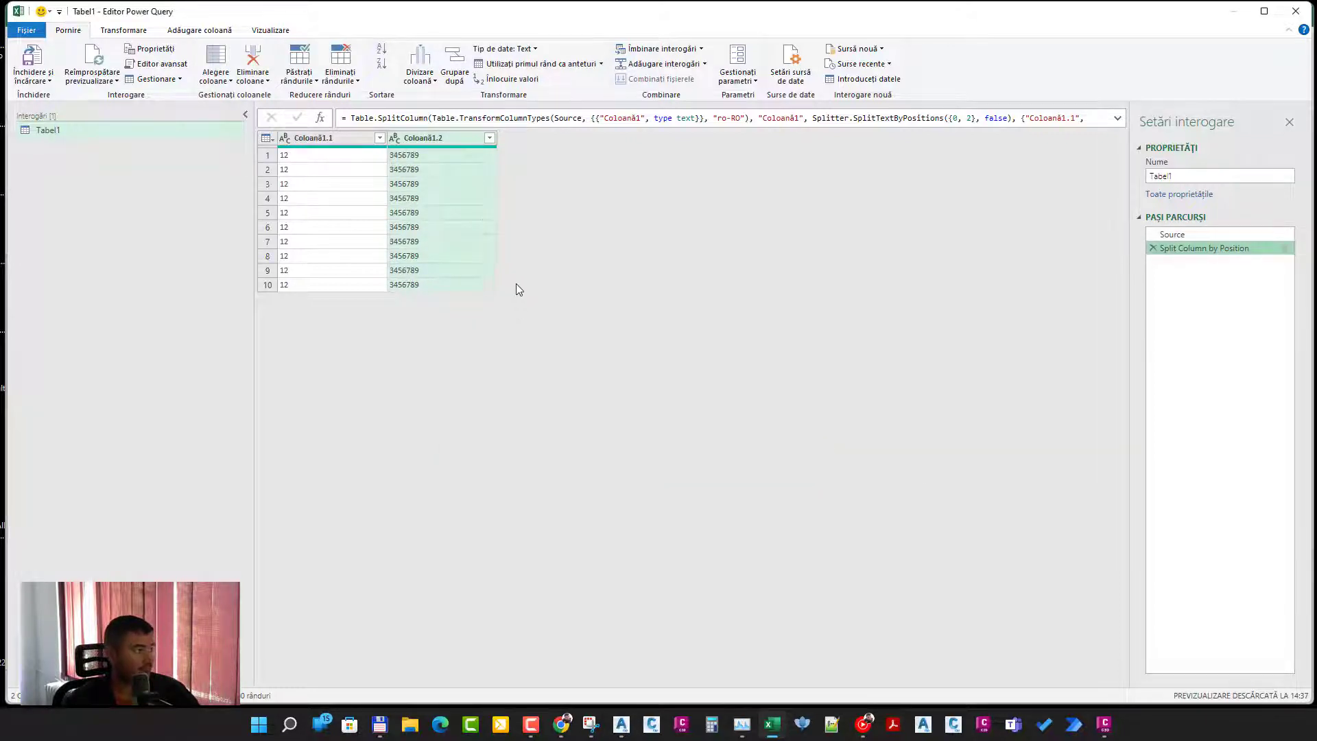
Split Coloană1.2 once after 3 characters into 345 and 6789.
click(420, 77)
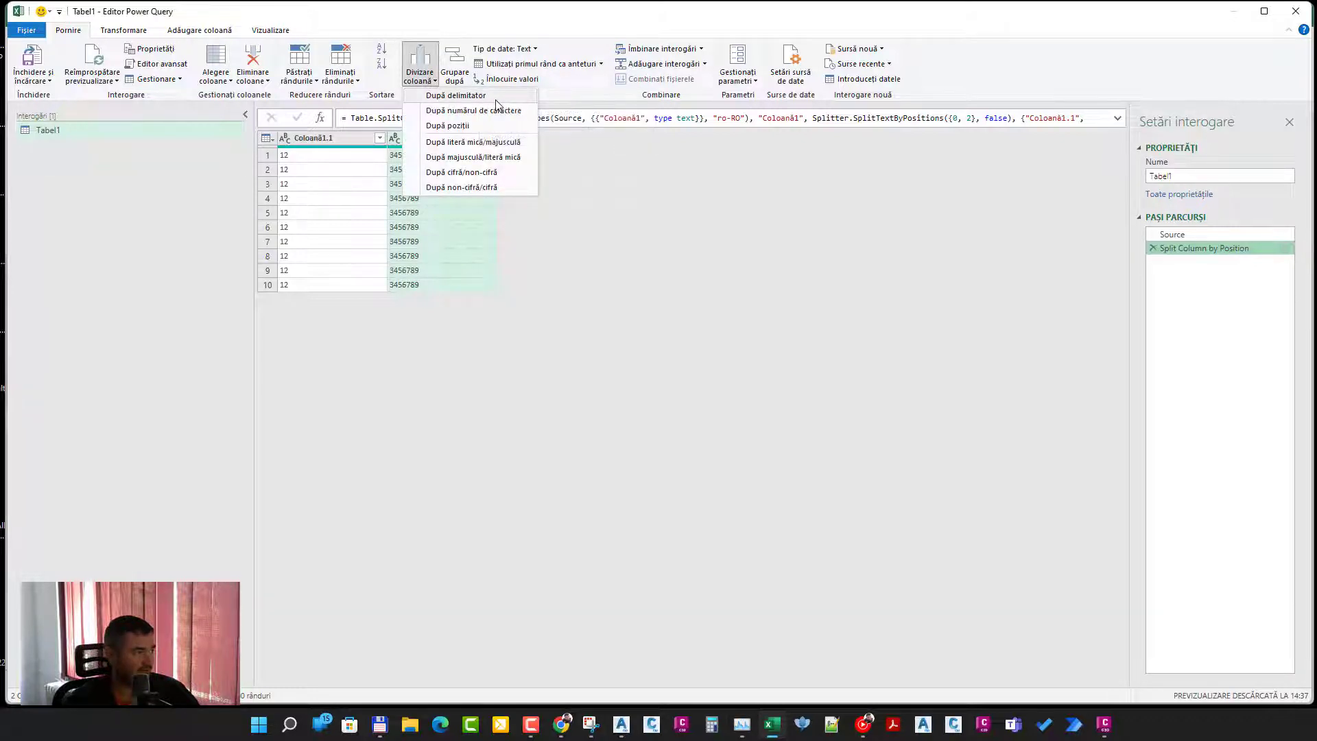
click(494, 111)
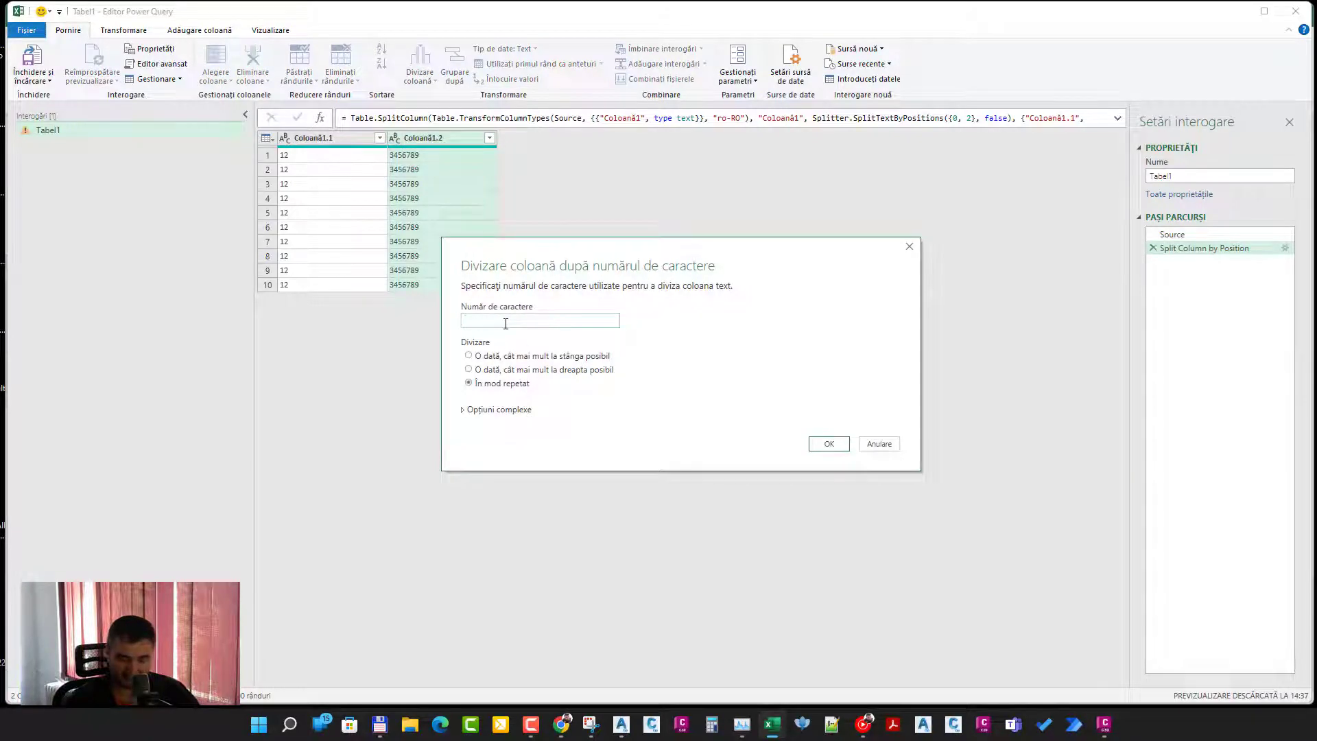
text(-)
click(512, 352)
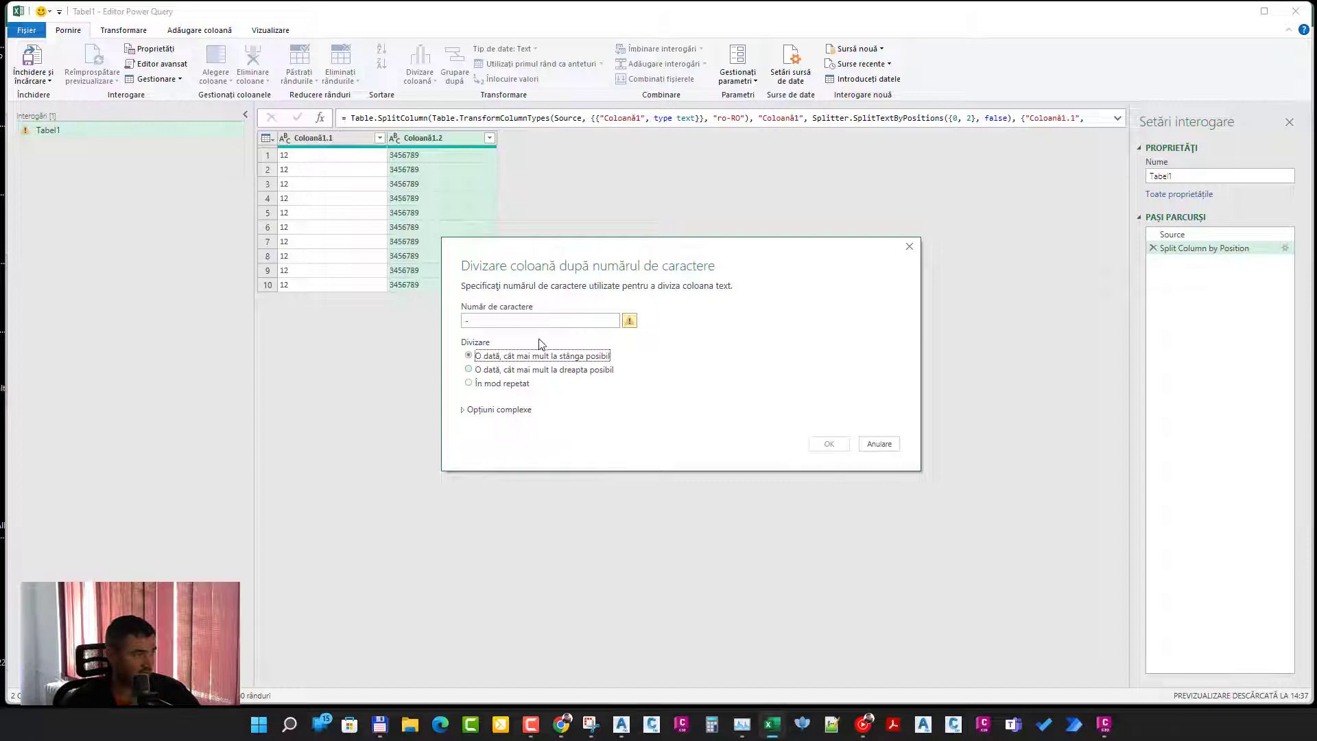
double_click(521, 322)
text(3)
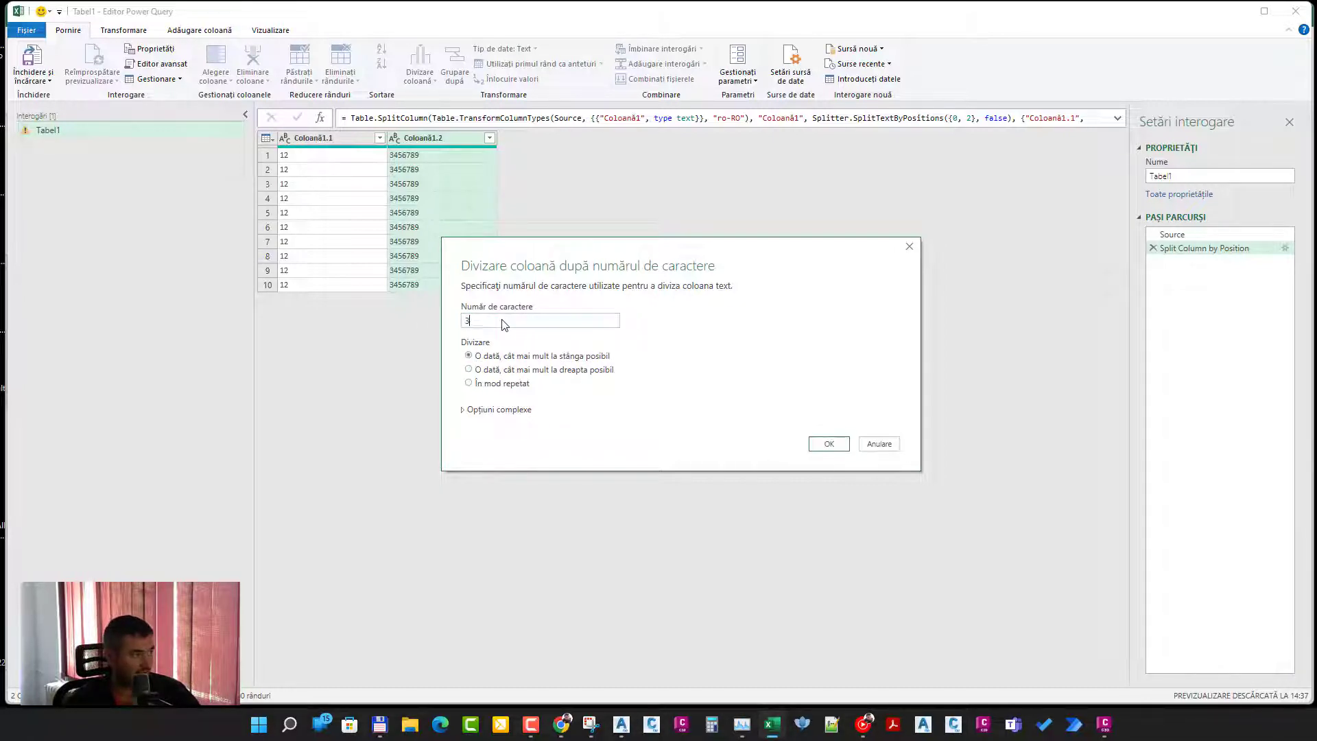
click(837, 446)
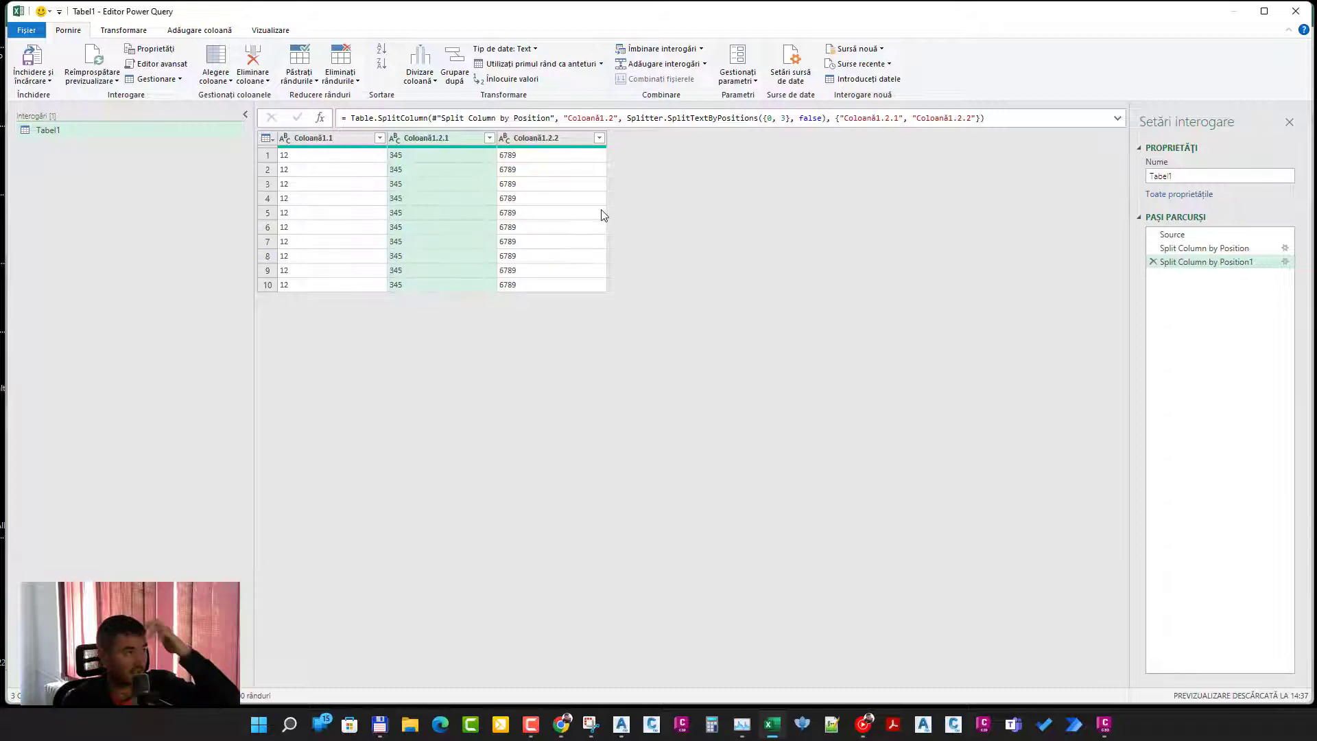
Merge Coloană1.1 and Coloană1.2.1 with a custom '.' separator into Îmbinate.
click(307, 147)
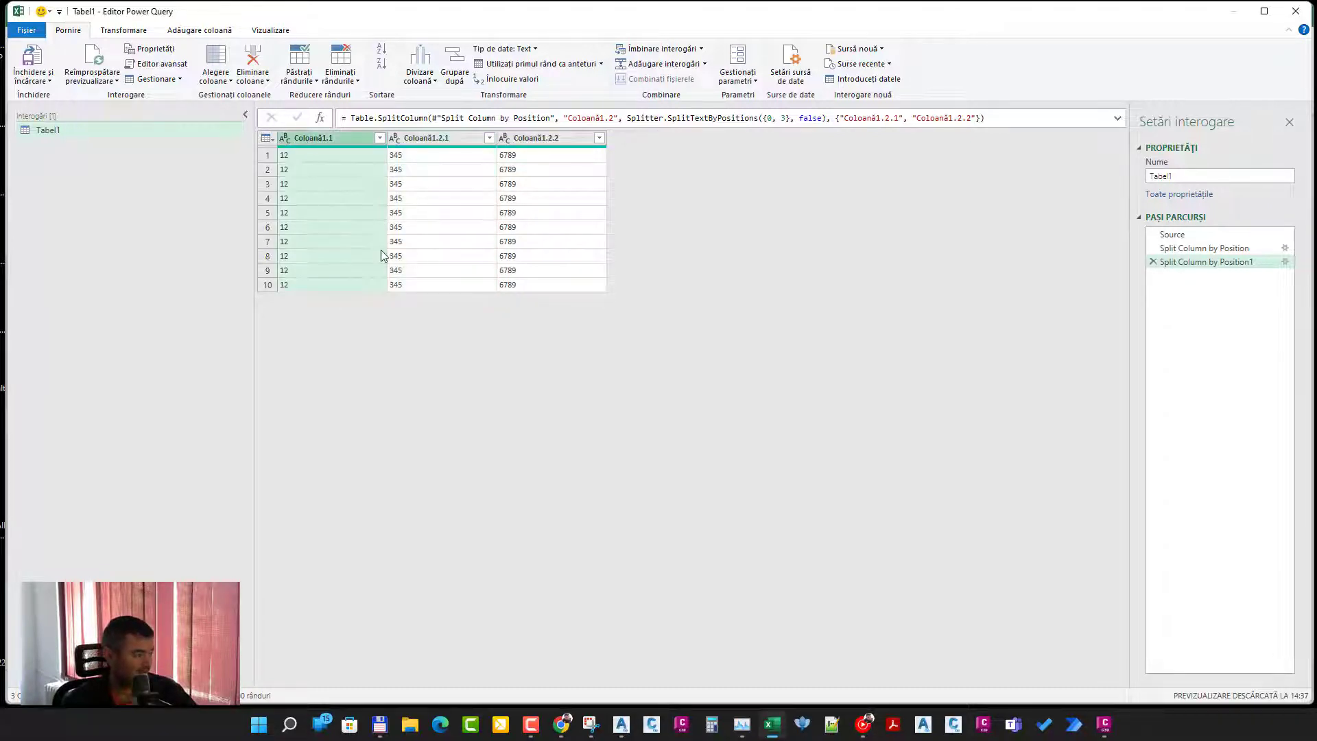
ctrl+click(432, 142)
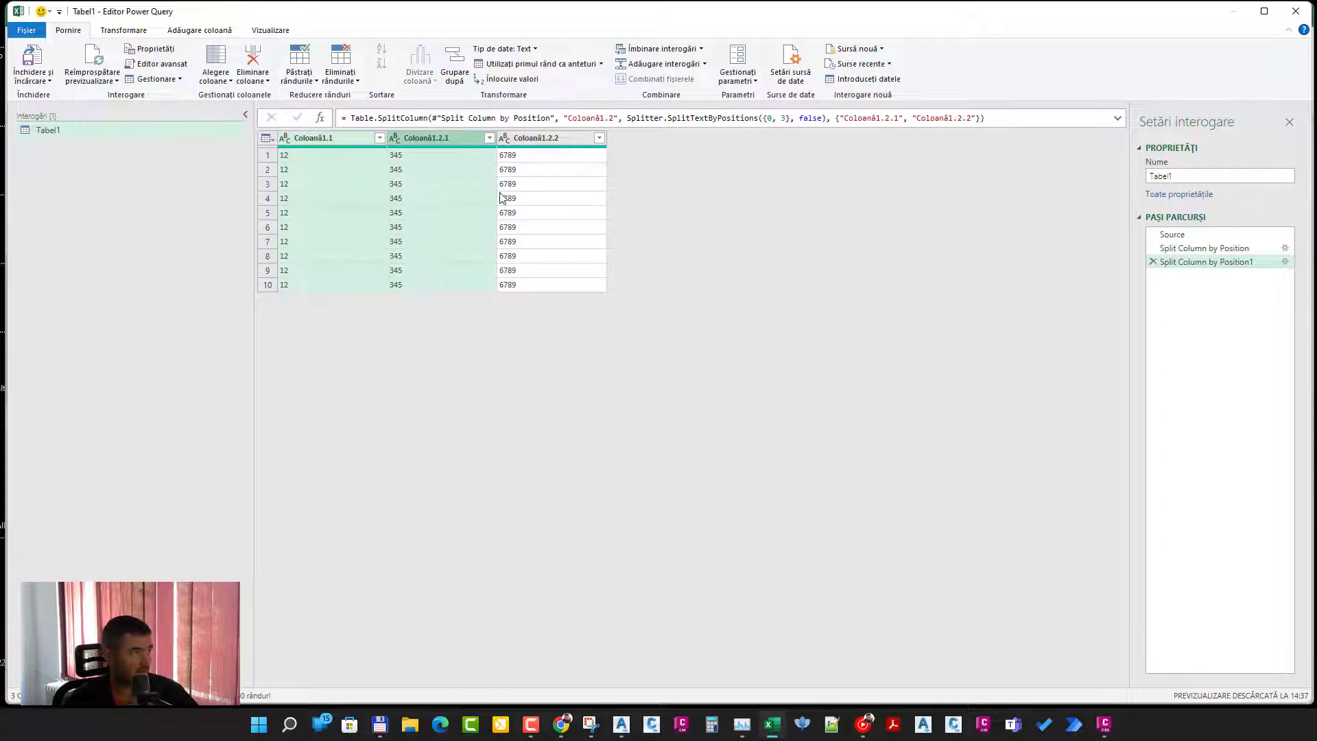
click(122, 31)
click(602, 48)
click(534, 347)
click(513, 455)
click(500, 366)
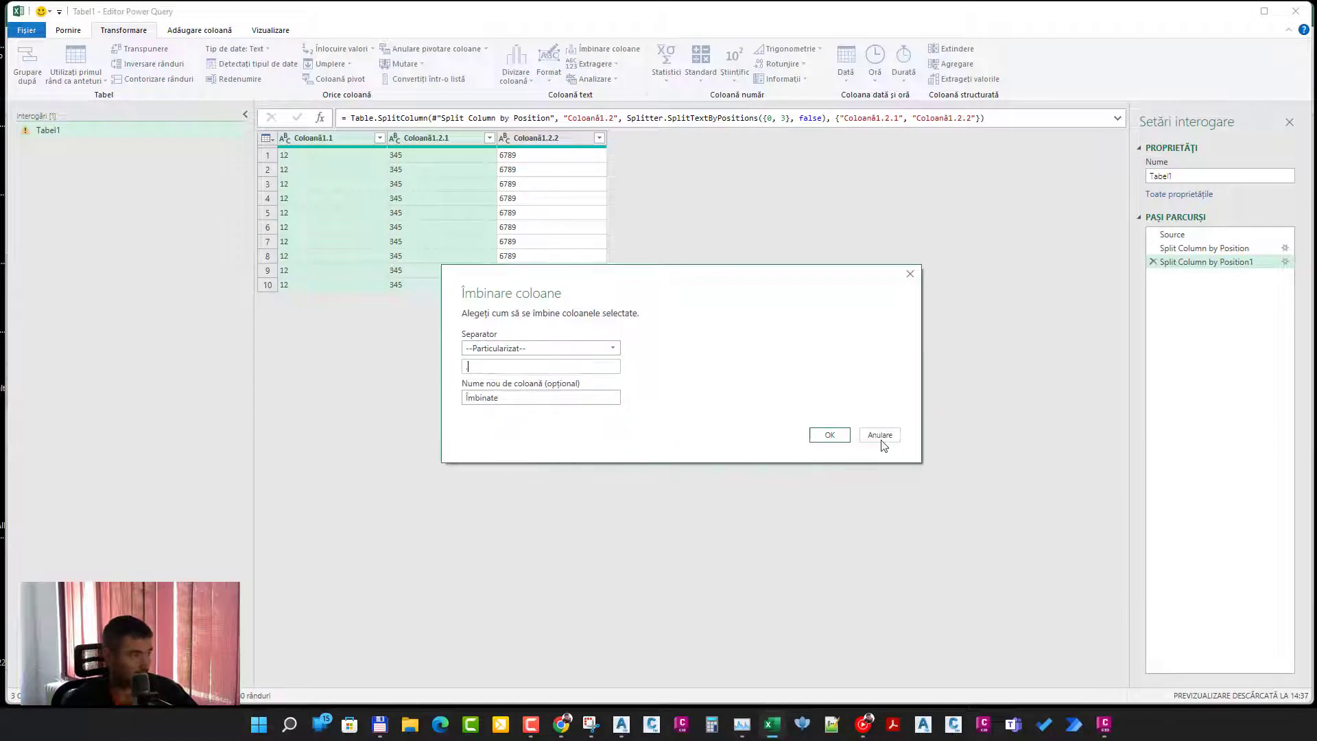
click(829, 434)
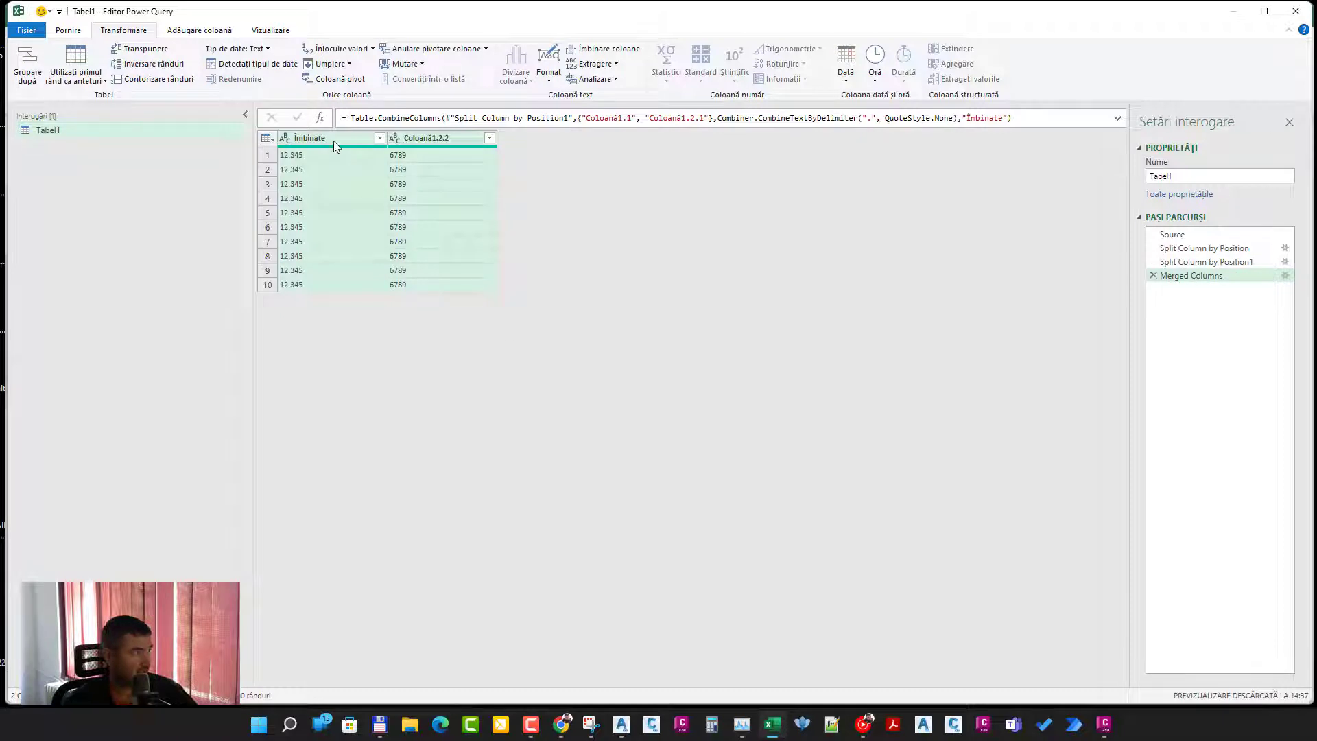
Merge Îmbinate and Coloană1.2.2 with a custom '-' separator, giving 12.345-6789.
click(333, 141)
ctrl+click(437, 141)
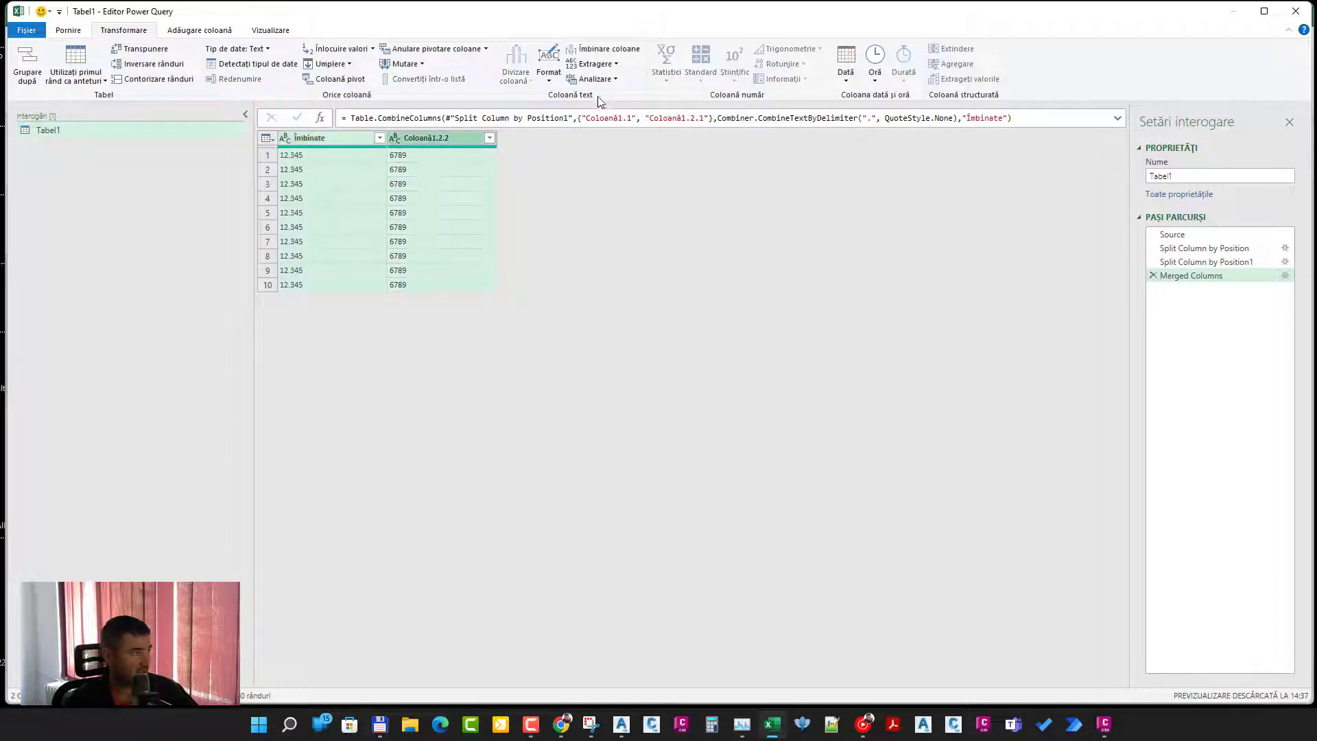
click(607, 50)
click(561, 350)
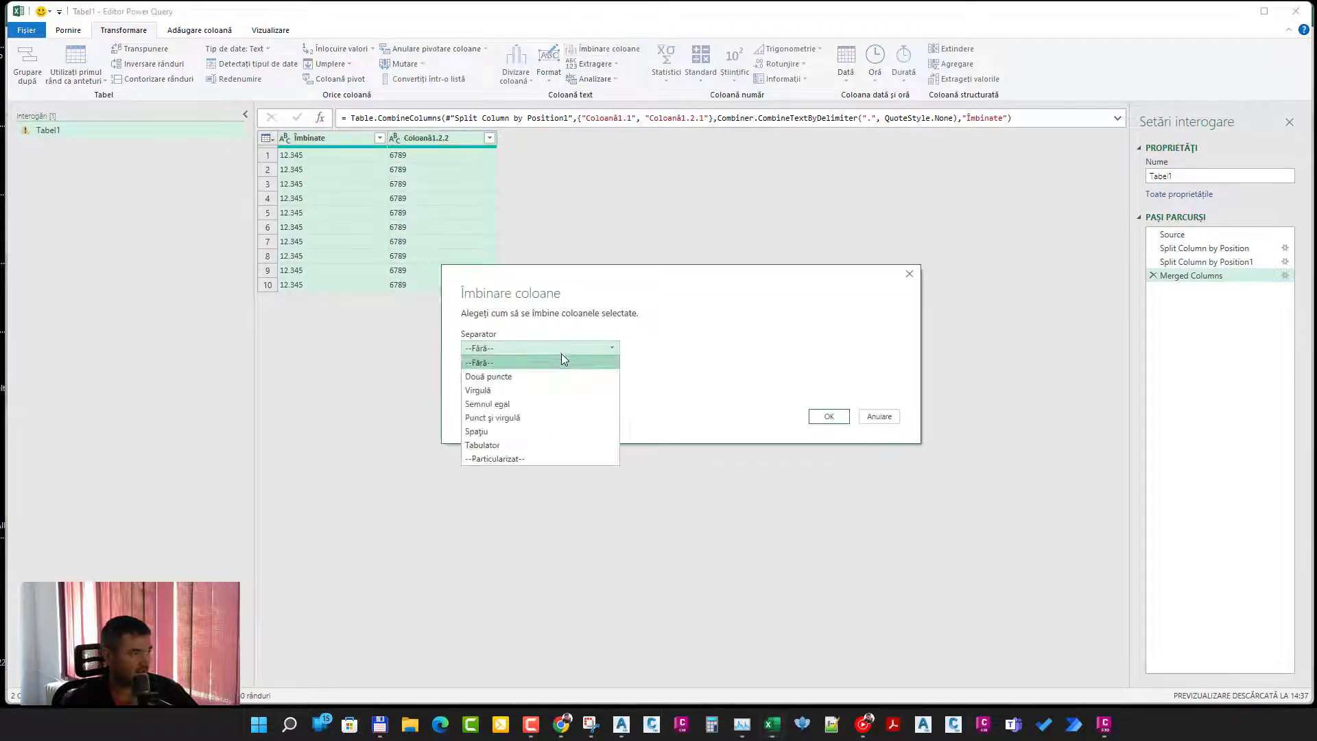
click(516, 458)
click(500, 366)
text(-)
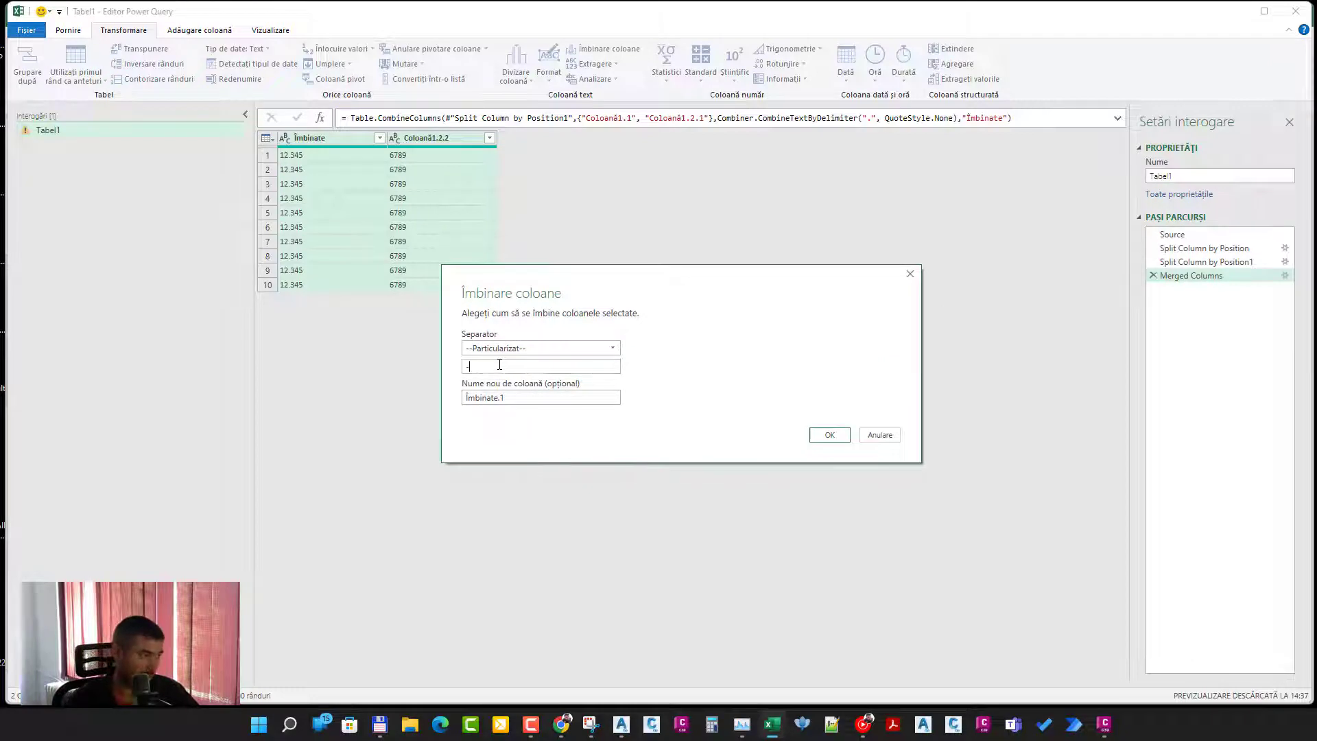
click(829, 434)
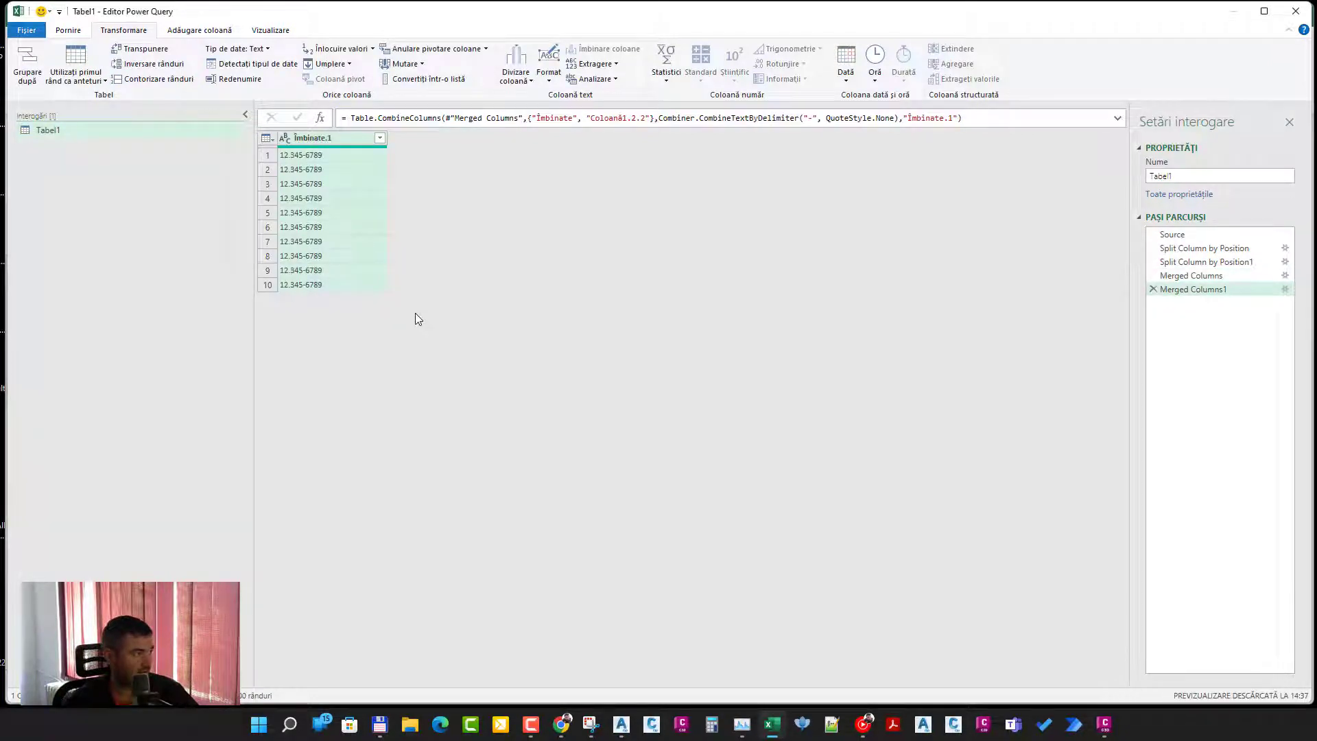
click(68, 30)
Close & Load the query, then delete the extra sheet it created.
click(32, 61)
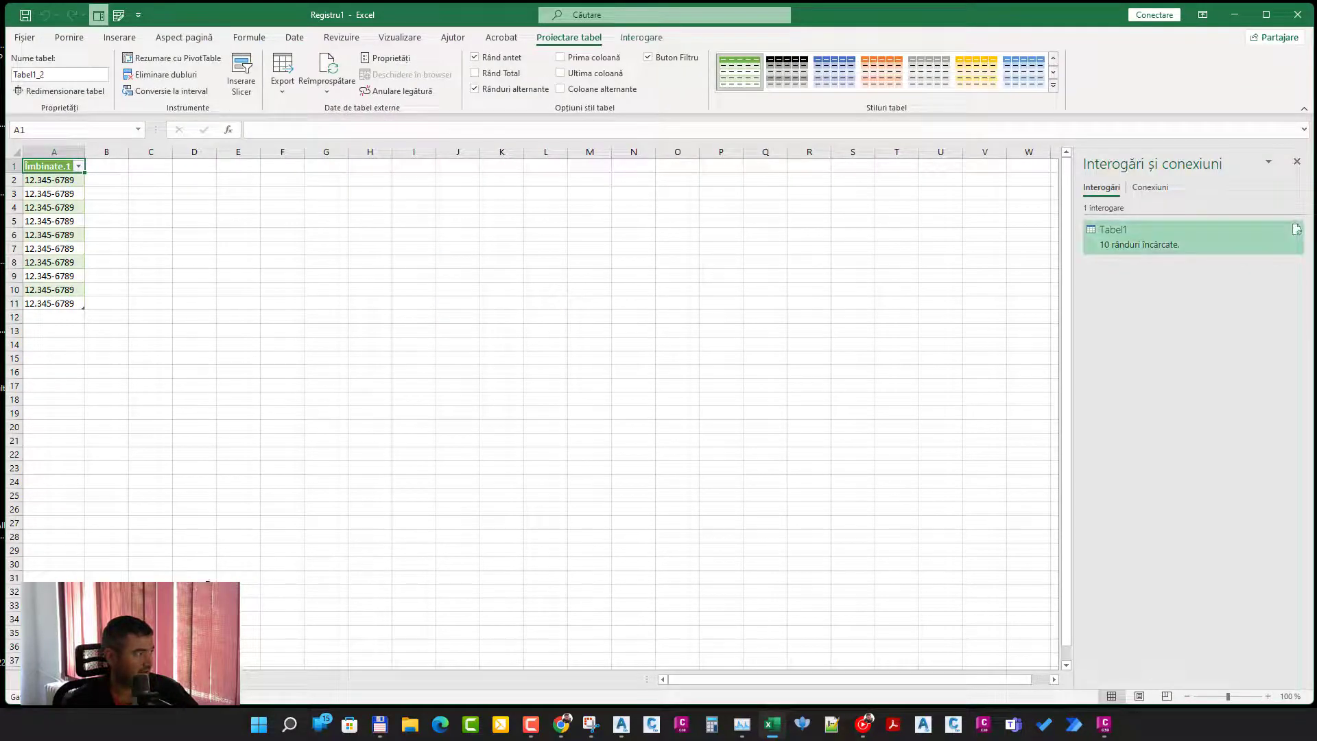
right_click(98, 679)
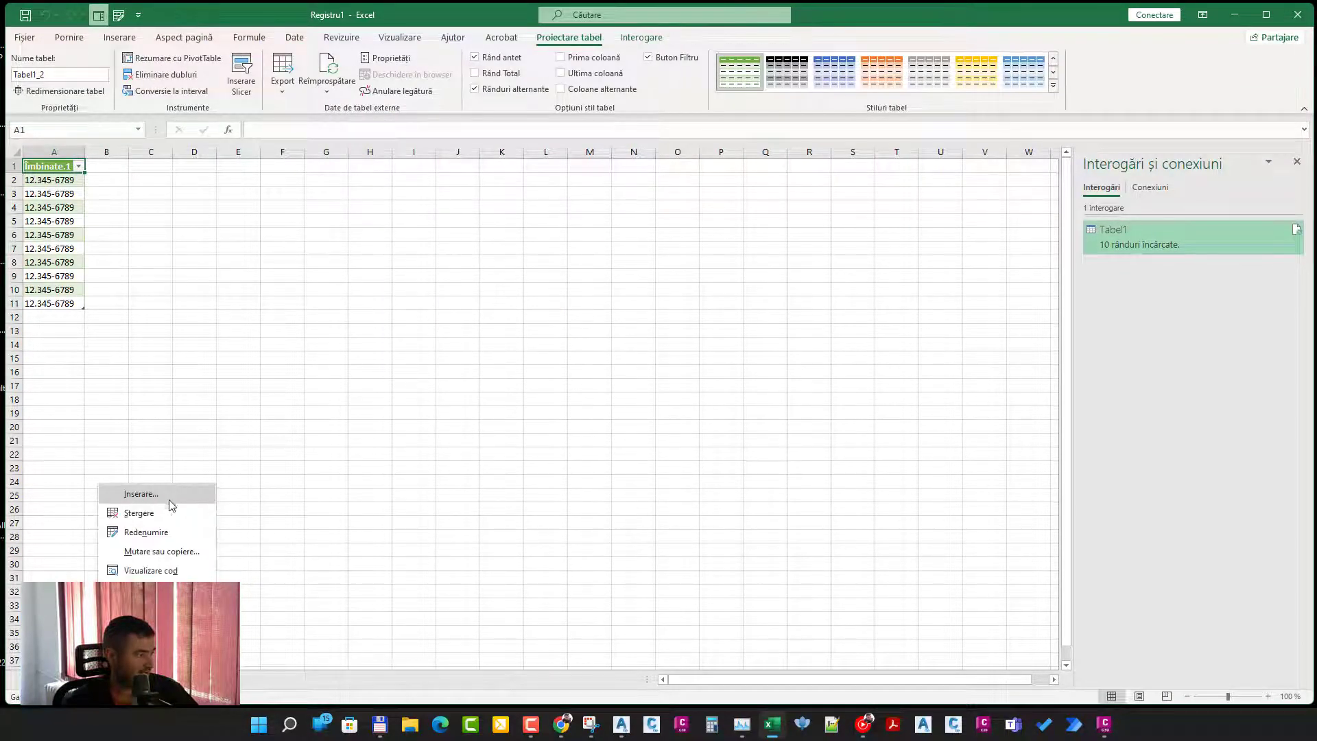
click(170, 513)
click(649, 395)
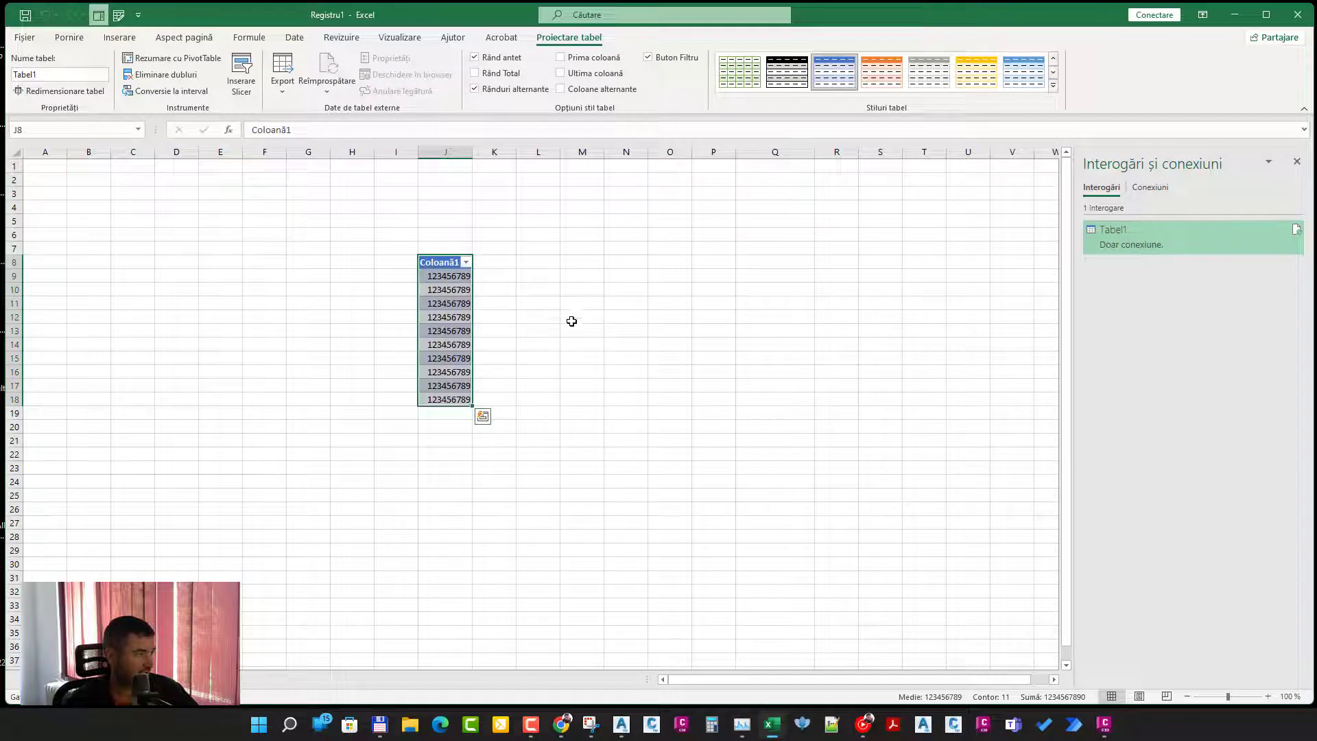
Load Tabel1 as a table on the existing sheet starting at cell L8.
click(537, 262)
right_click(1141, 240)
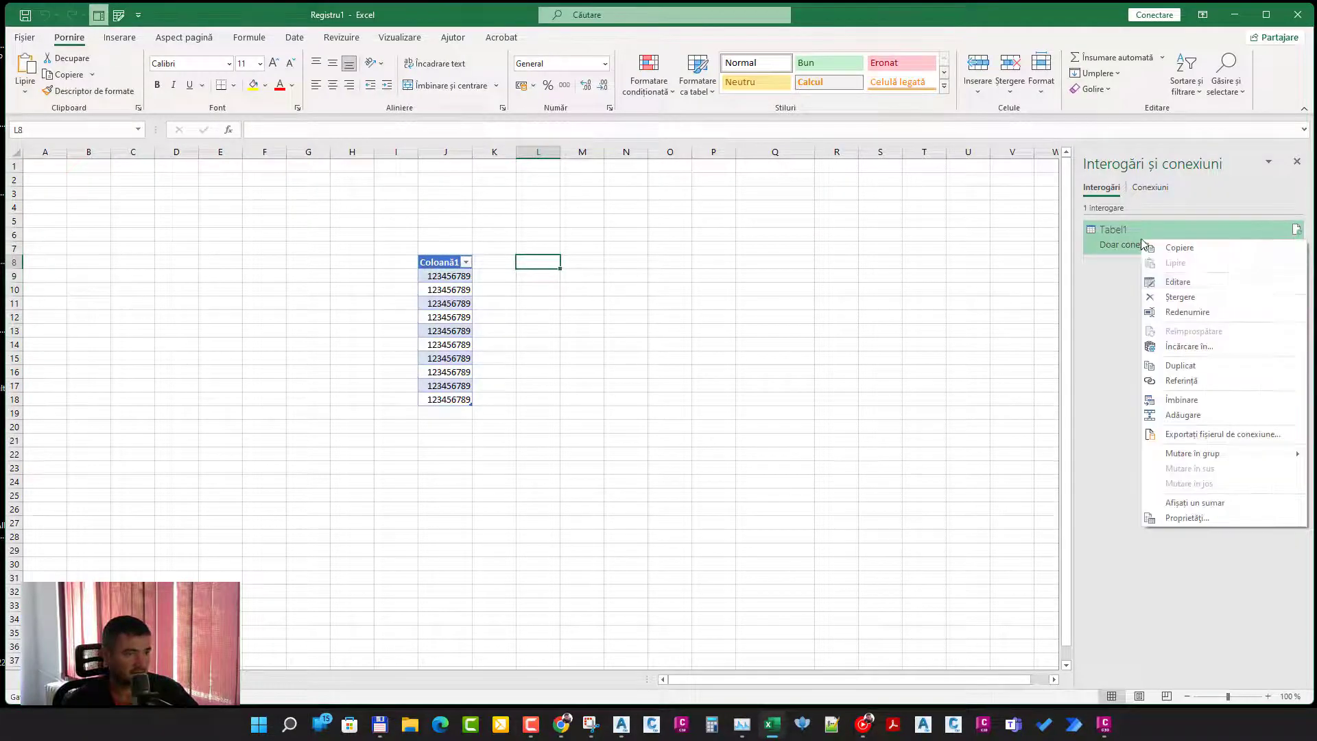
click(1213, 346)
click(486, 304)
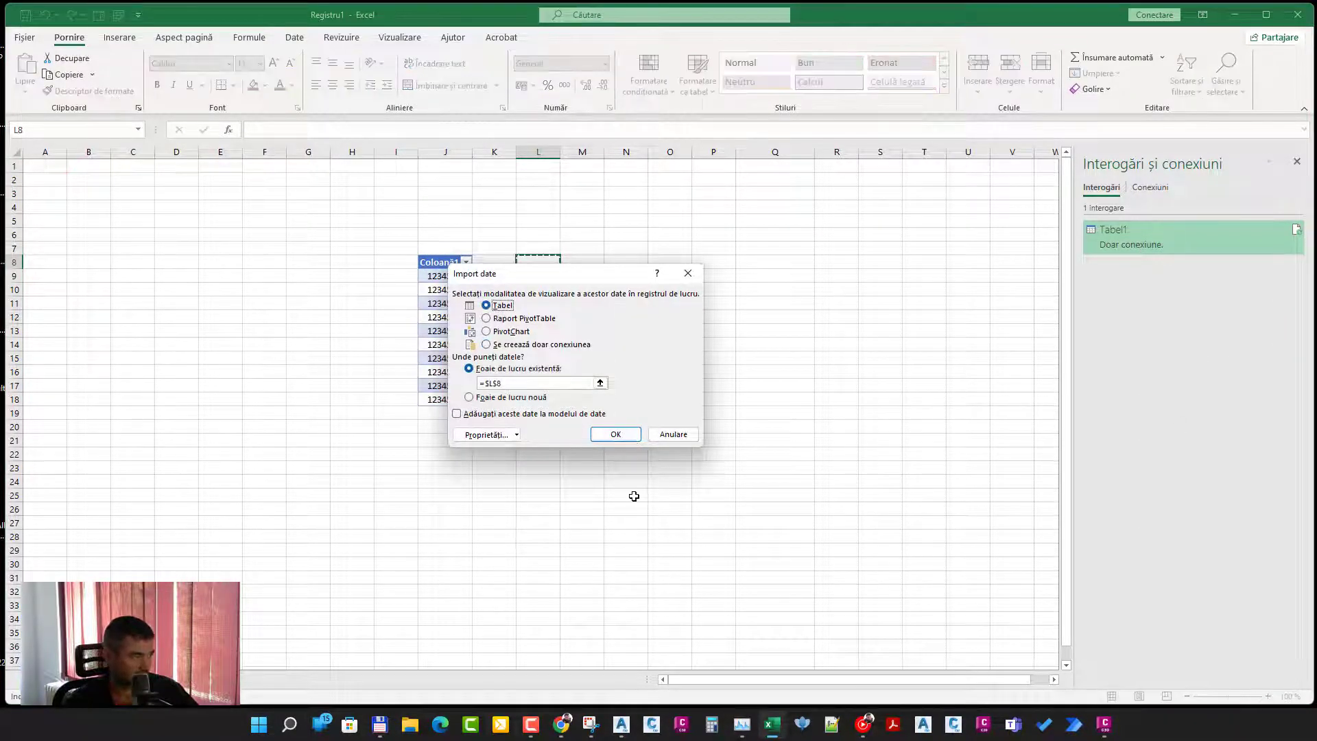
click(616, 434)
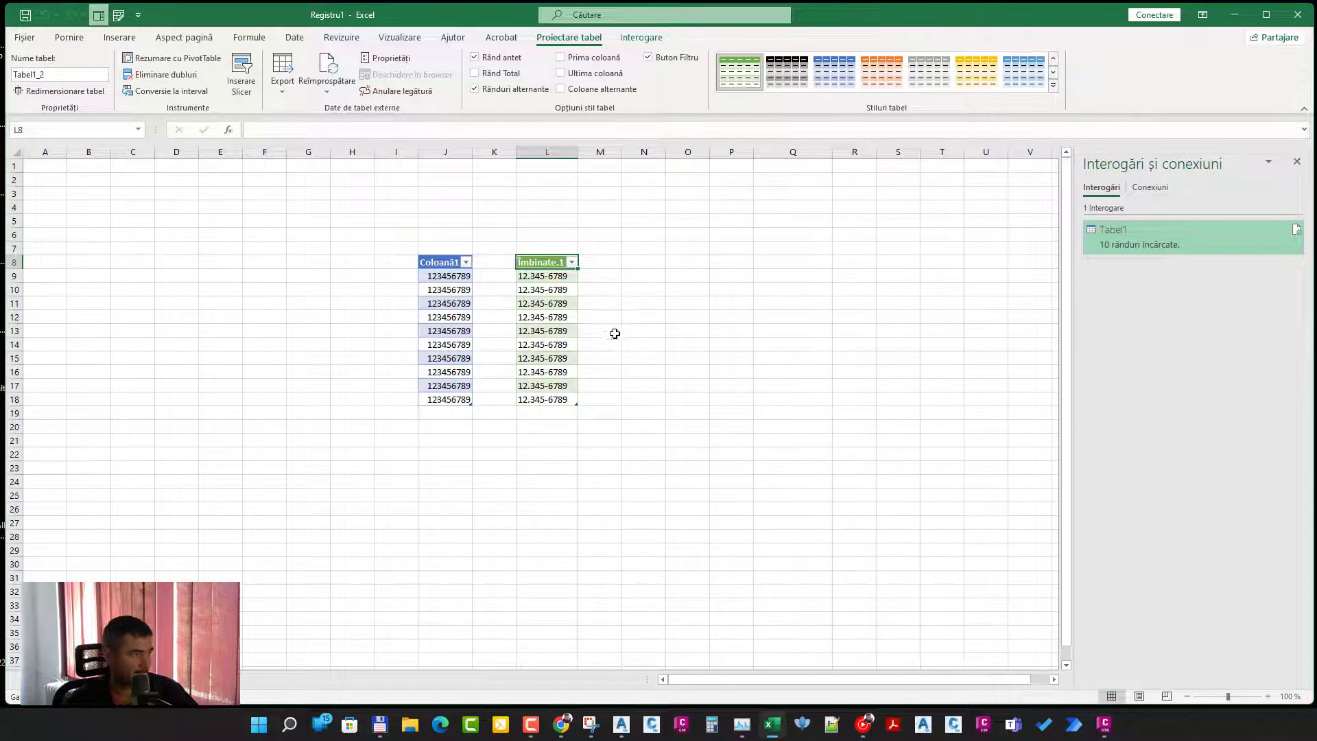
click(444, 331)
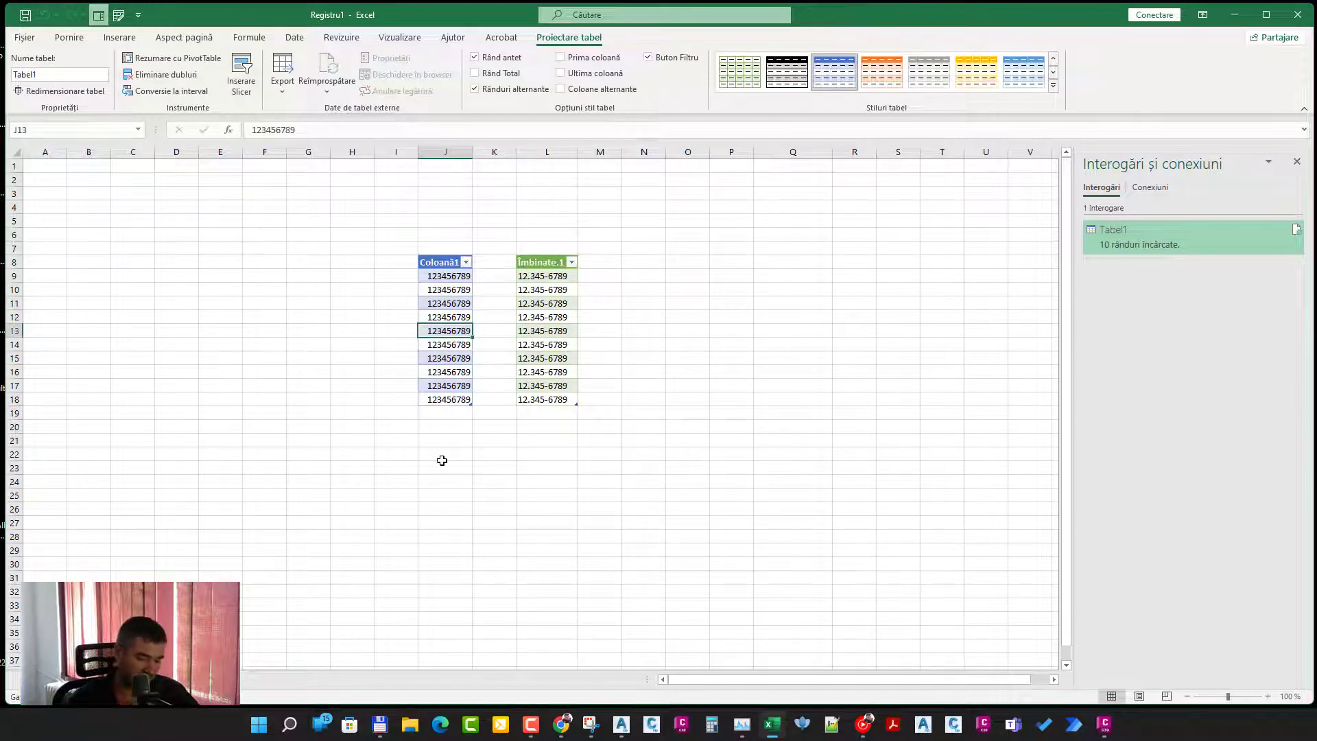
Enter 89969 in J13 and refresh the loaded table.
text(89)
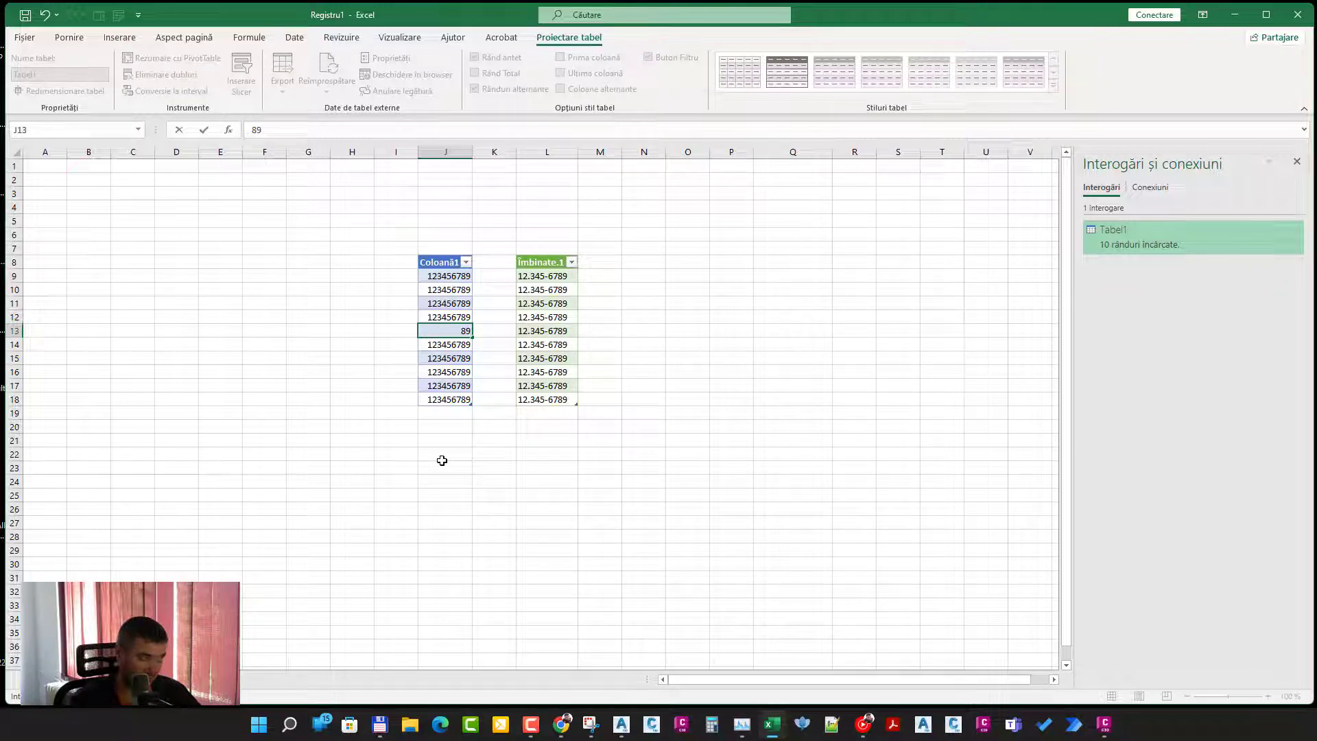
text(96)
text(9624)
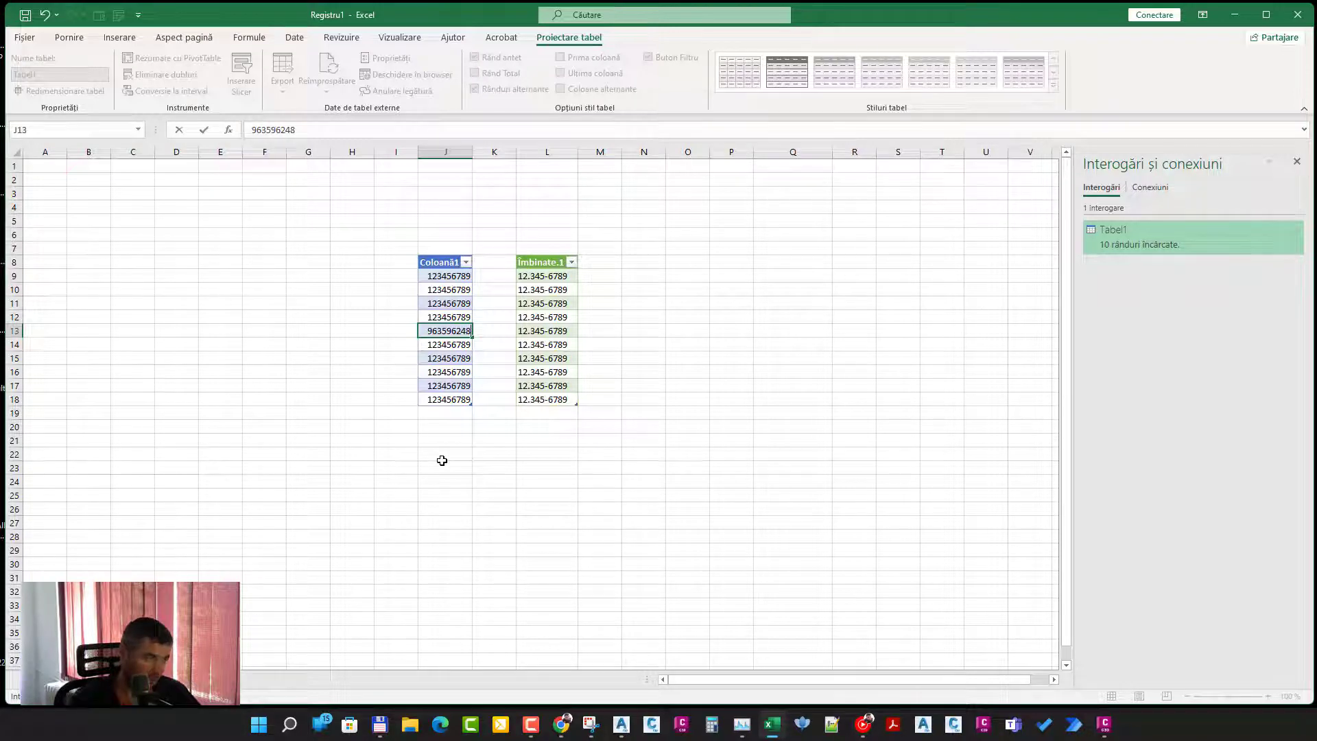
key(Return)
right_click(540, 330)
click(628, 434)
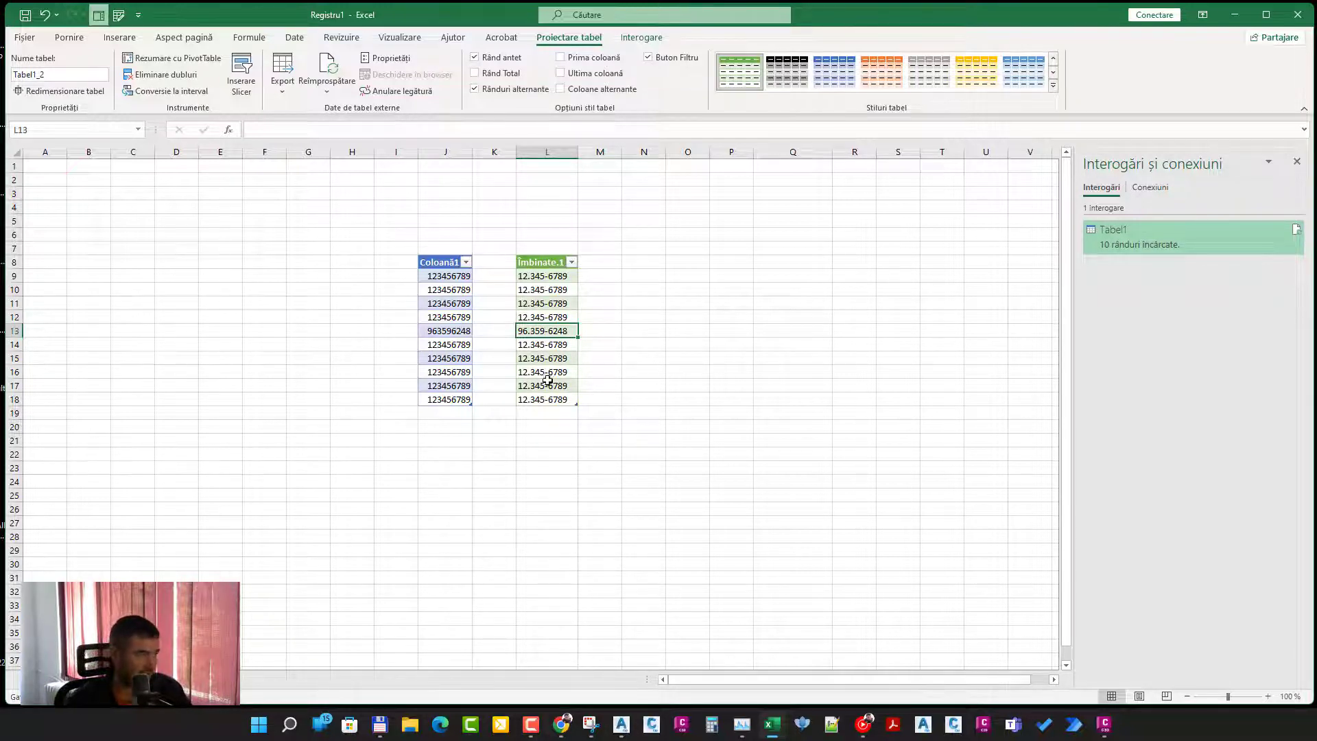
Re-enter J15's number (ending 6832456) and refresh so it converts to 59.683-2456.
click(417, 348)
click(446, 358)
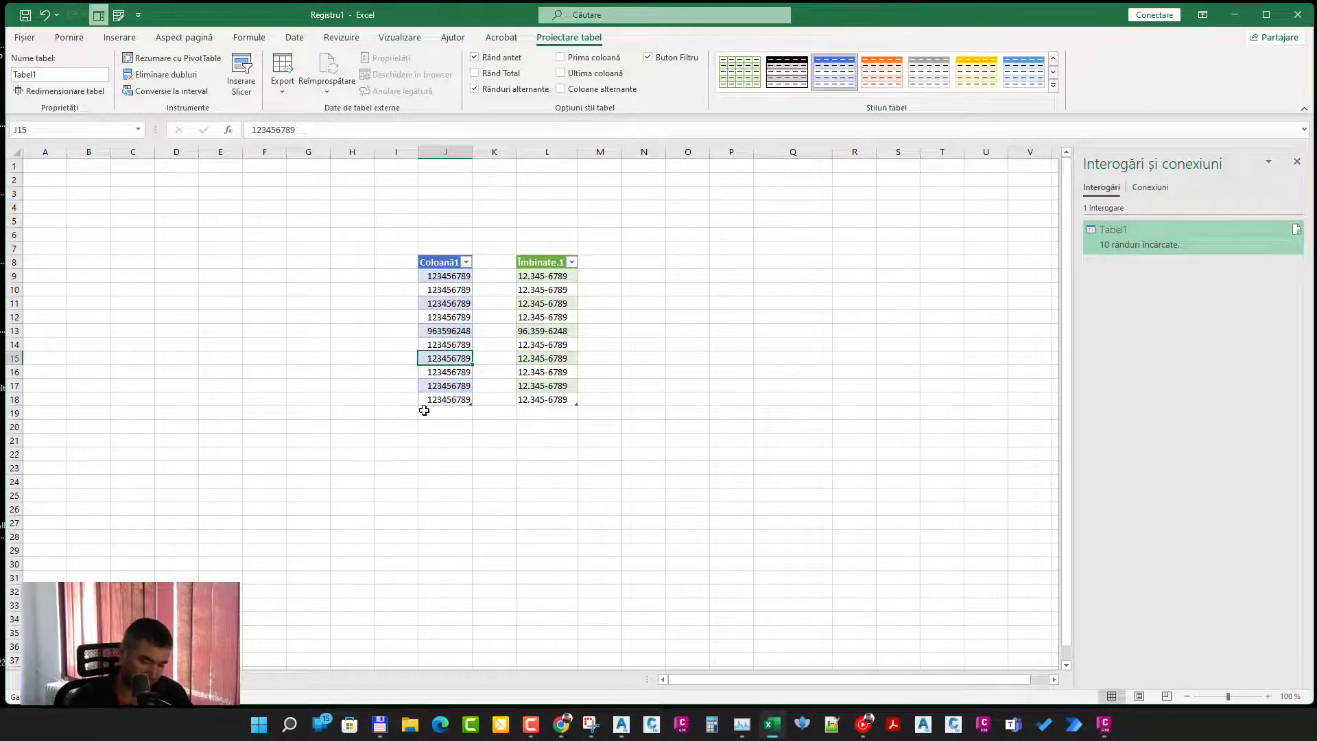
text(58.)
key(BackSpace)
key(BackSpace)
key(BackSpace)
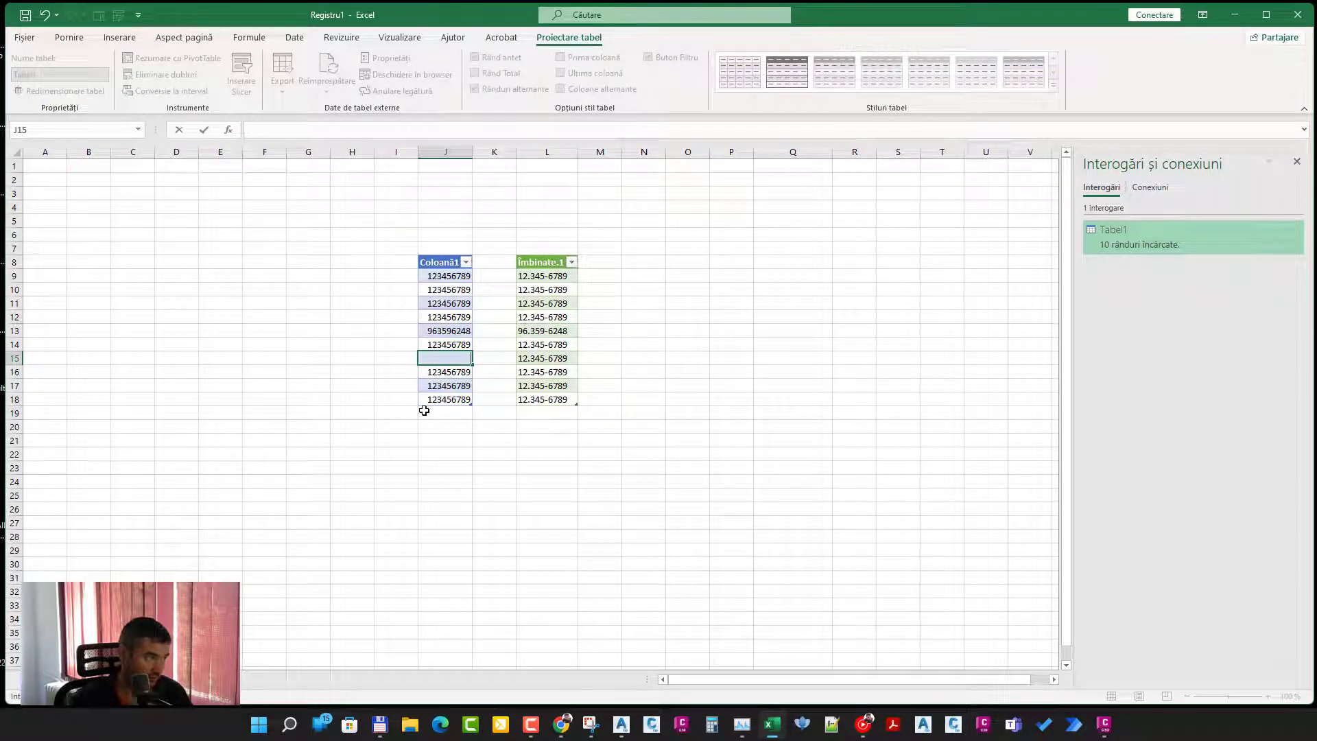
text(683)
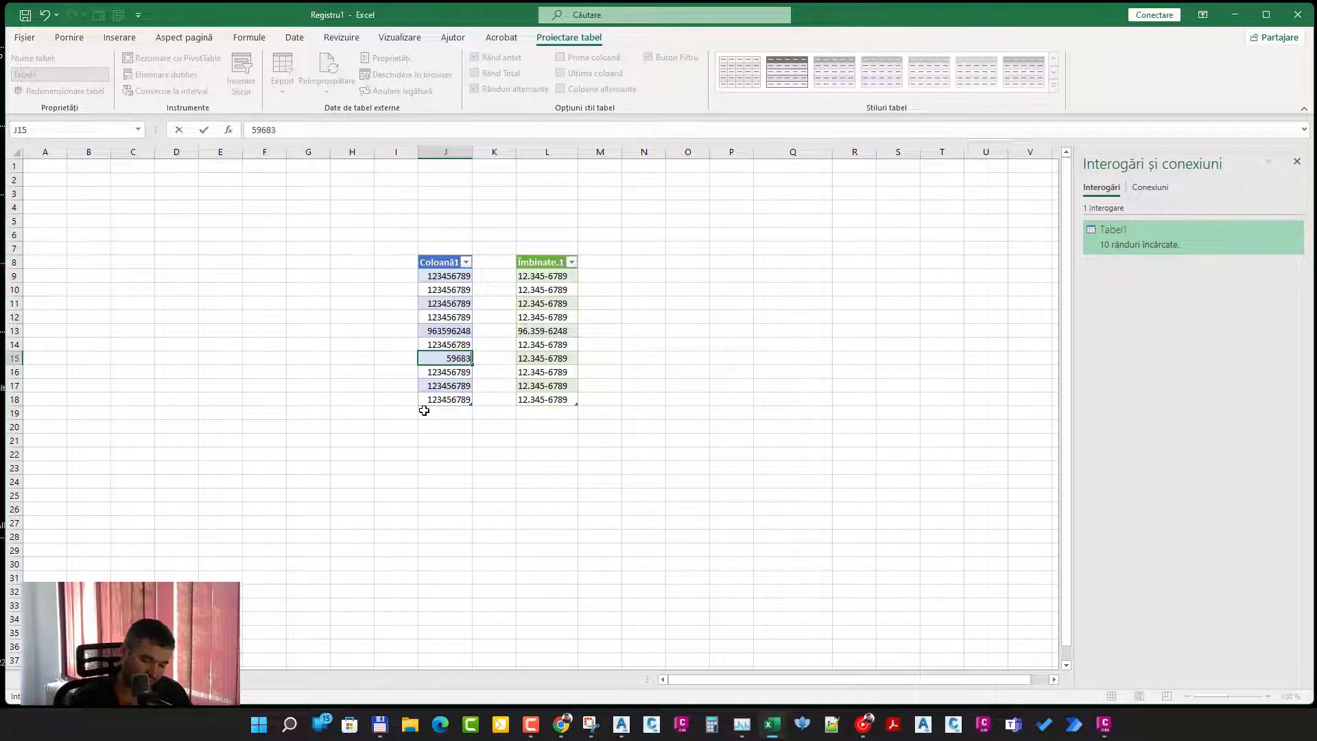
text(2456)
key(Return)
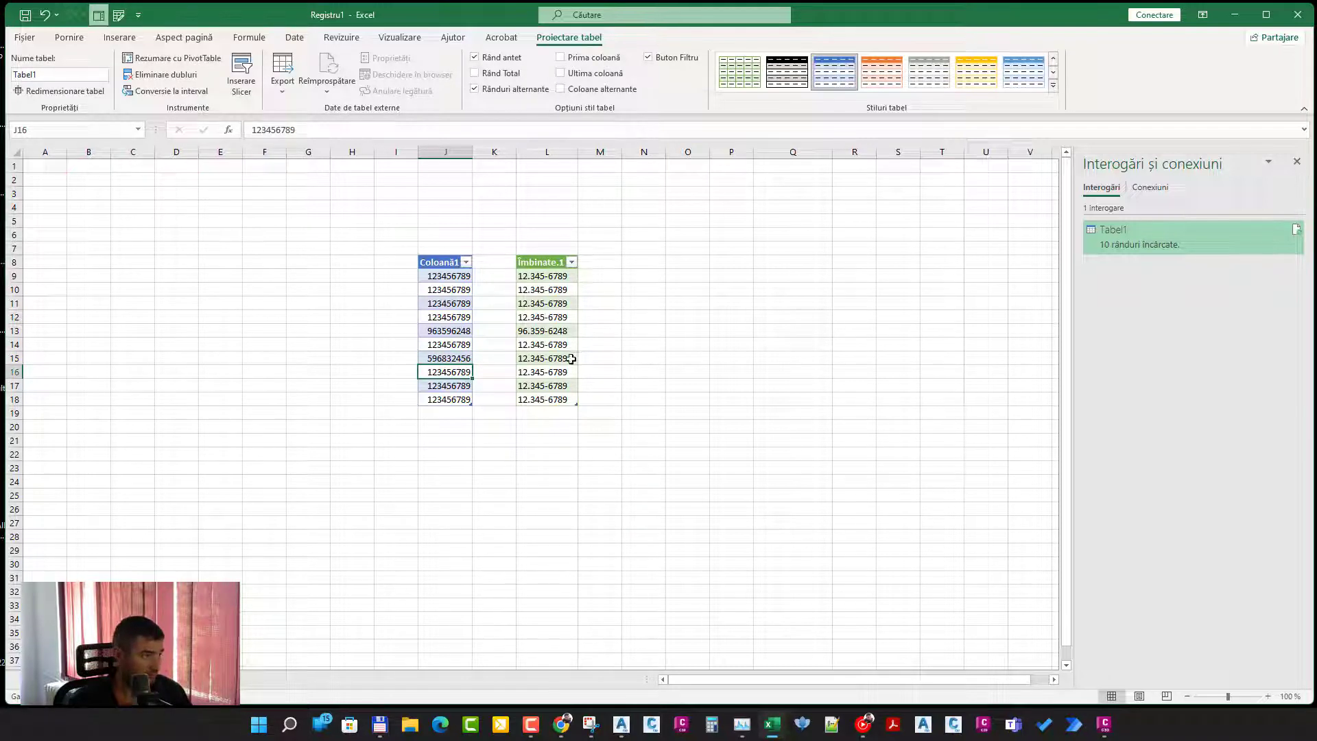
right_click(560, 331)
click(623, 435)
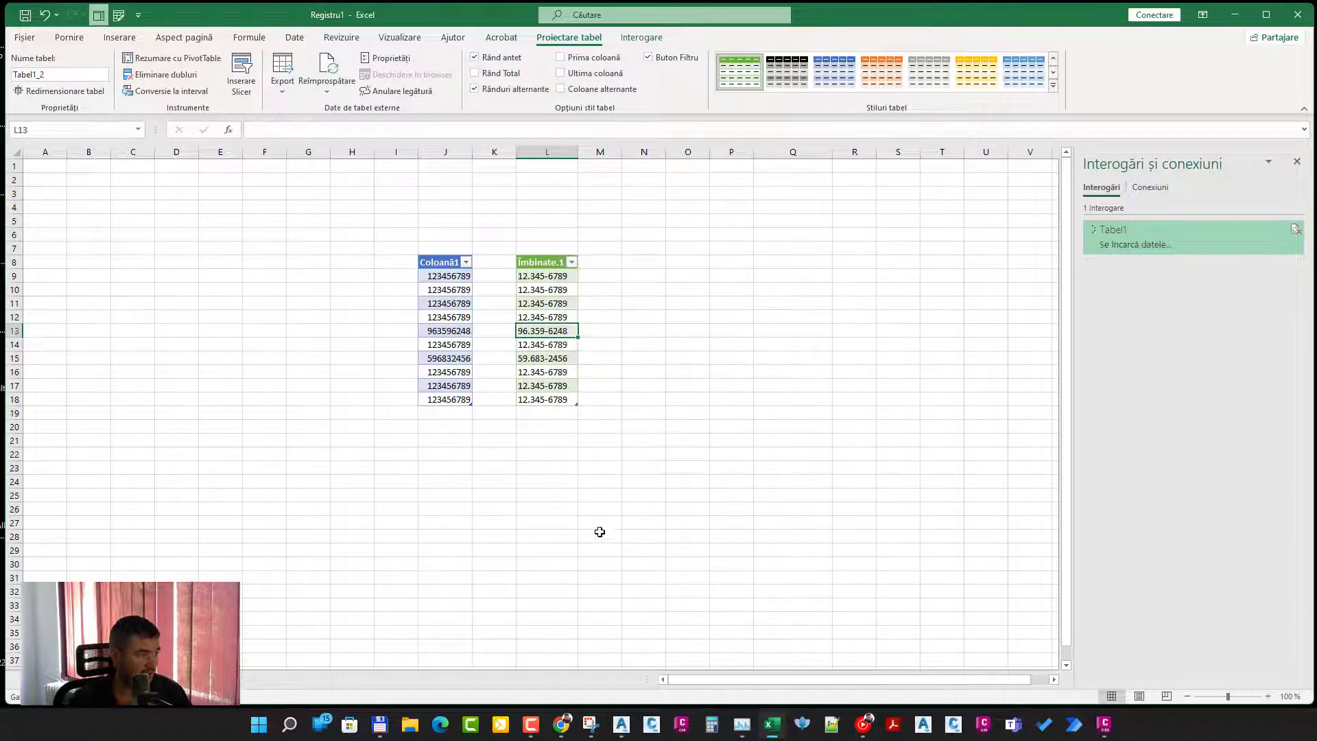
Enter 125 in J16 and refresh so the loaded column shows 12.5-.
click(442, 374)
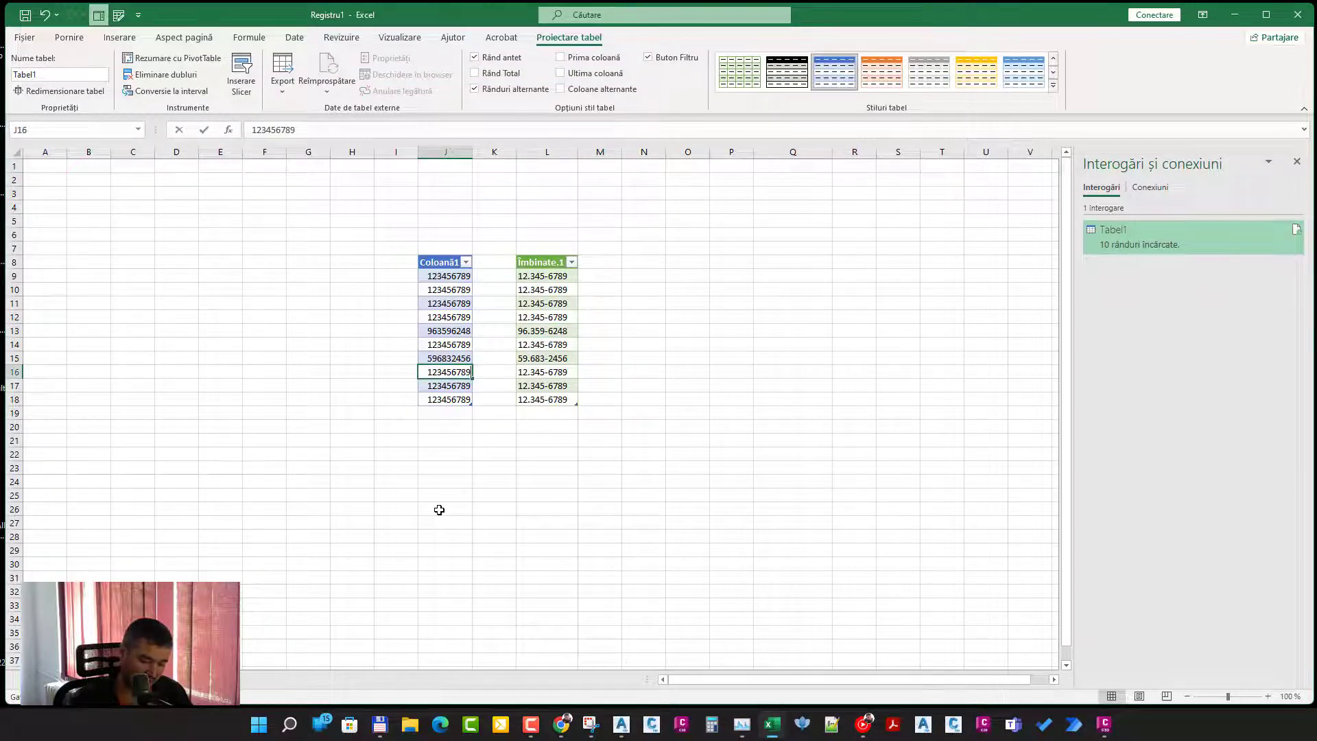
text(125)
key(Return)
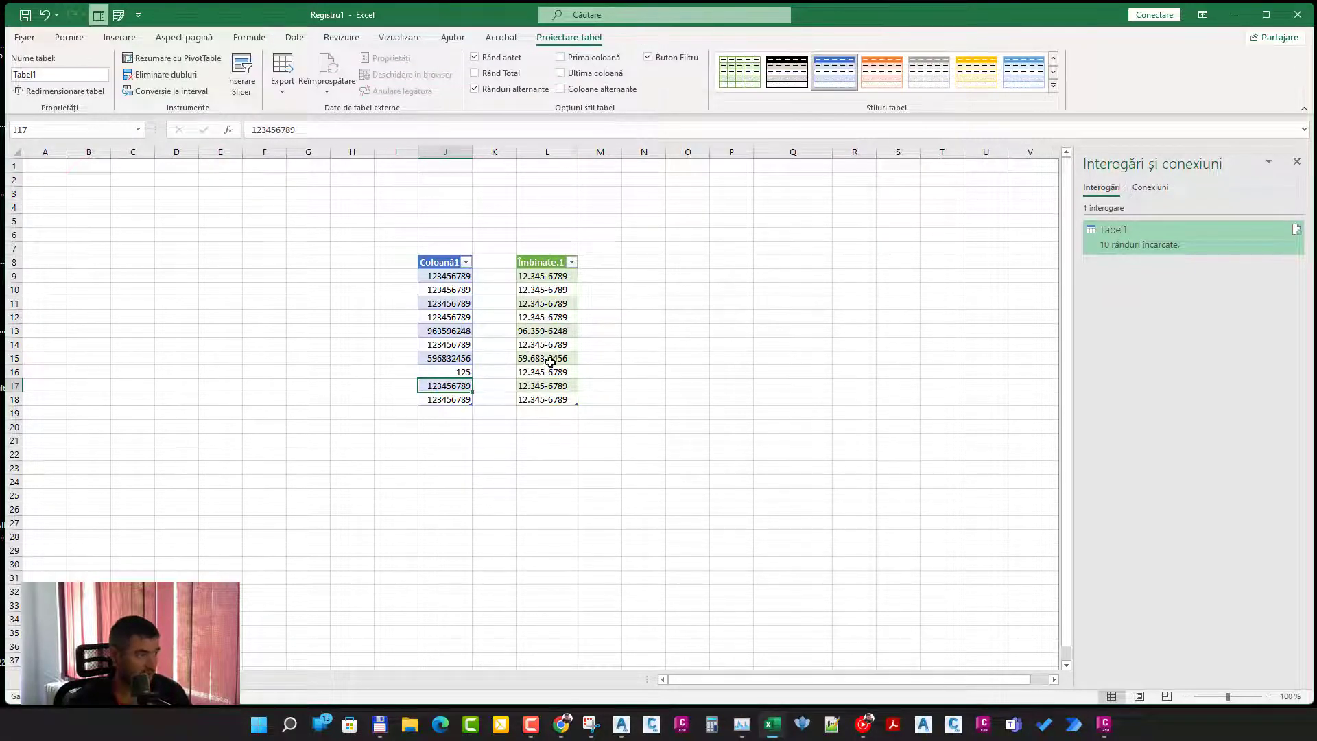
right_click(550, 361)
click(620, 435)
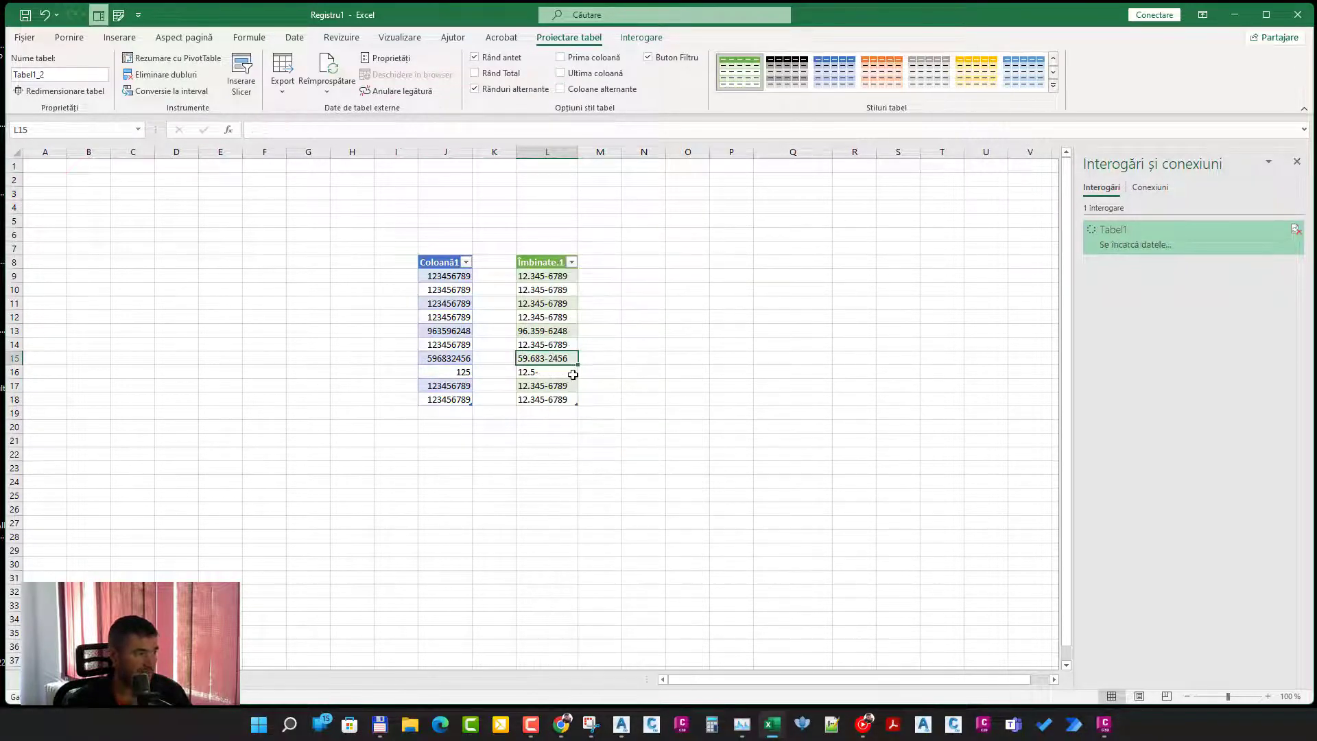
double_click(1171, 244)
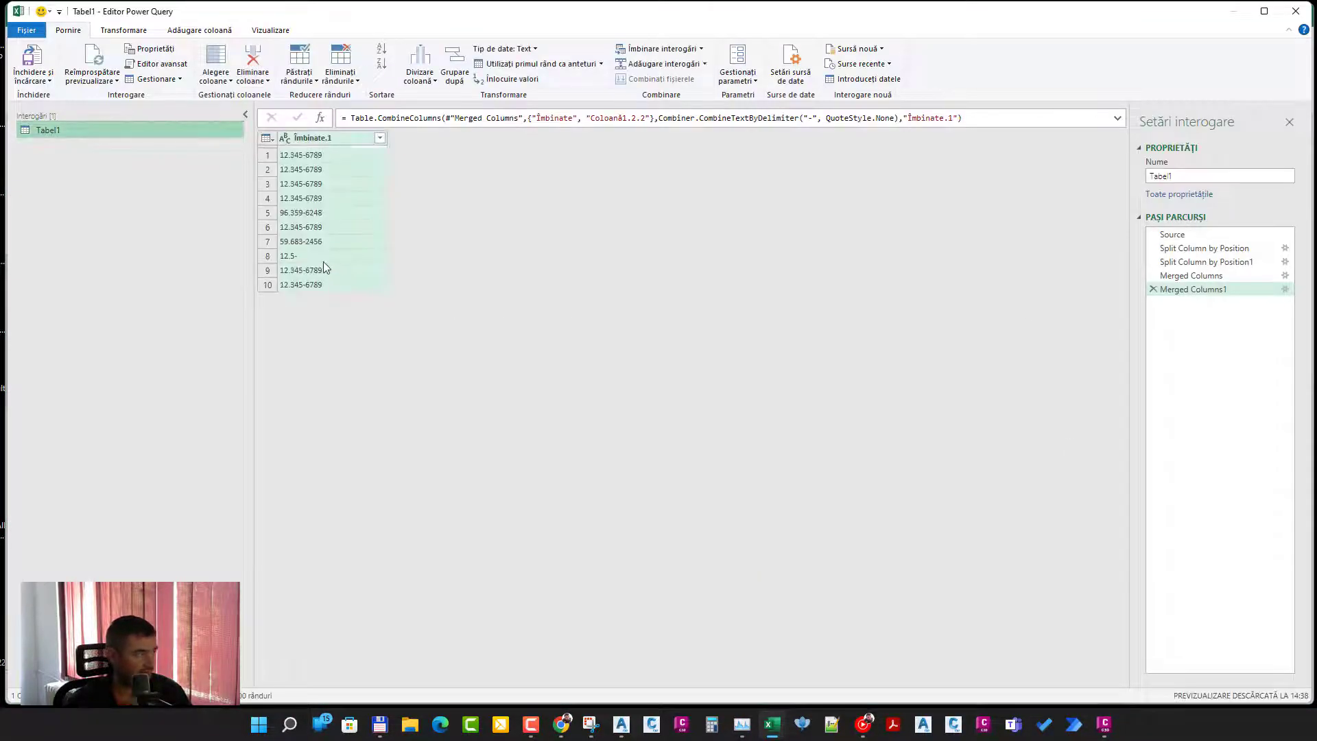
Inspect the Source and Split Column by Position steps, then close and load to the worksheet.
click(1172, 234)
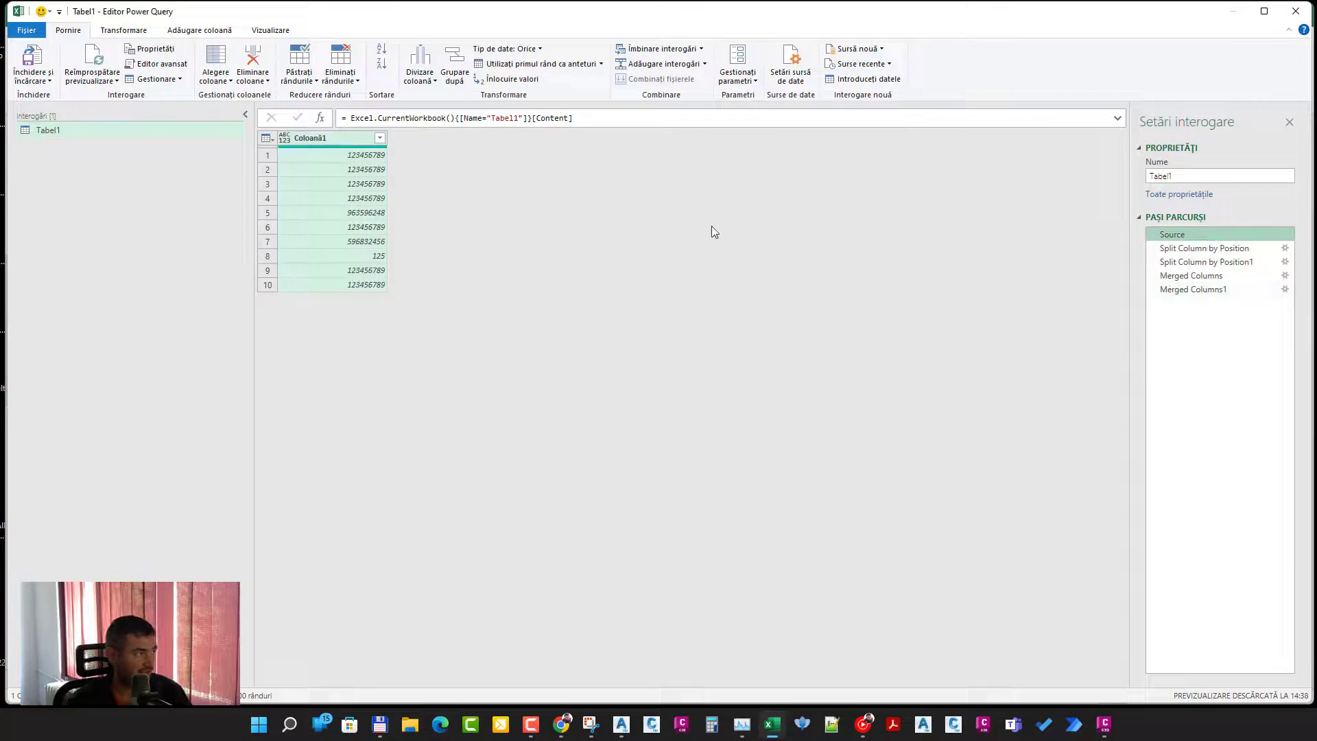
click(1206, 248)
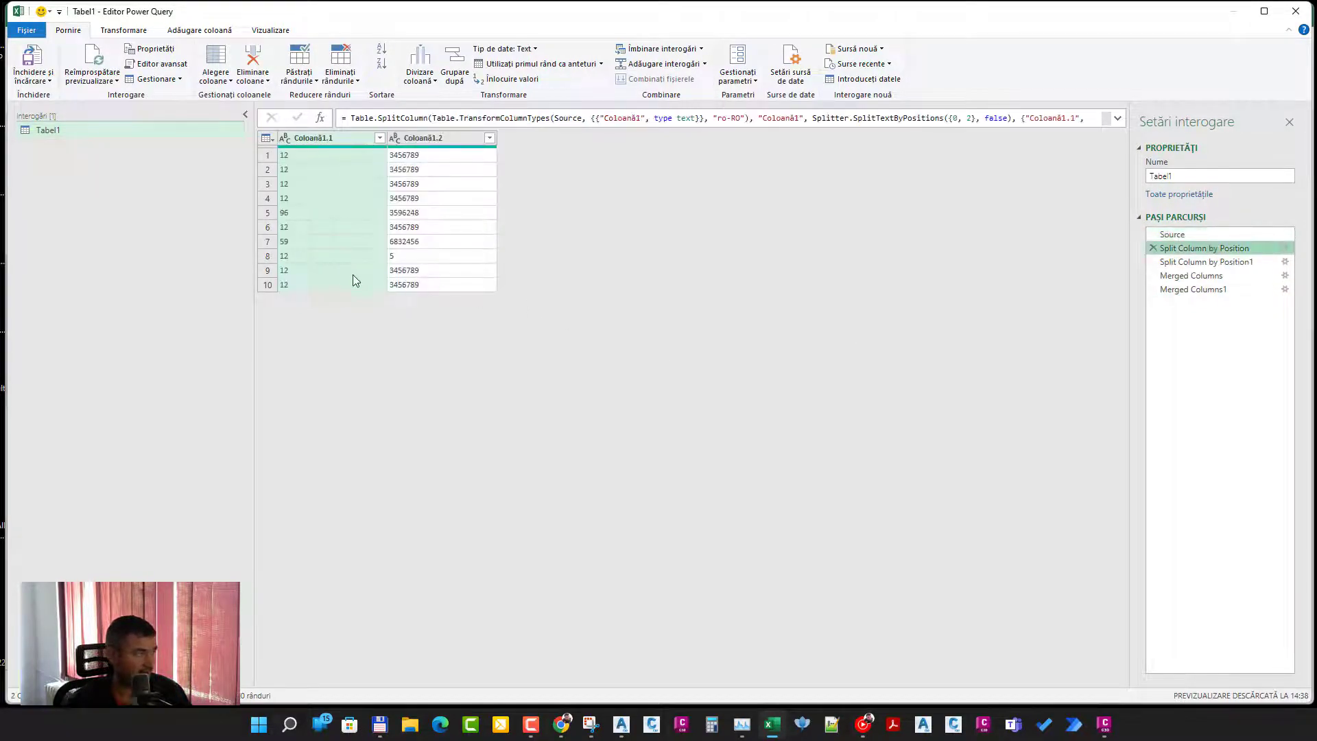
click(422, 257)
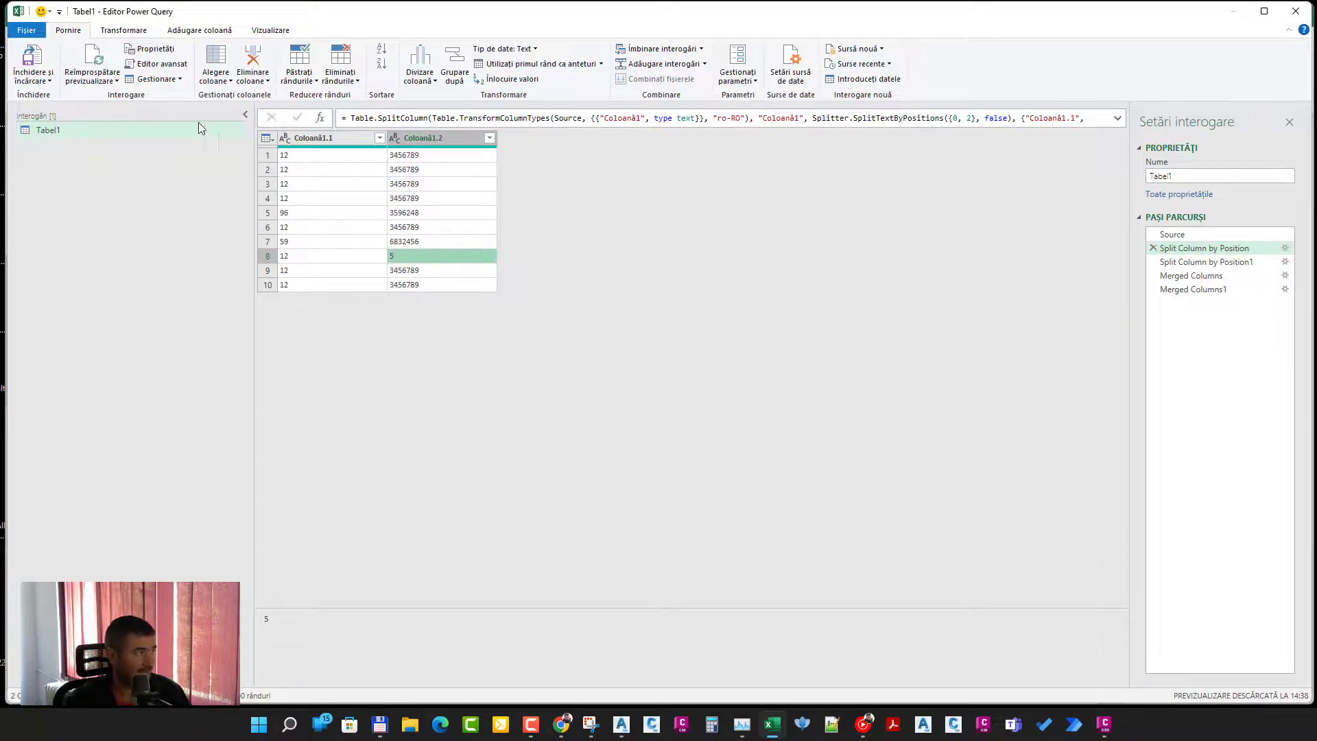
click(32, 62)
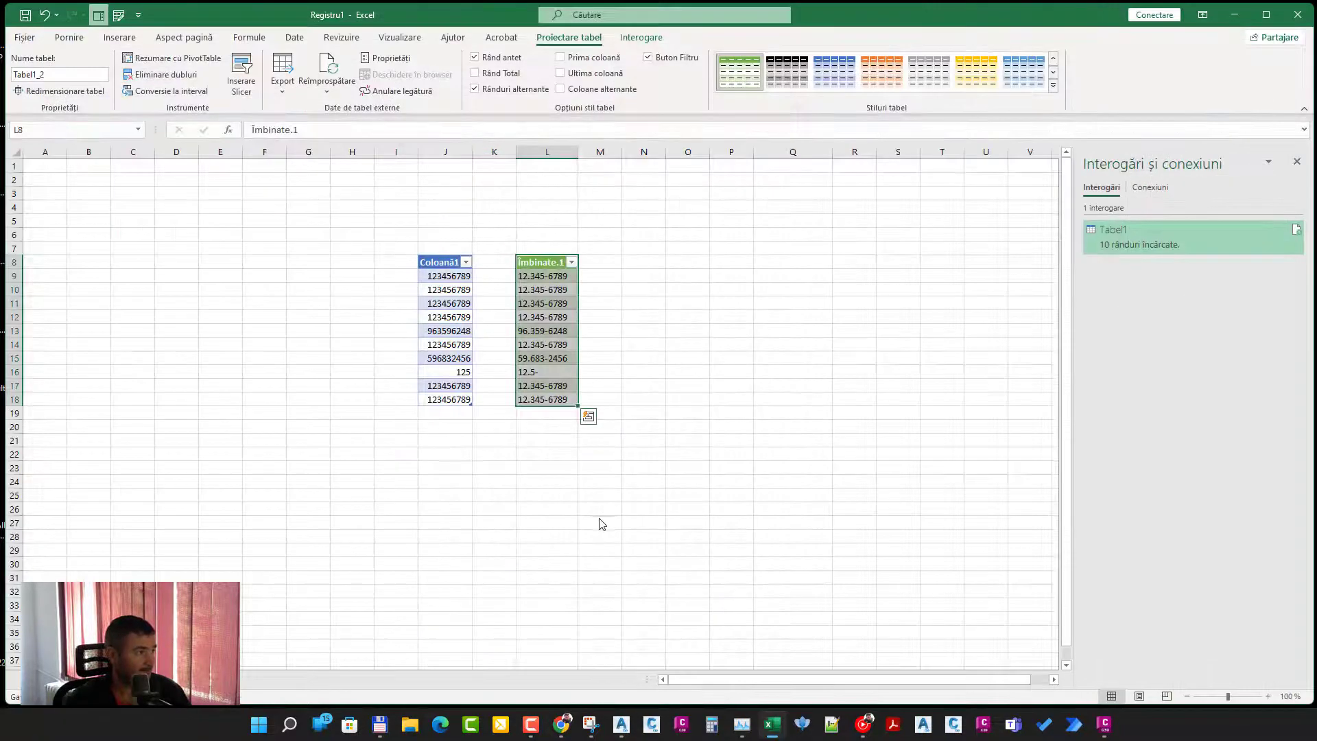
Compare J17 with L12, then add 12.568-89 as a new entry in J19.
click(454, 386)
click(542, 317)
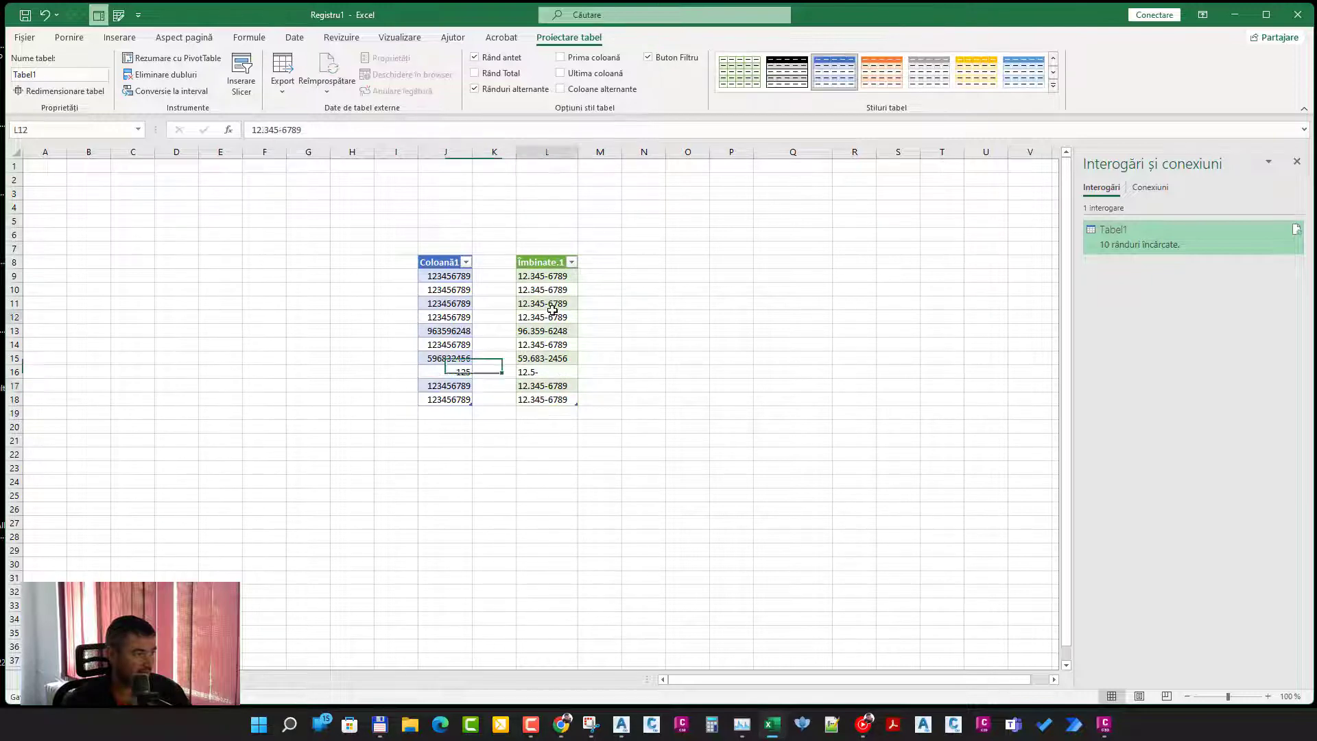
click(449, 385)
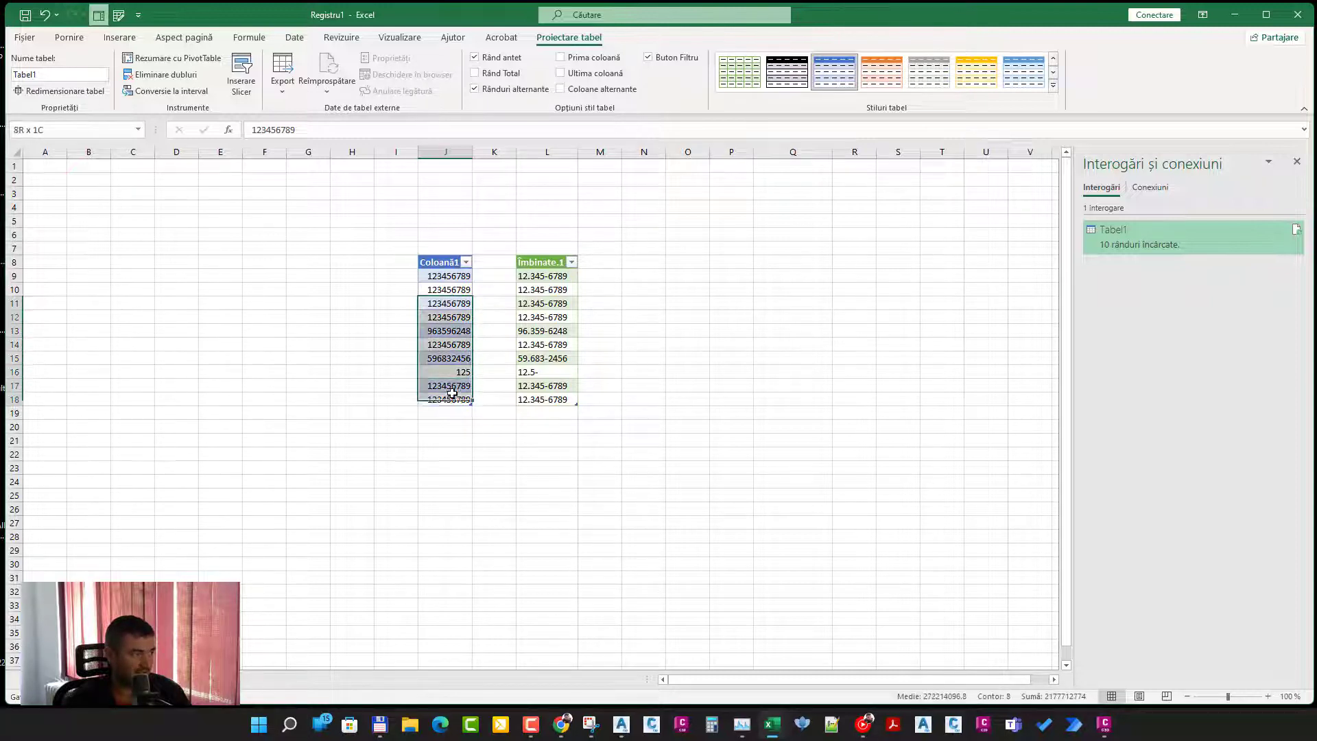
click(444, 410)
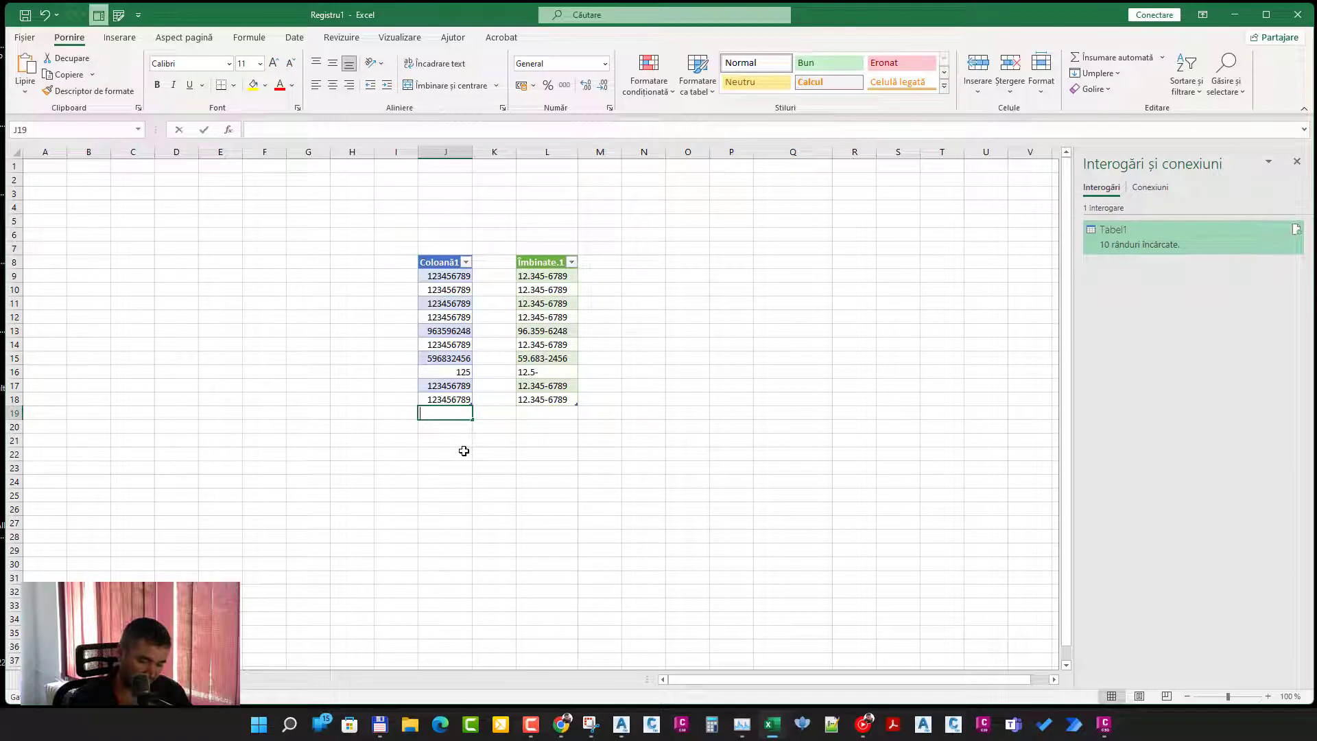
text(12.568-8)
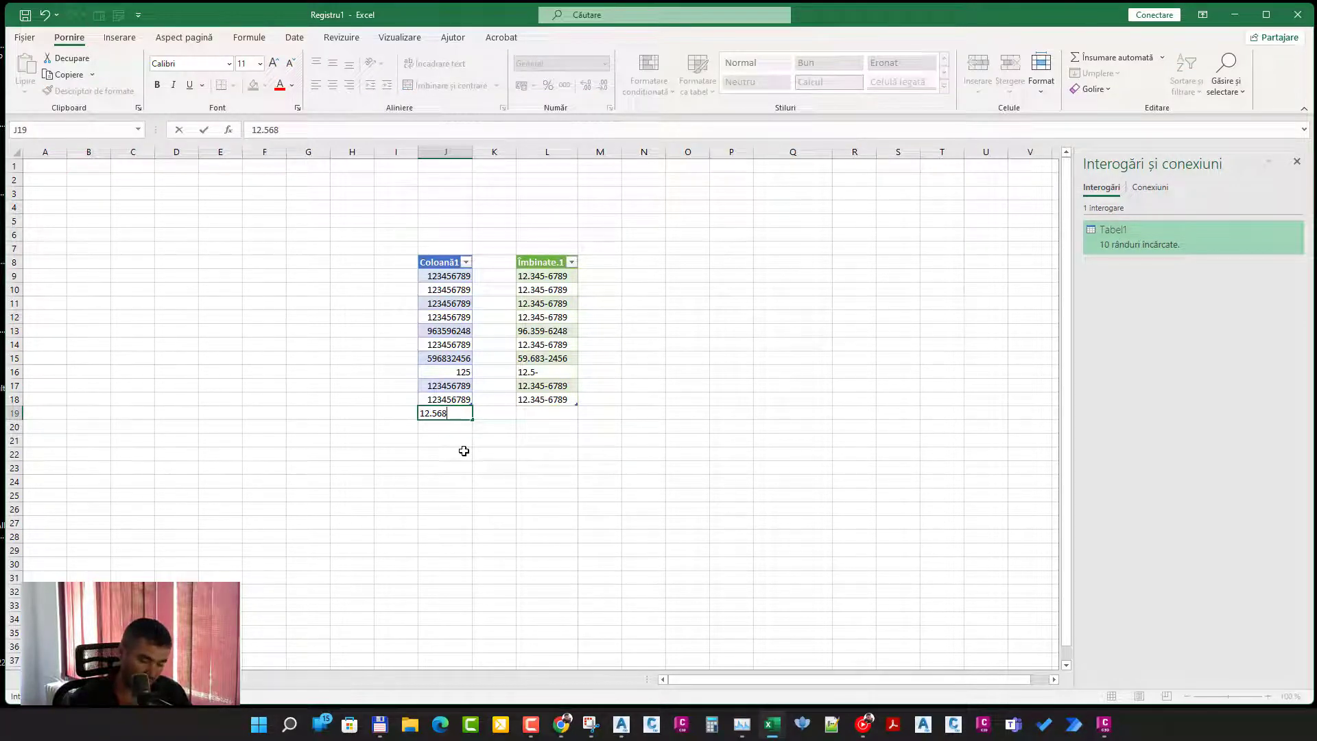
text(9)
key(Return)
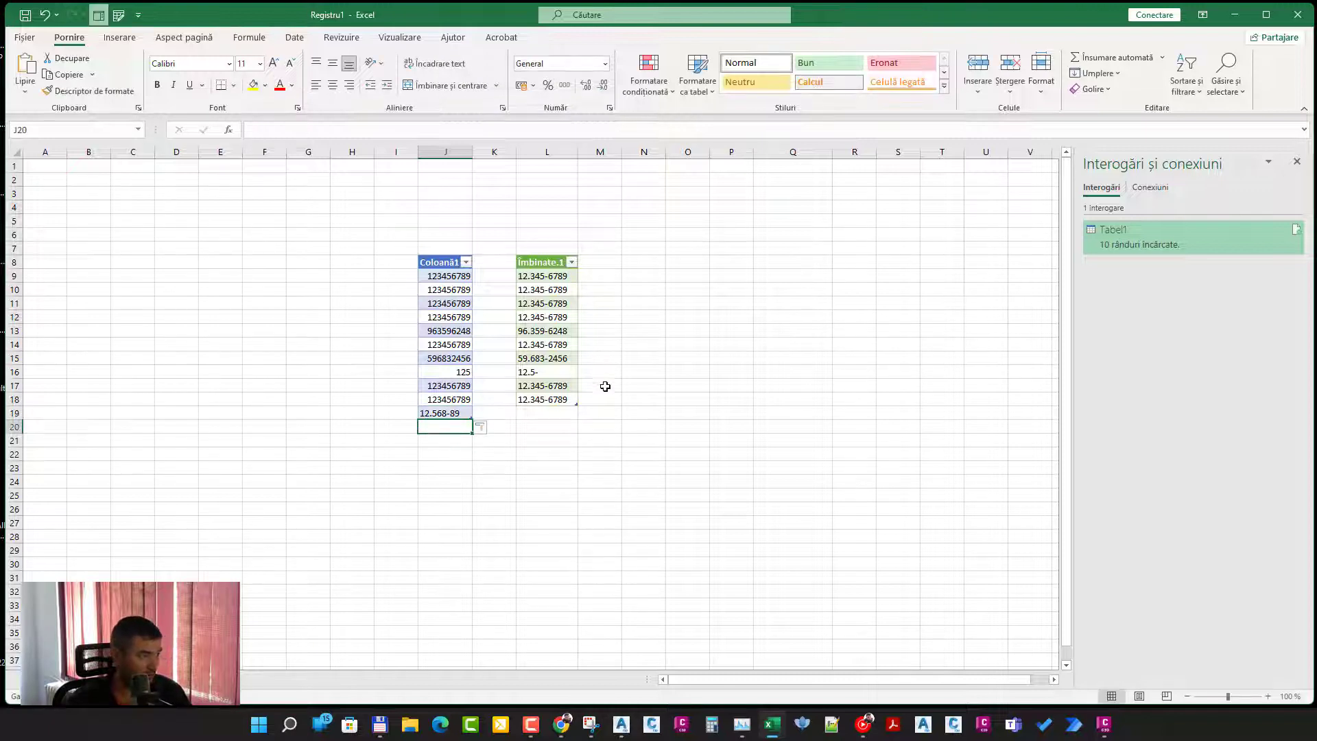
Refresh the output table so 11 rows load, checking L19 and L15.
right_click(558, 343)
click(632, 433)
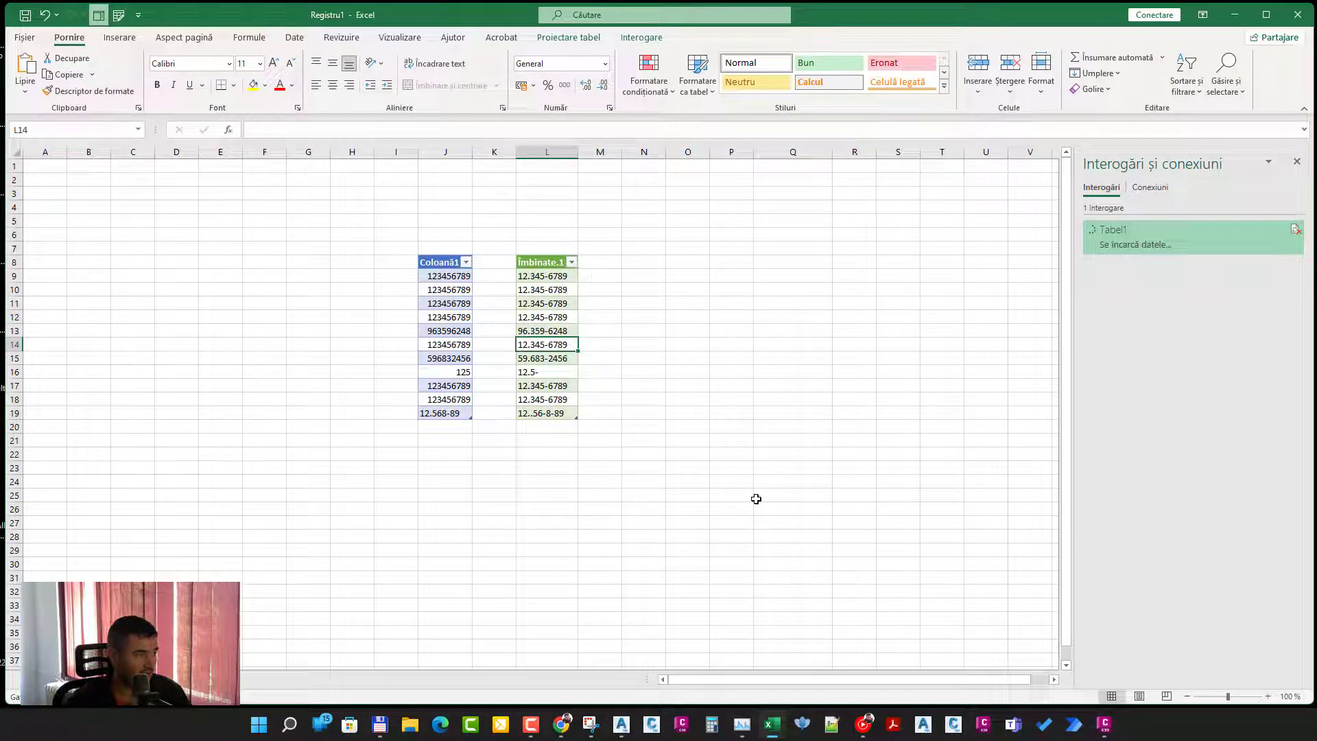
click(538, 412)
click(546, 356)
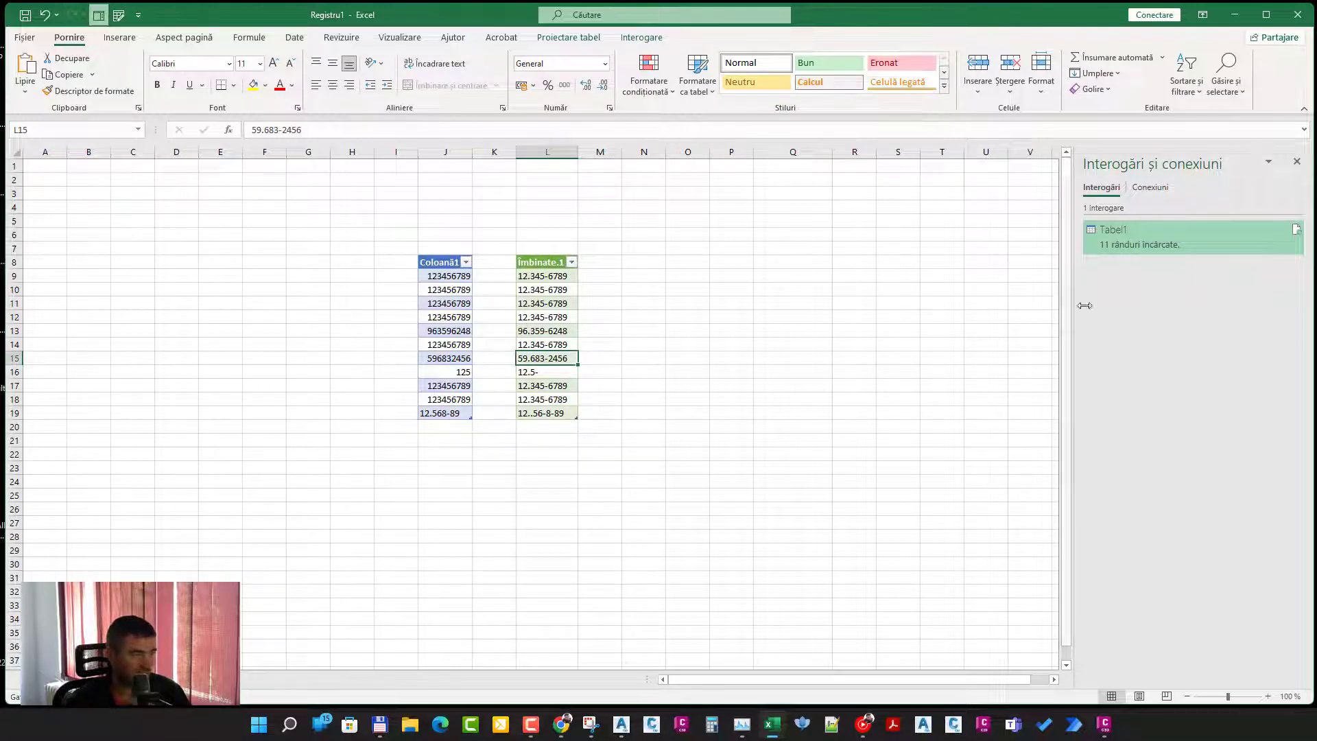
double_click(1170, 240)
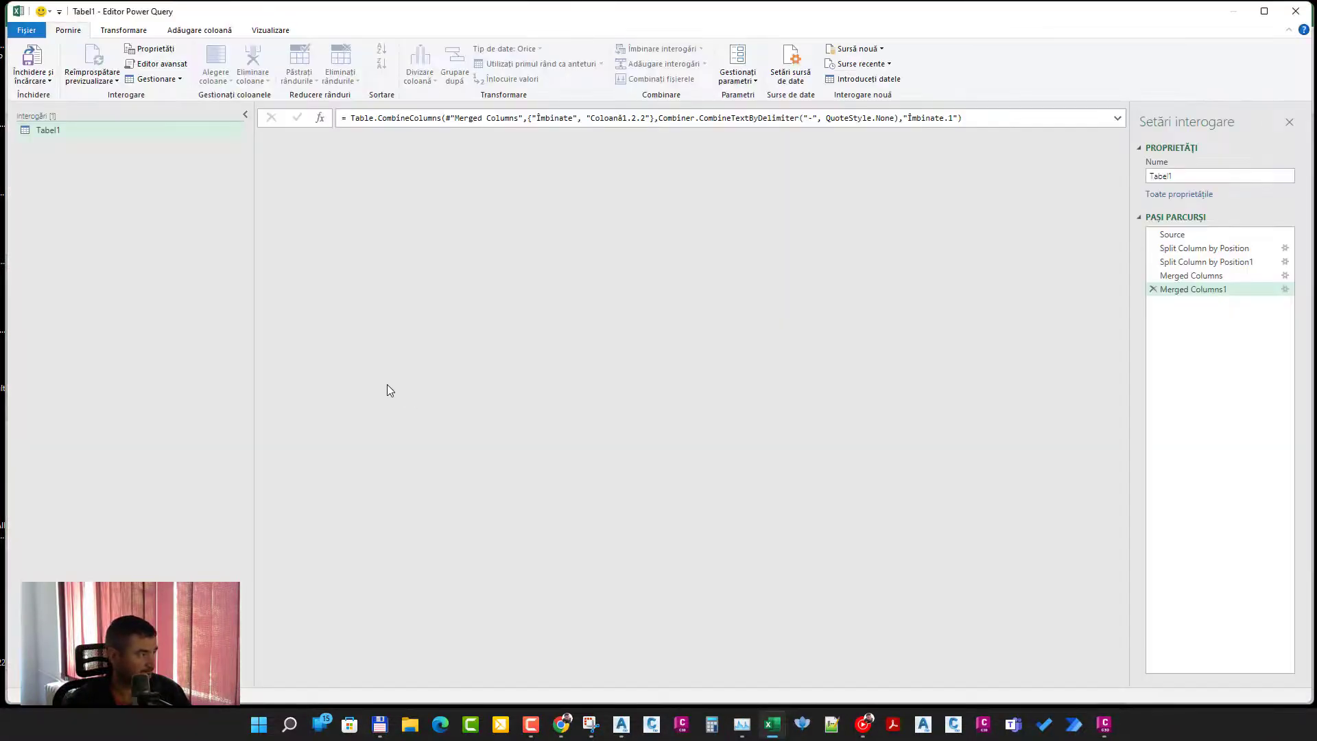
Insert a Replaced Value step on Coloană1 right after Source.
click(1207, 235)
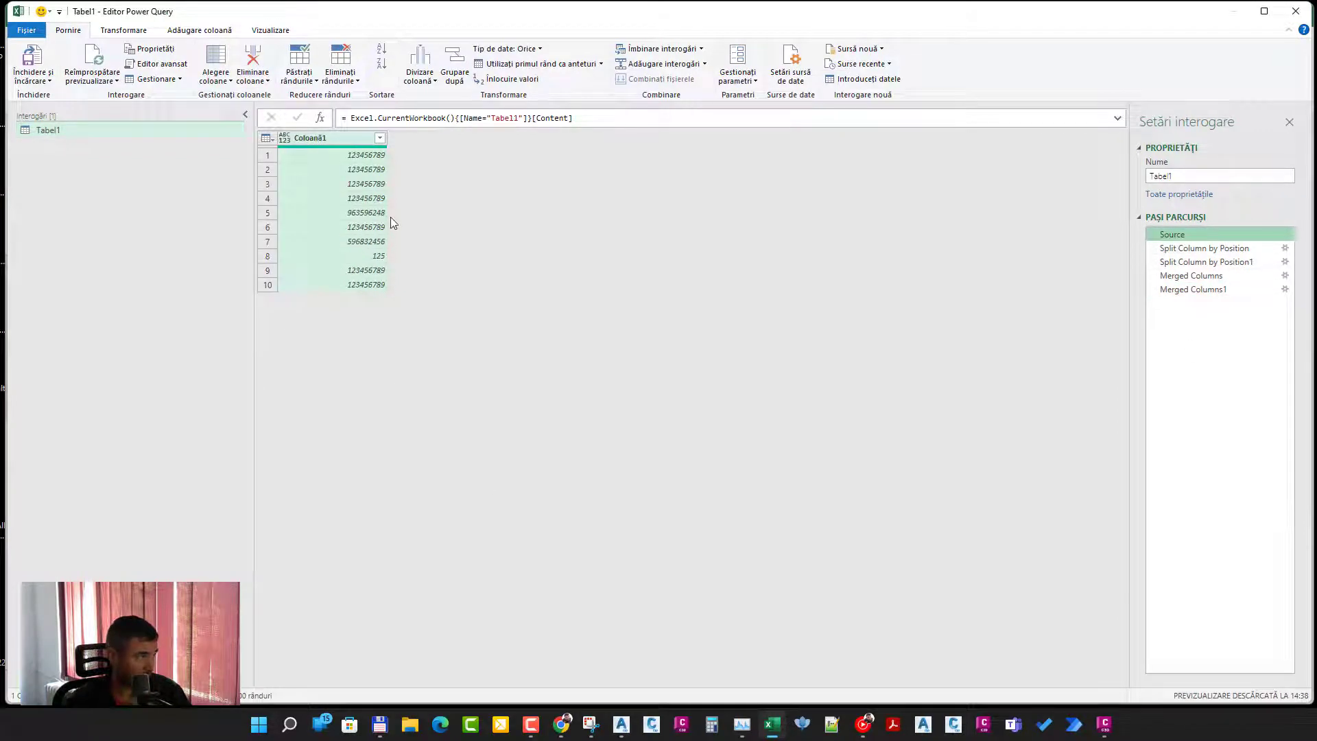
click(92, 63)
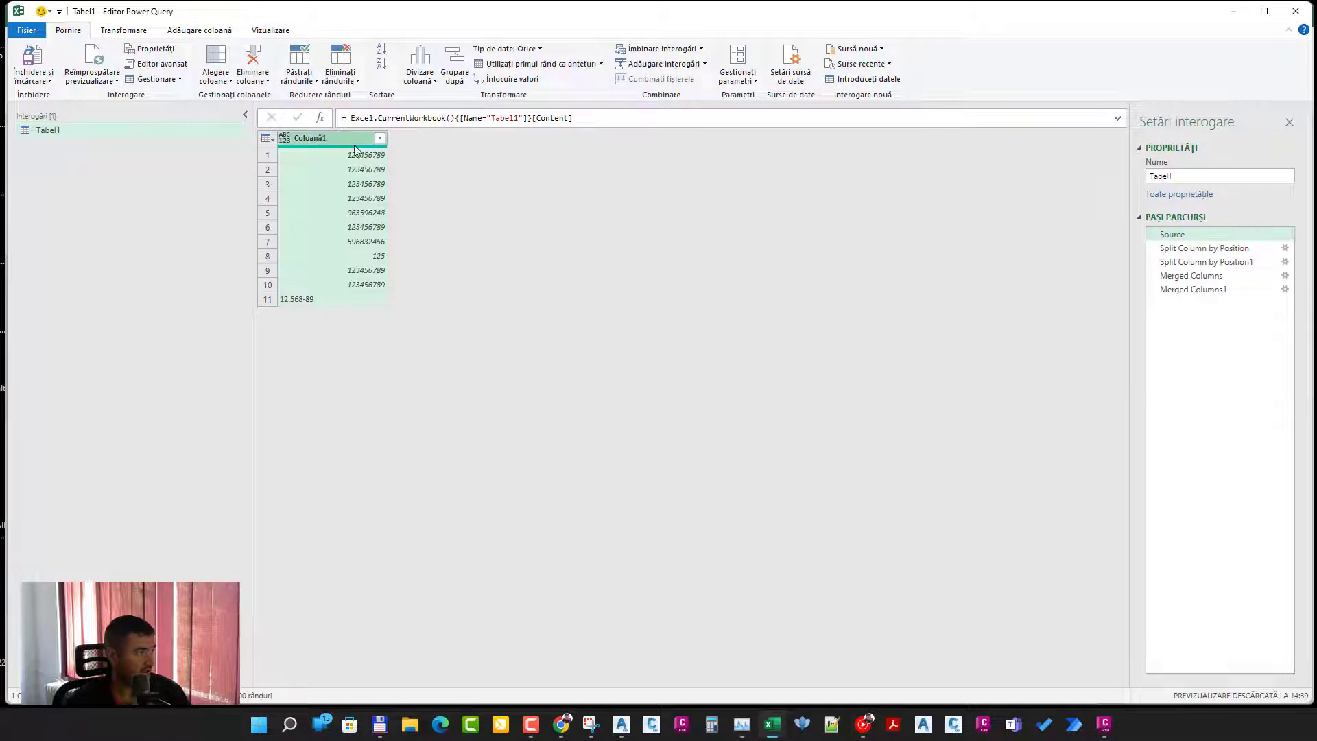
click(511, 79)
click(736, 388)
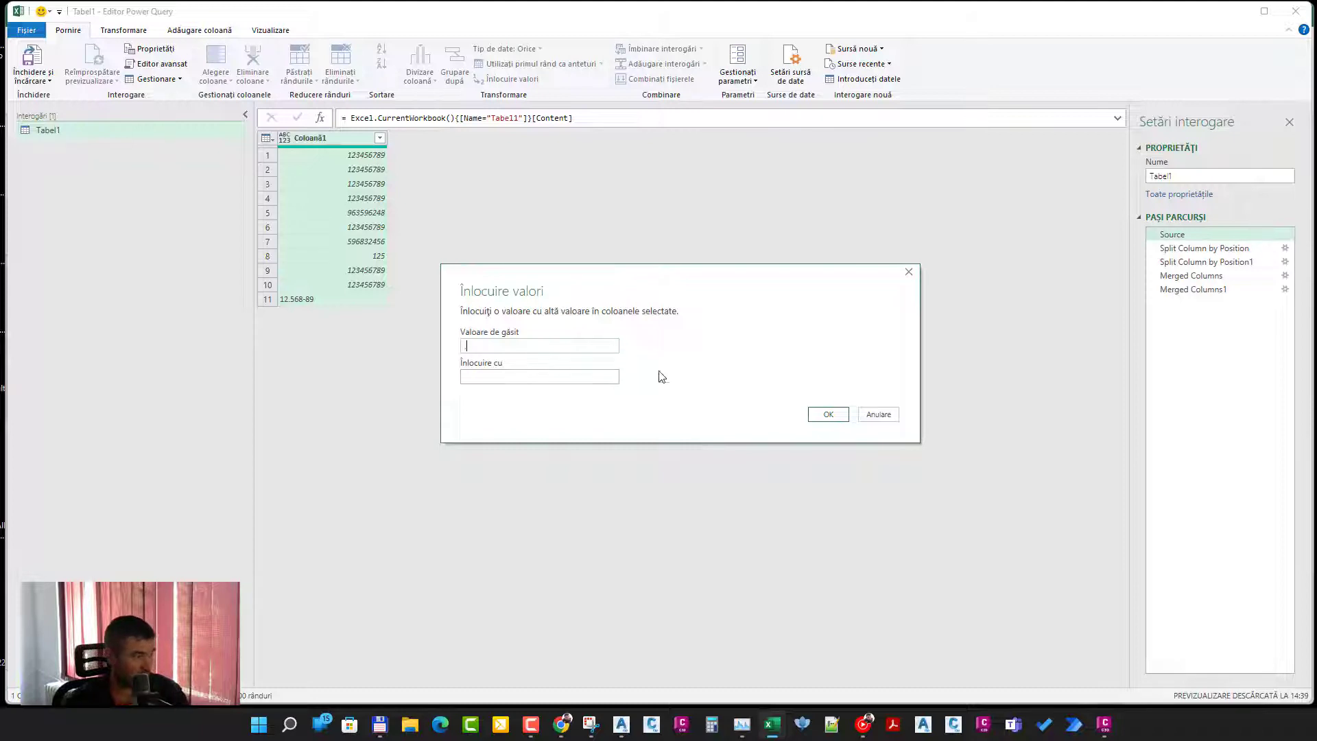
click(827, 415)
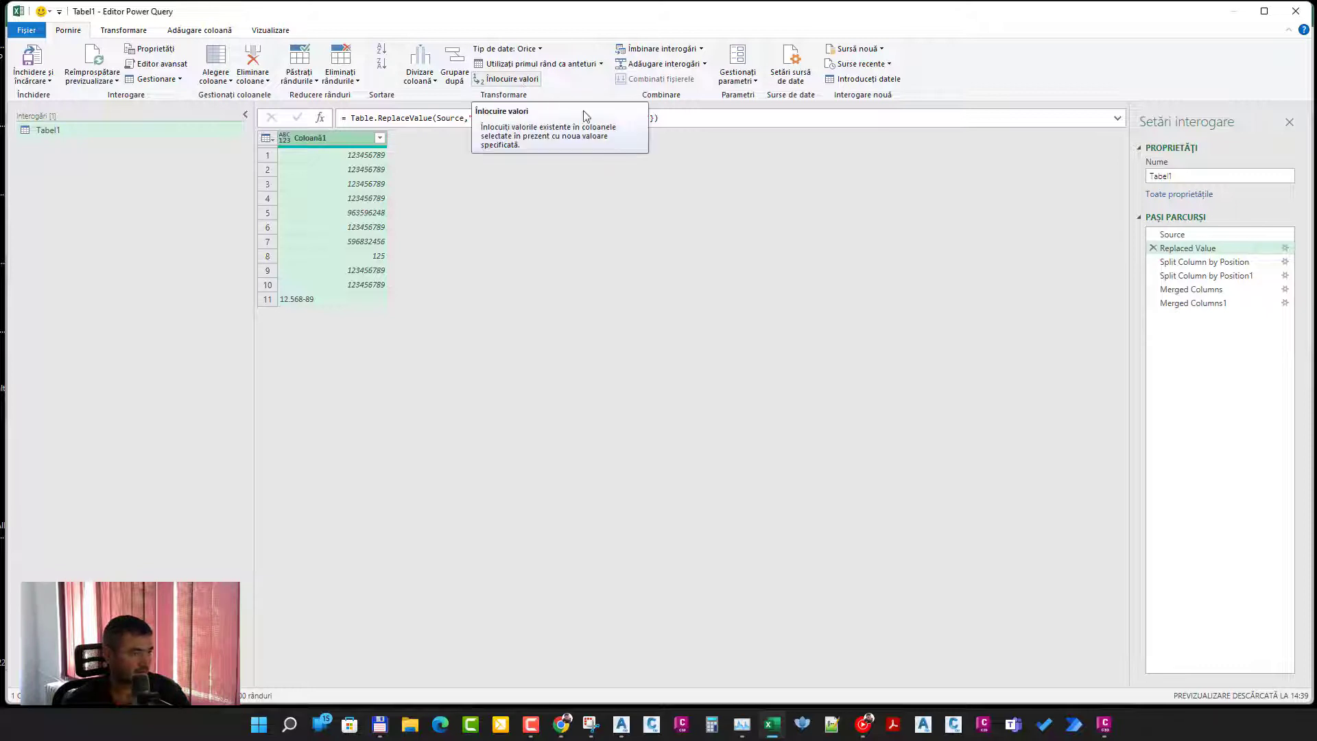
double_click(539, 347)
key(BackSpace)
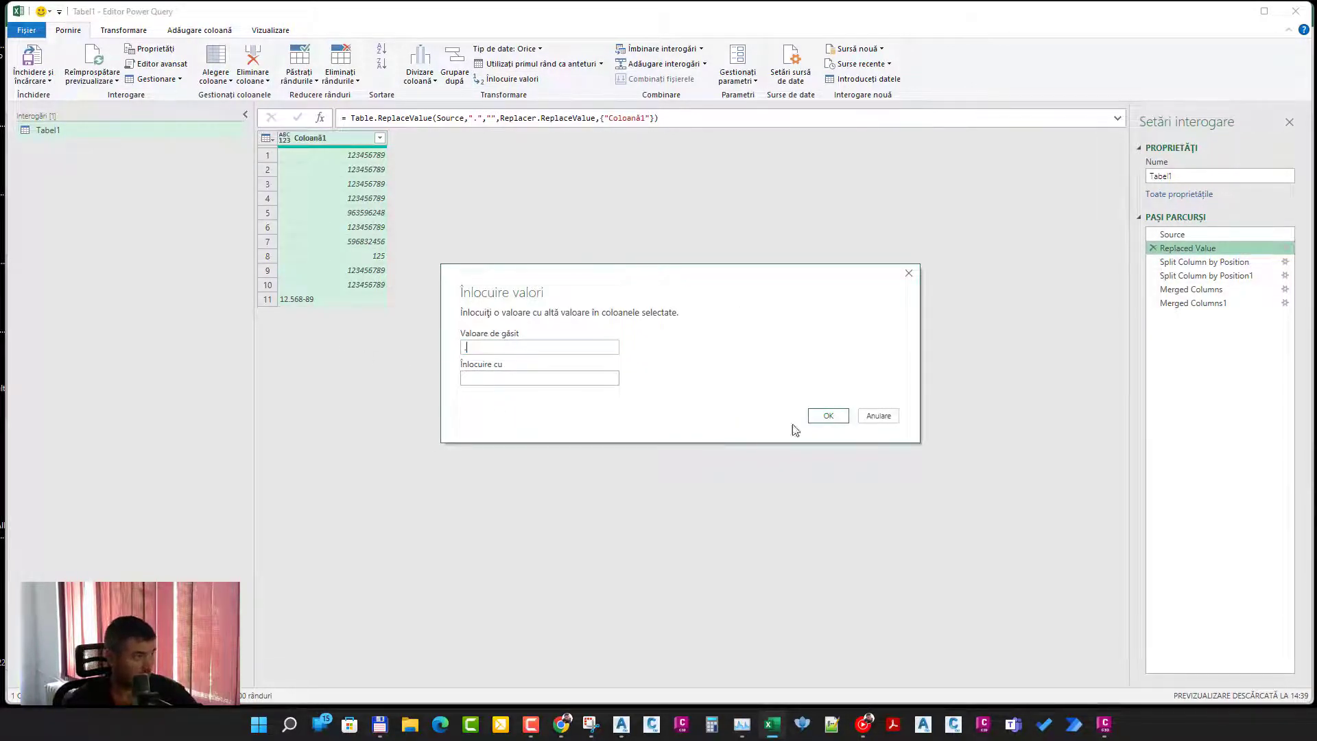
click(833, 417)
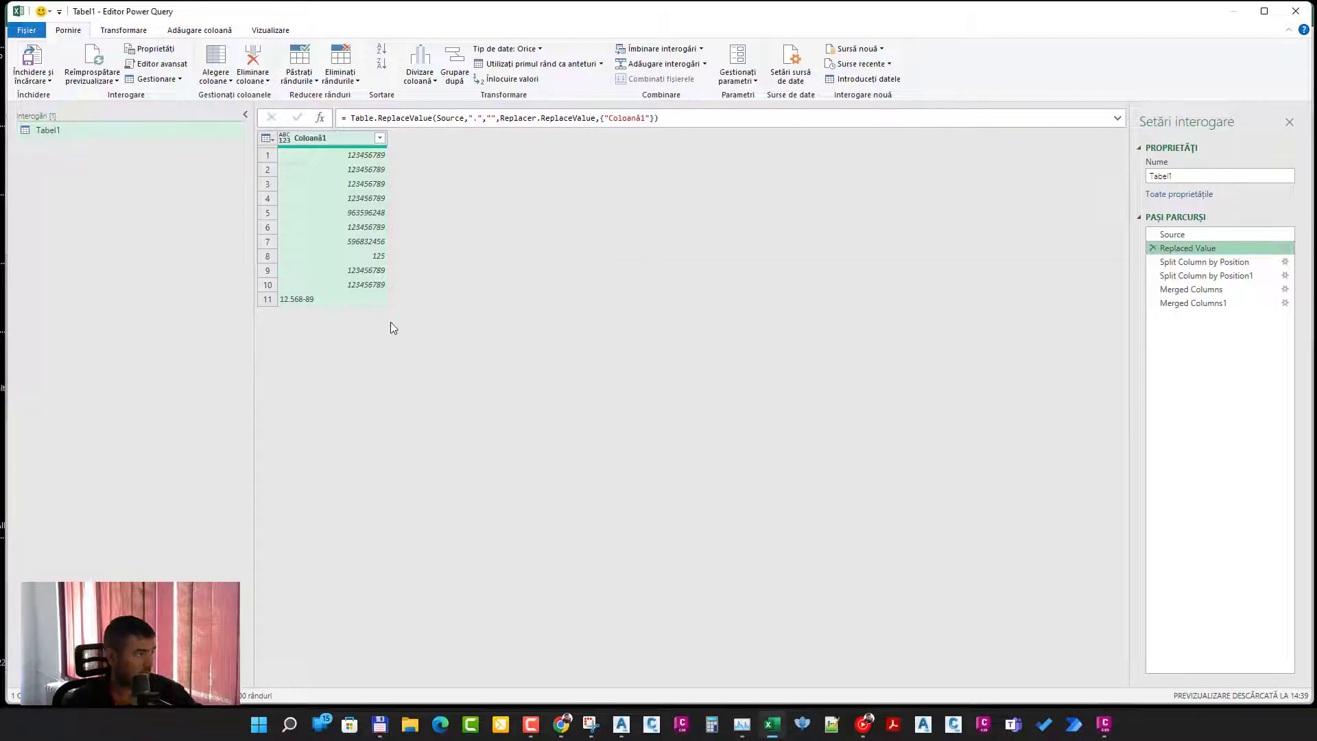
click(299, 302)
click(274, 619)
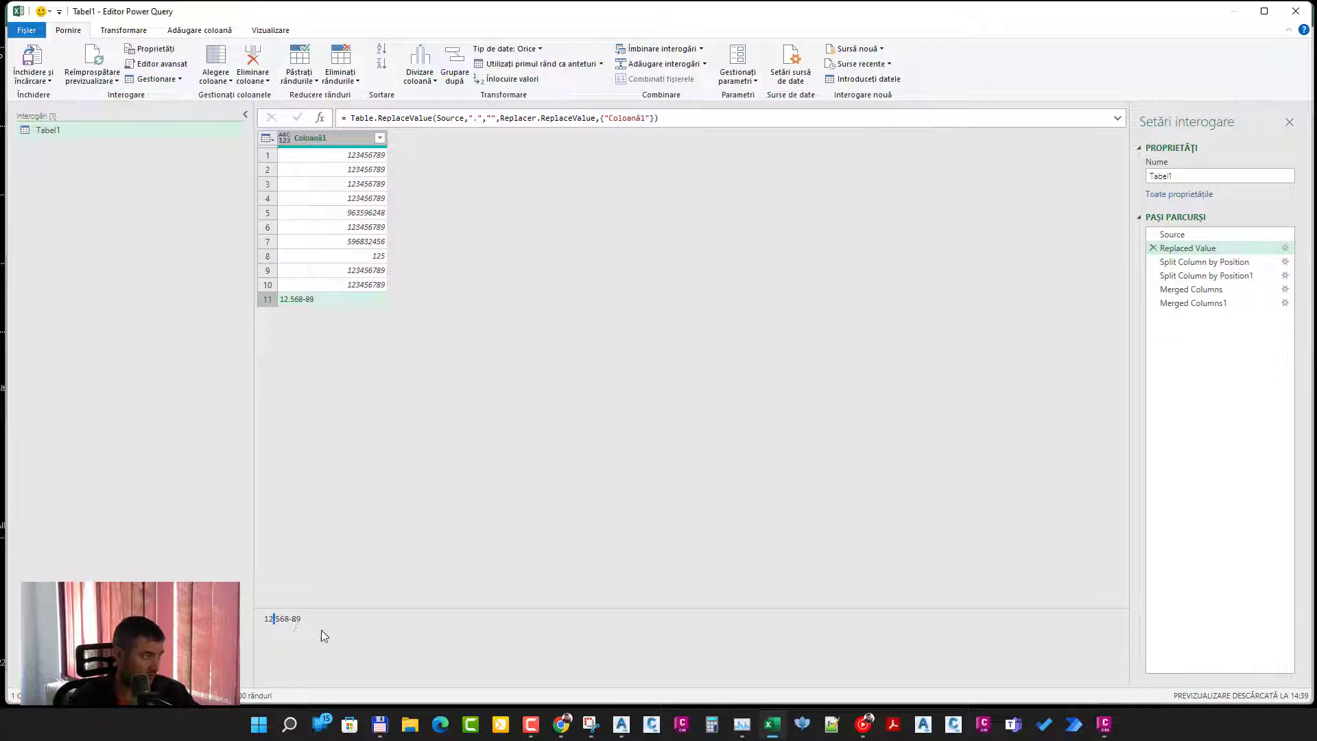
Edit the Replaced Value step to find '-' and replace it with a single space.
click(1282, 248)
click(516, 348)
key(BackSpace)
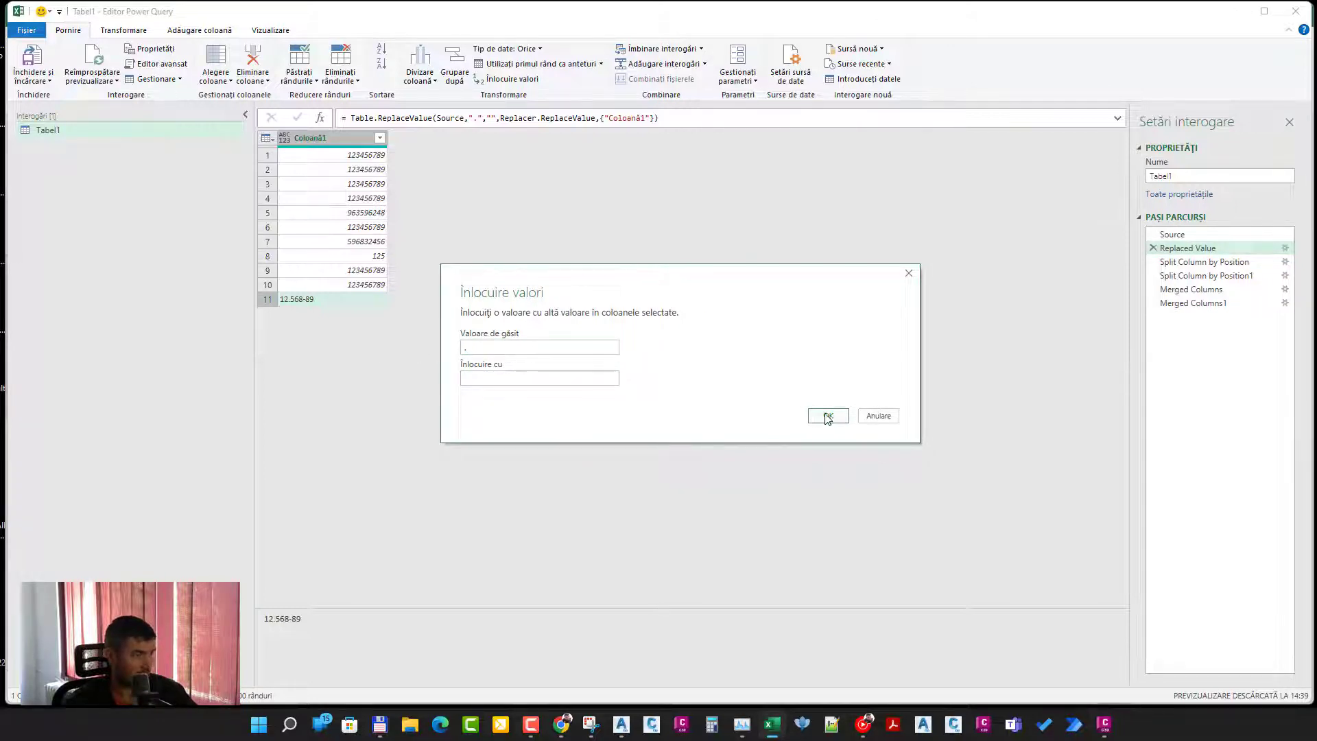
click(827, 416)
click(99, 64)
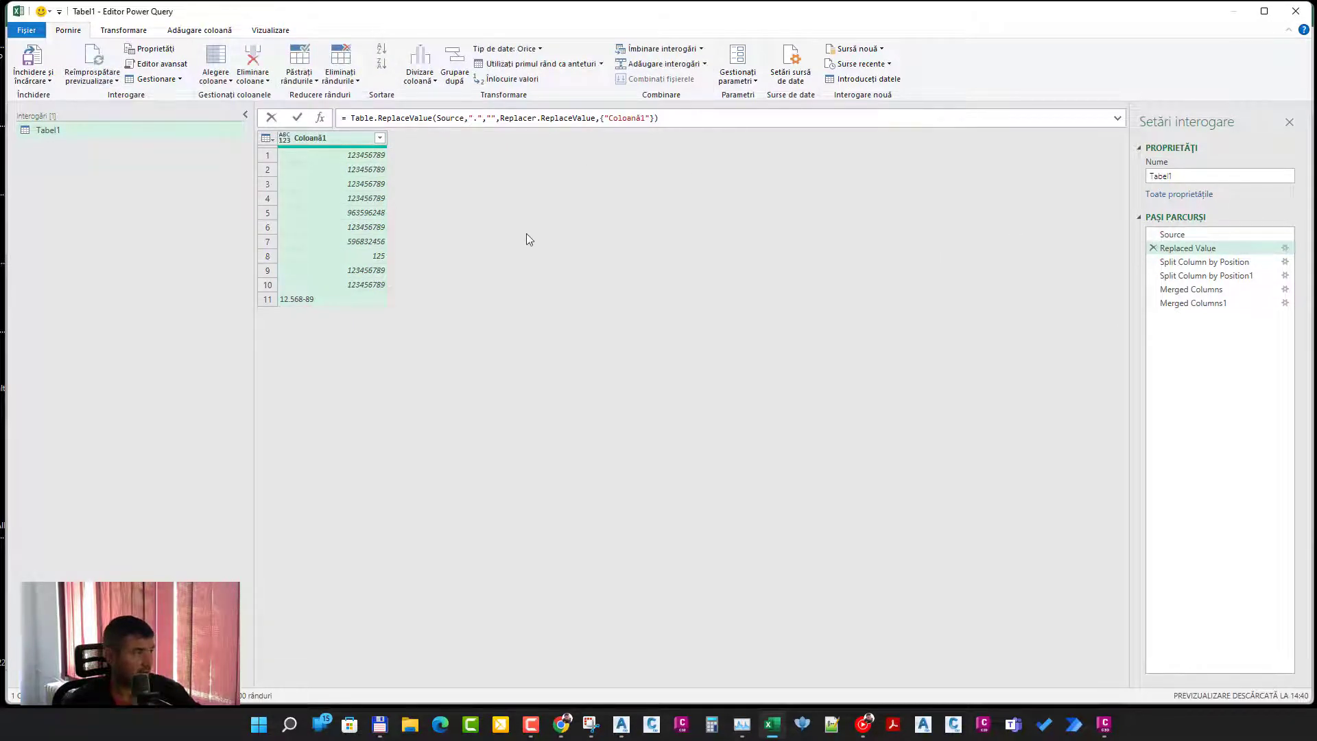
click(492, 117)
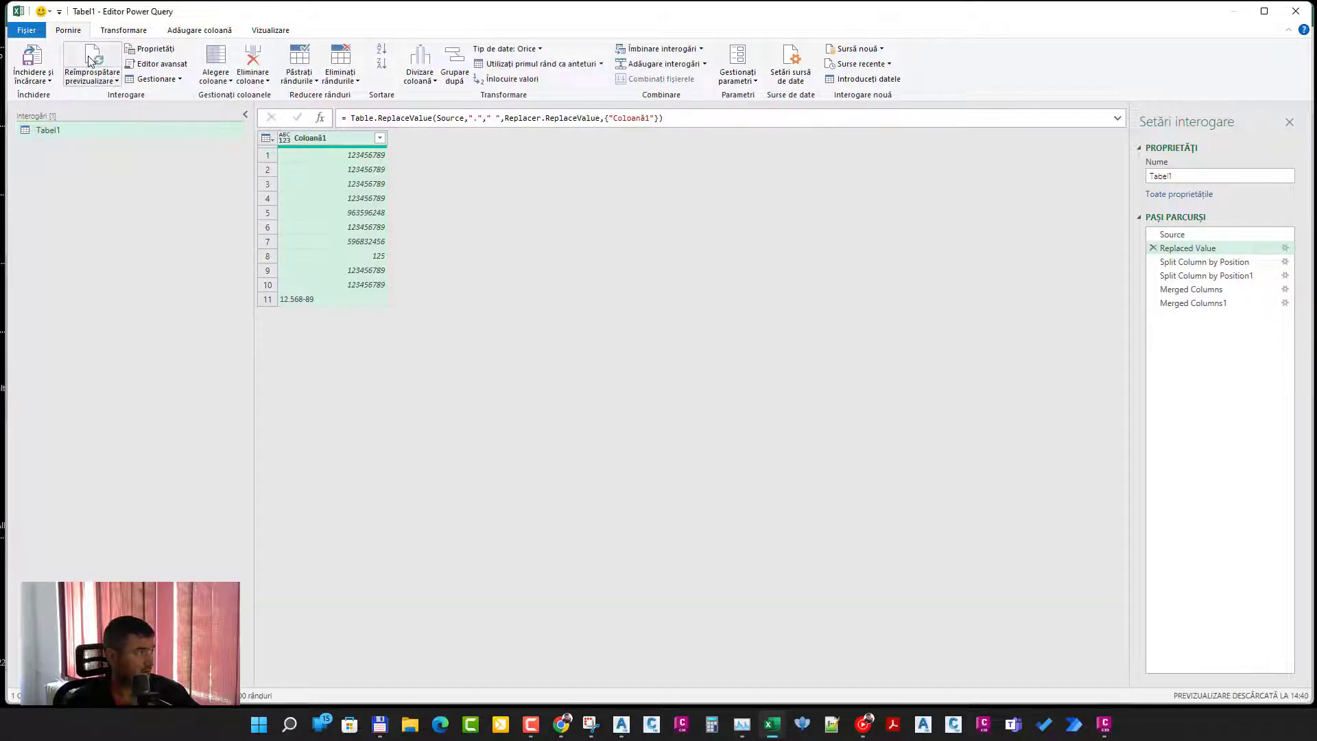
click(1284, 248)
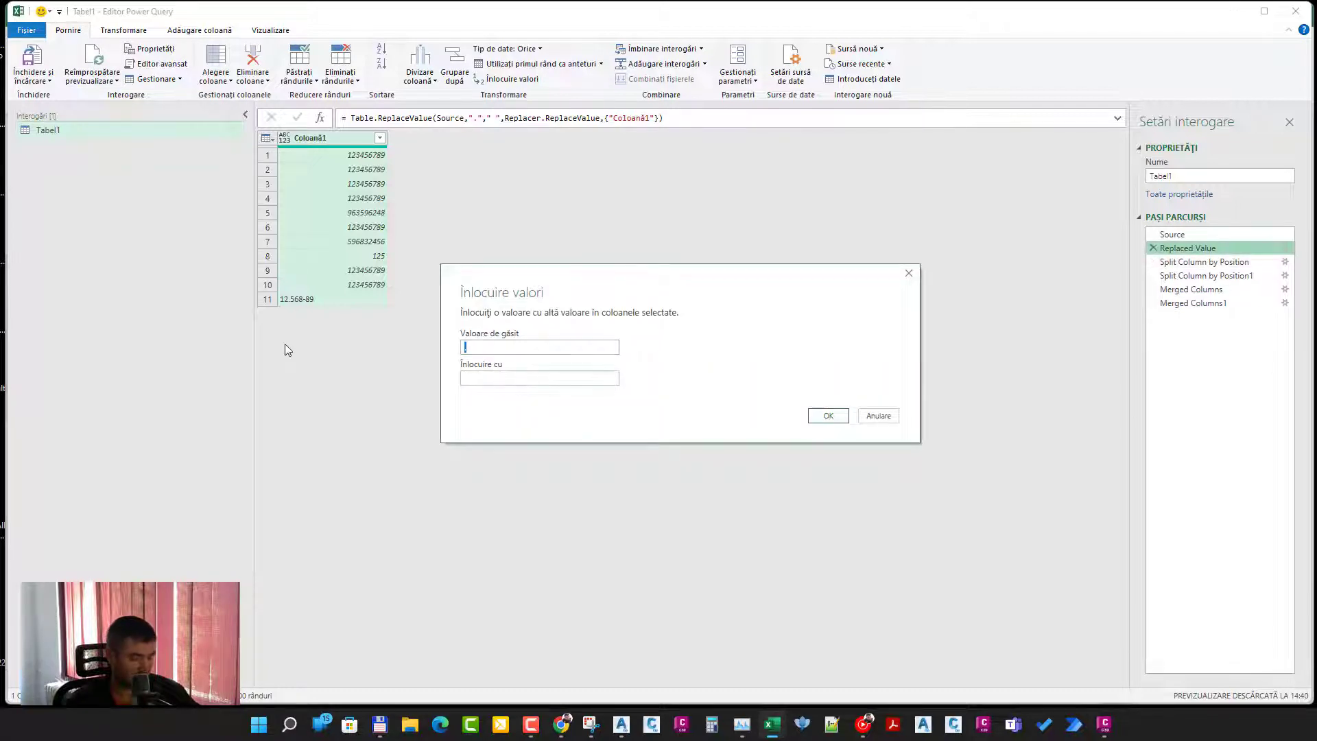
key(BackSpace)
text(-)
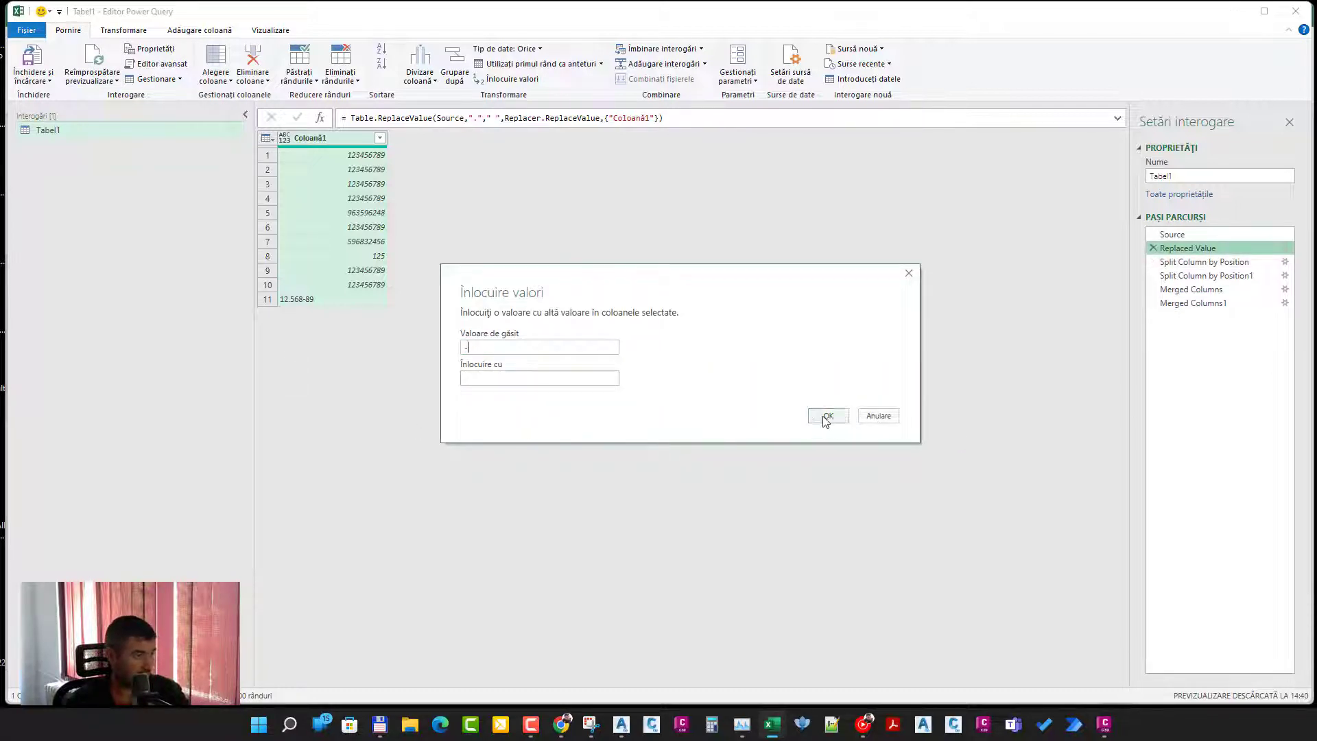
click(826, 416)
click(116, 76)
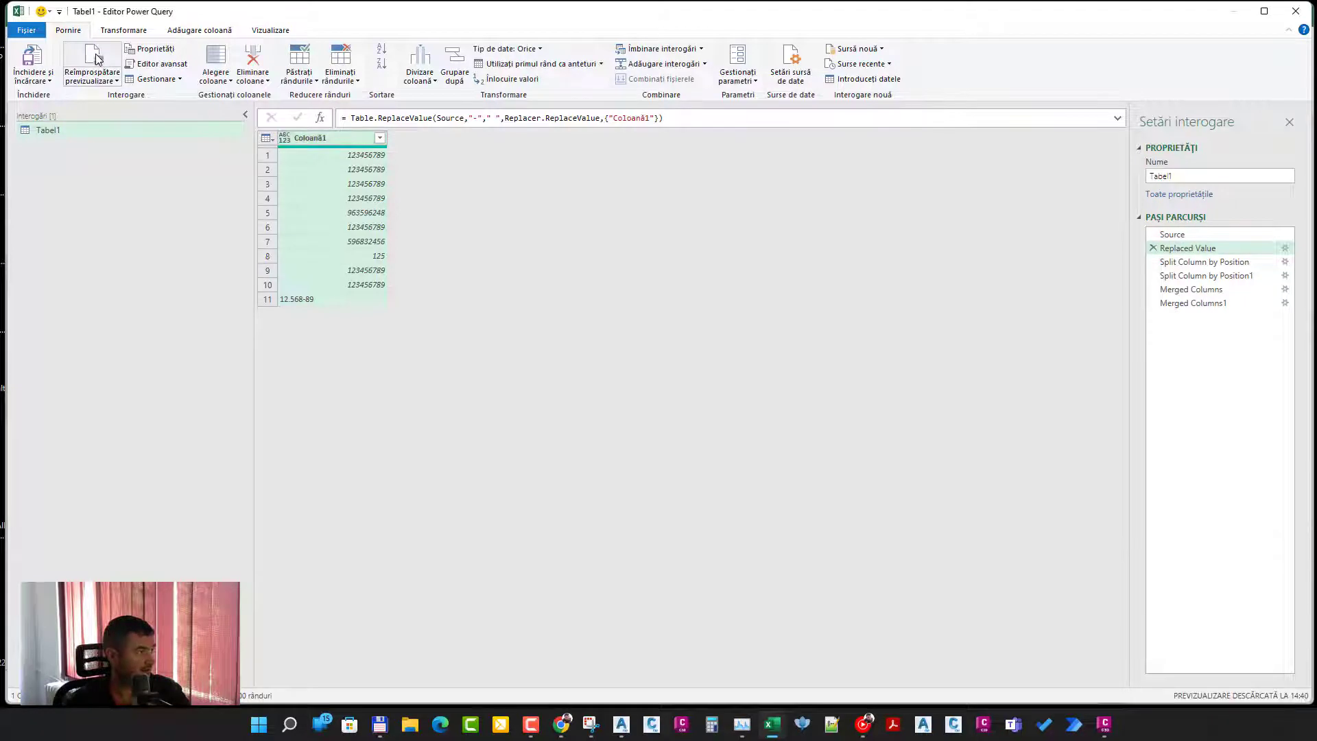
click(342, 302)
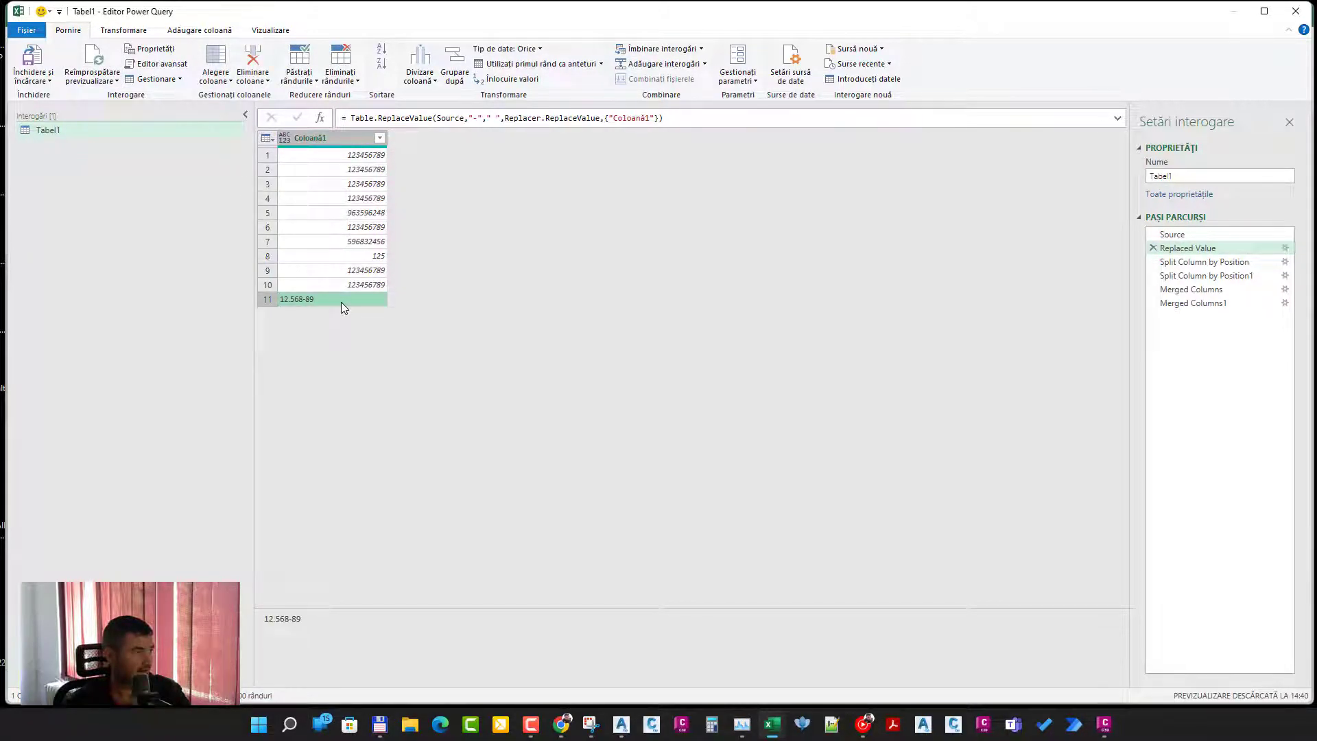
Delete the existing Replaced Value step.
click(1201, 236)
click(1163, 249)
click(1153, 248)
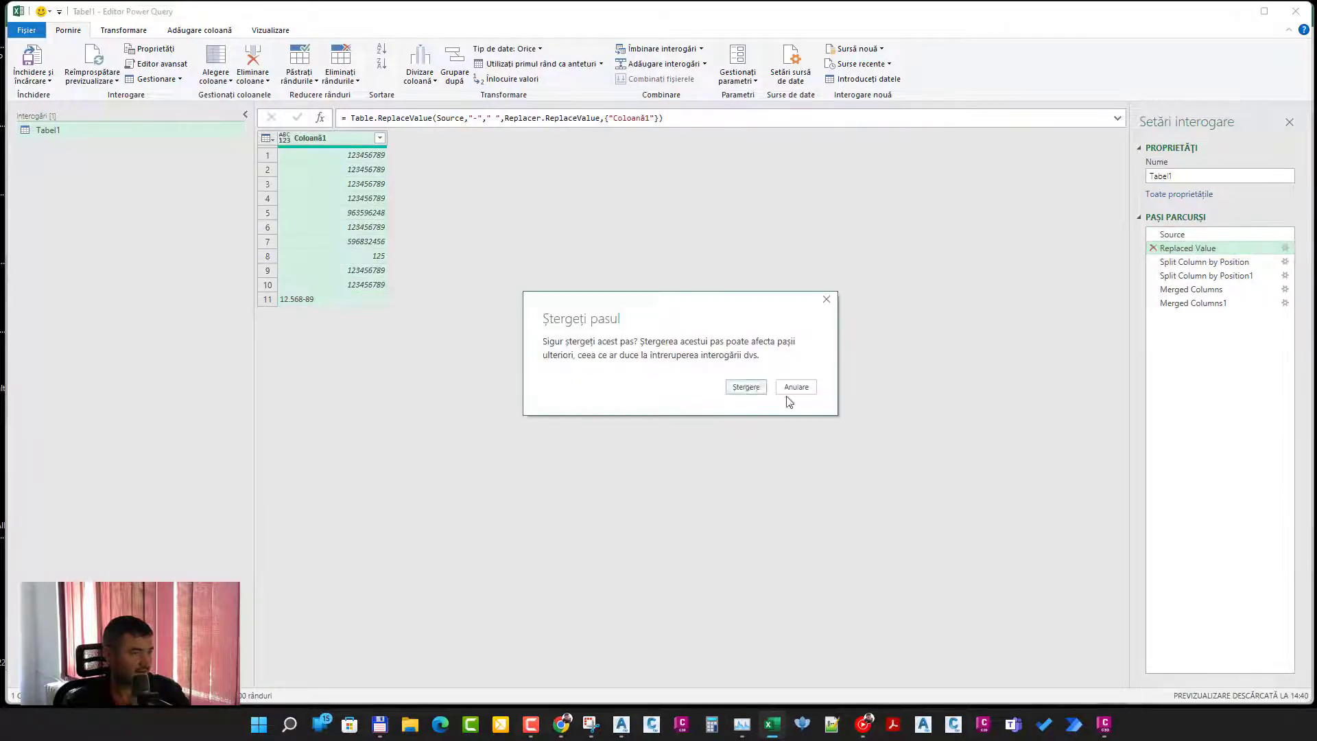
click(746, 388)
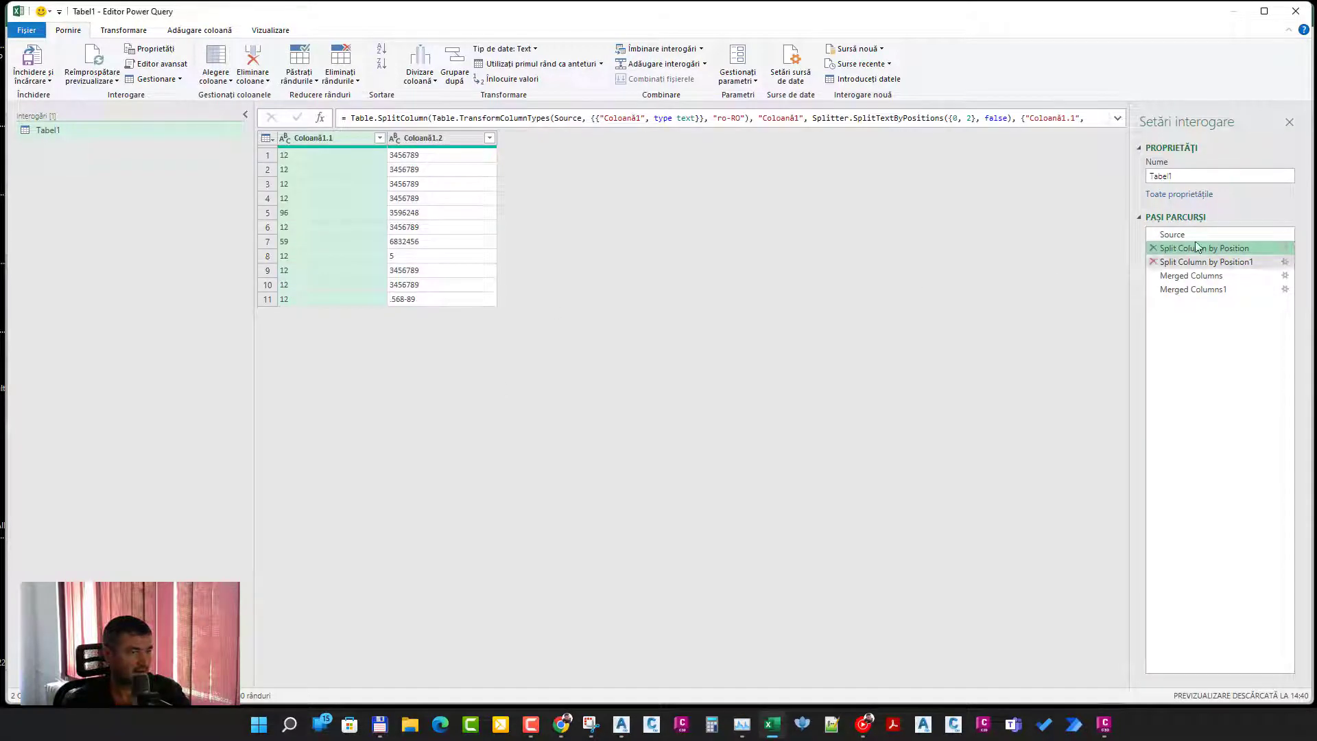
Insert a step after Source replacing '.' with nothing in Coloană1, then close and load.
click(1197, 236)
click(323, 302)
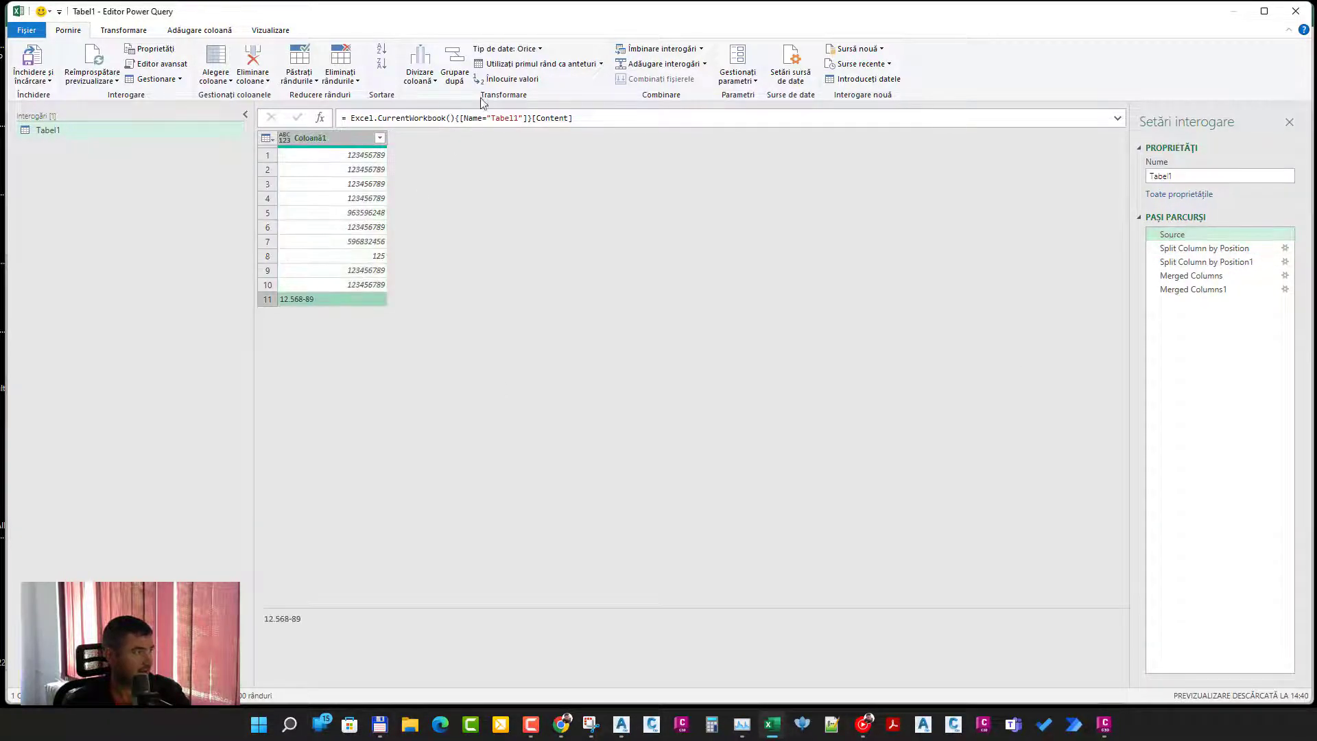
click(509, 78)
click(734, 385)
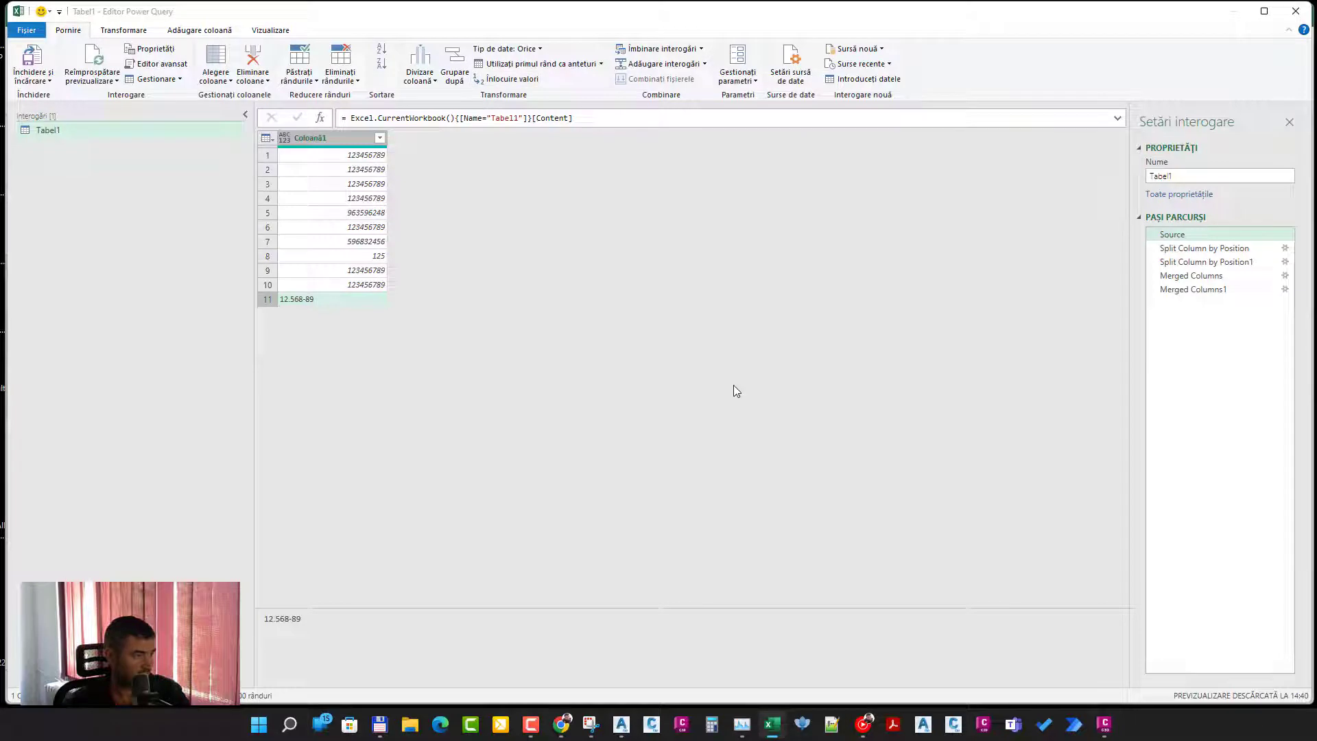
mouse_move(475, 347)
mouse_down()
mouse_move(507, 348)
mouse_move(461, 348)
mouse_up()
key(BackSpace)
key(BackSpace)
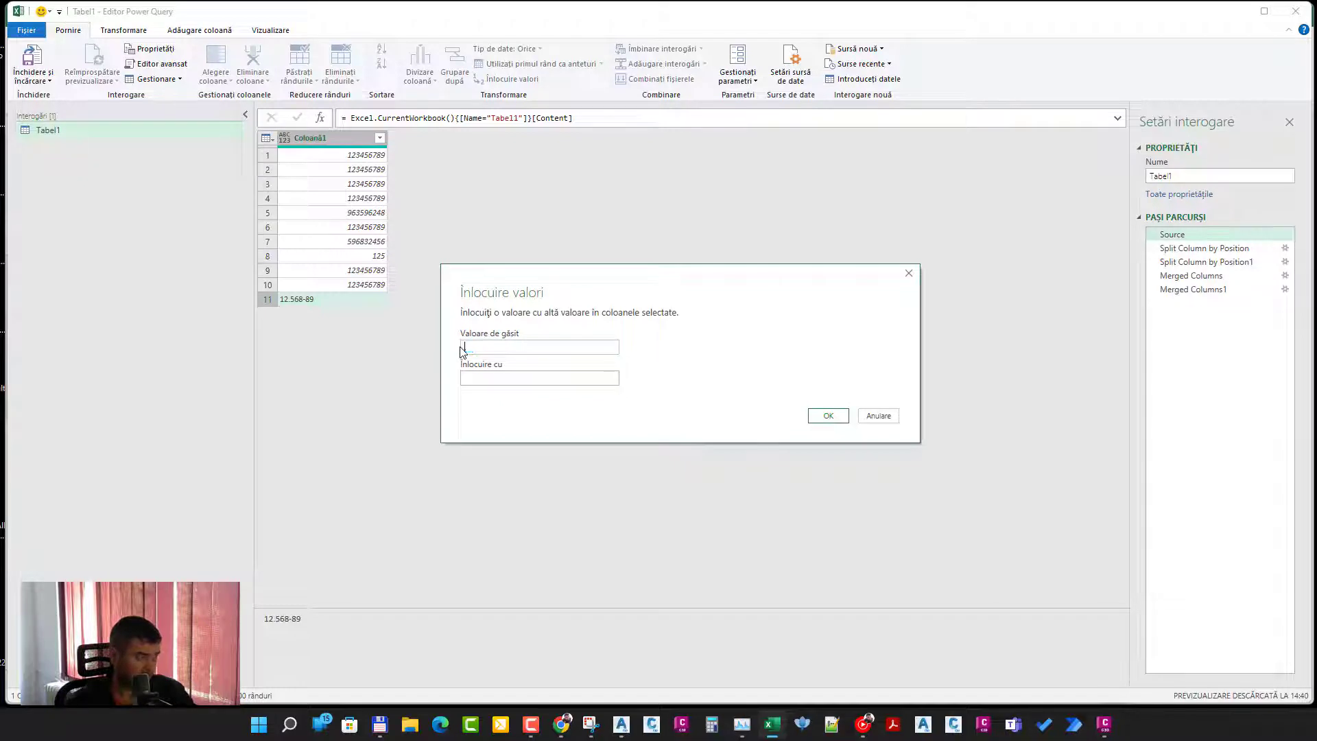
text(.)
click(816, 416)
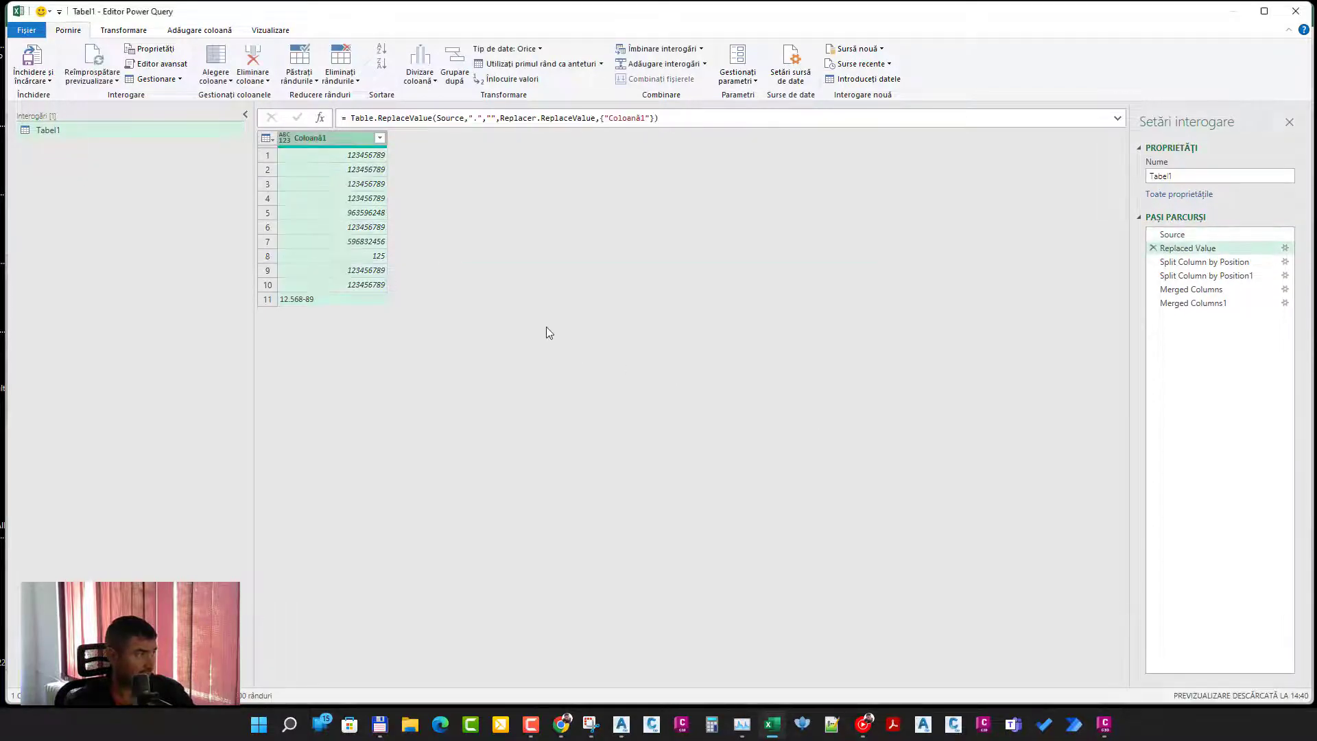
click(96, 55)
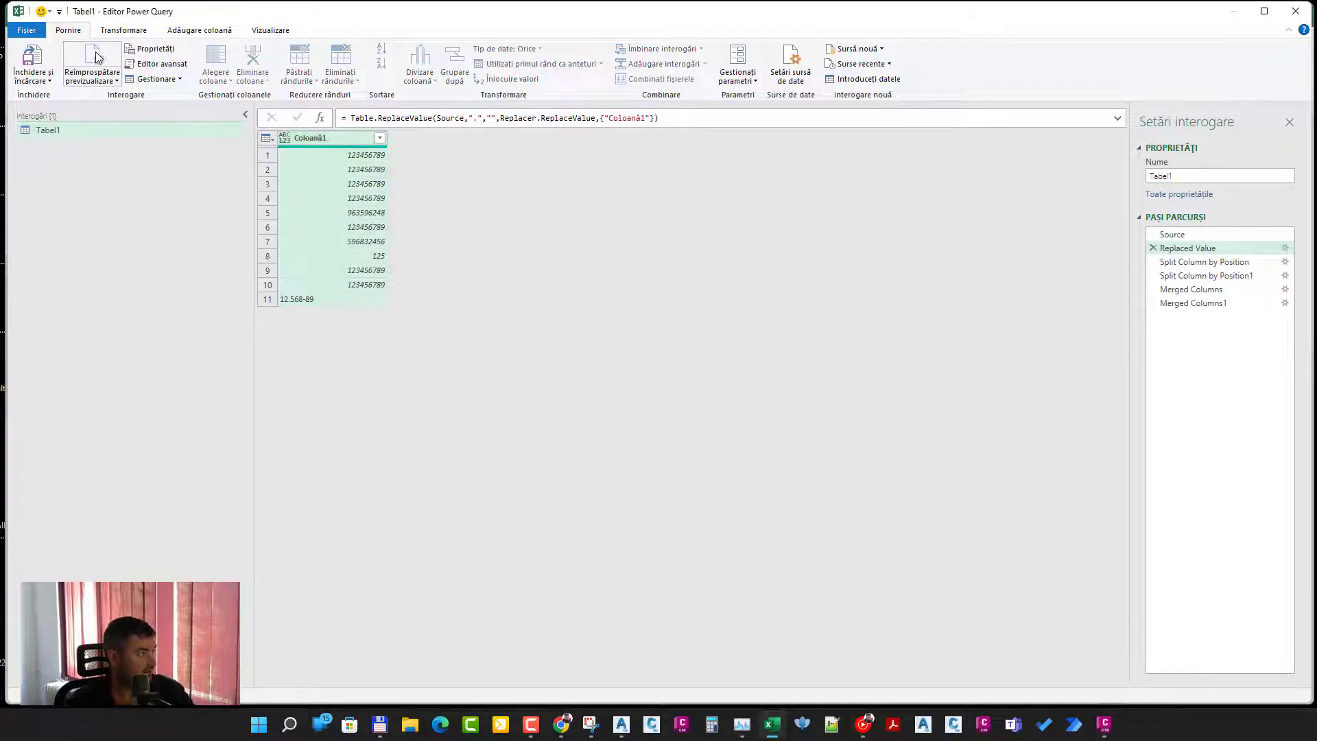
click(32, 62)
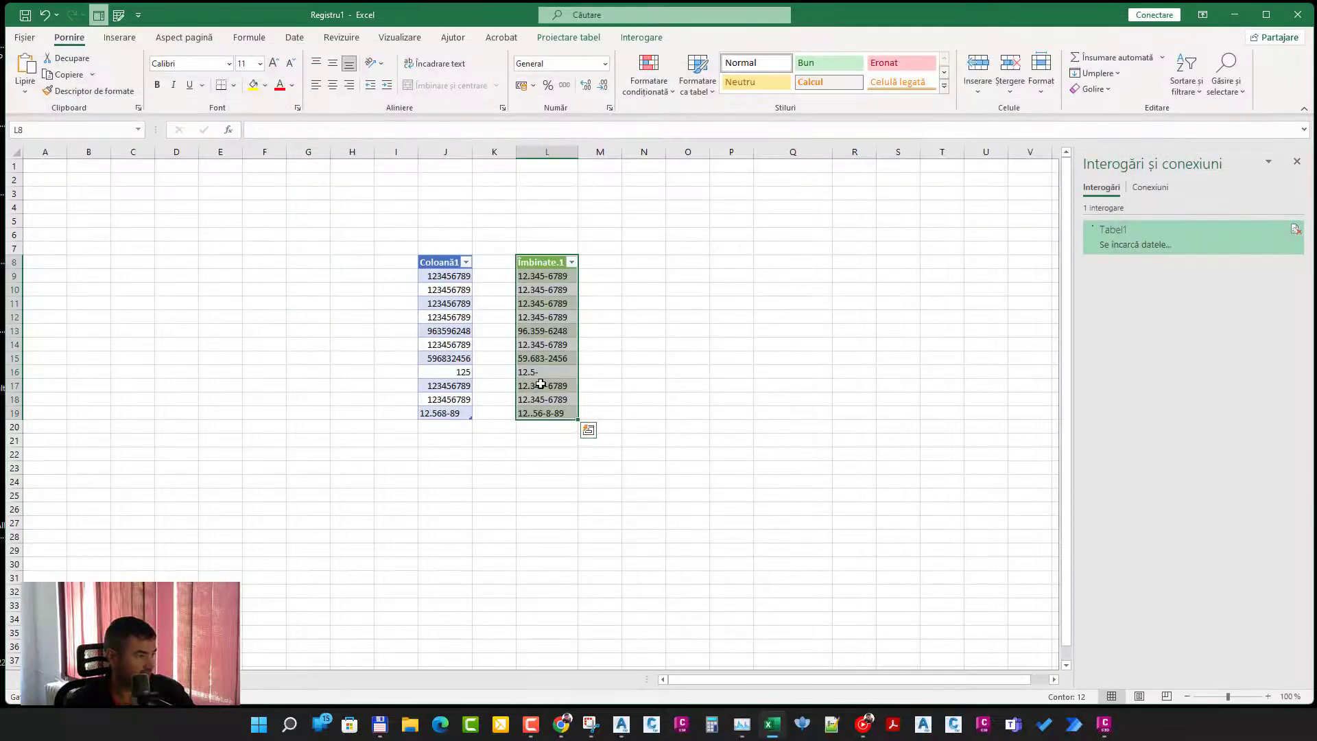
Refresh the loaded Tabel1 column, select J19, and reopen the editor with Alt+F12.
right_click(540, 383)
click(604, 432)
right_click(544, 376)
click(641, 415)
click(446, 413)
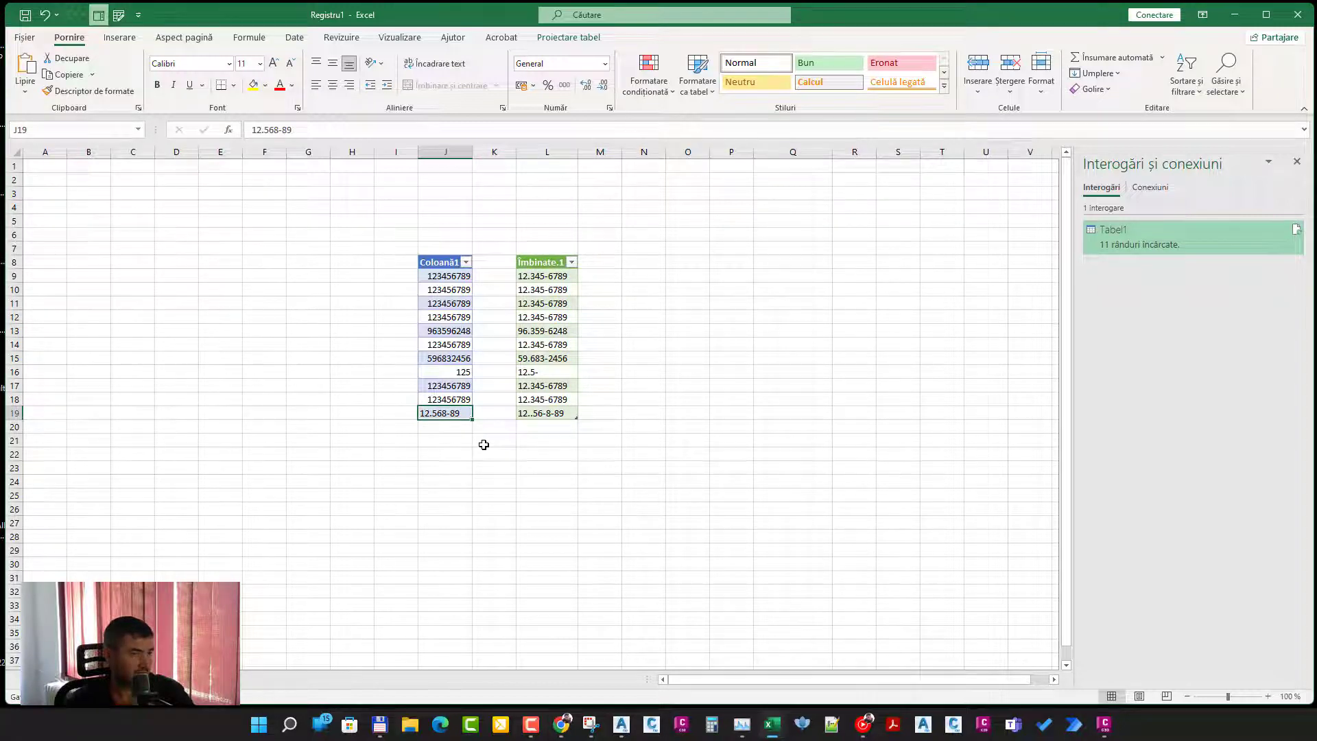
key(alt+F12)
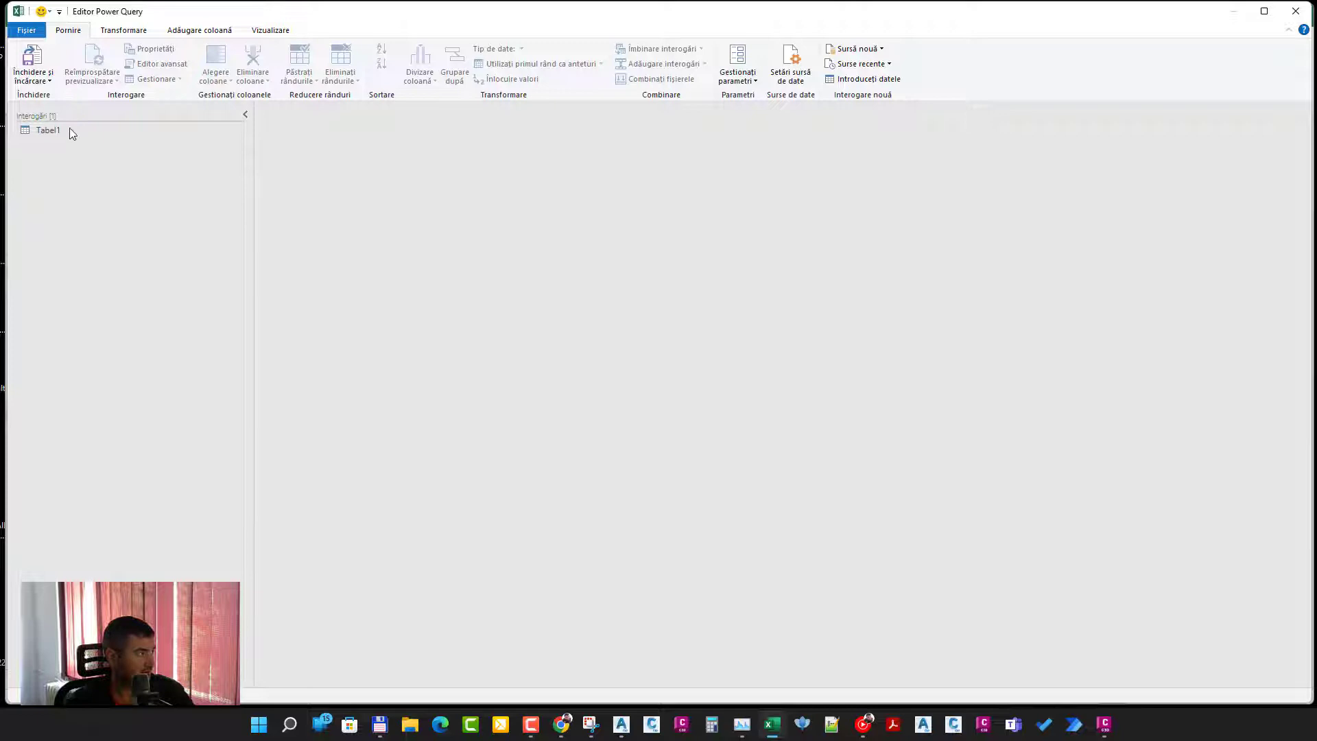
Open Tabel1, try replacing '-' with nothing in Îmbinate.1, then delete that step.
click(69, 129)
click(372, 296)
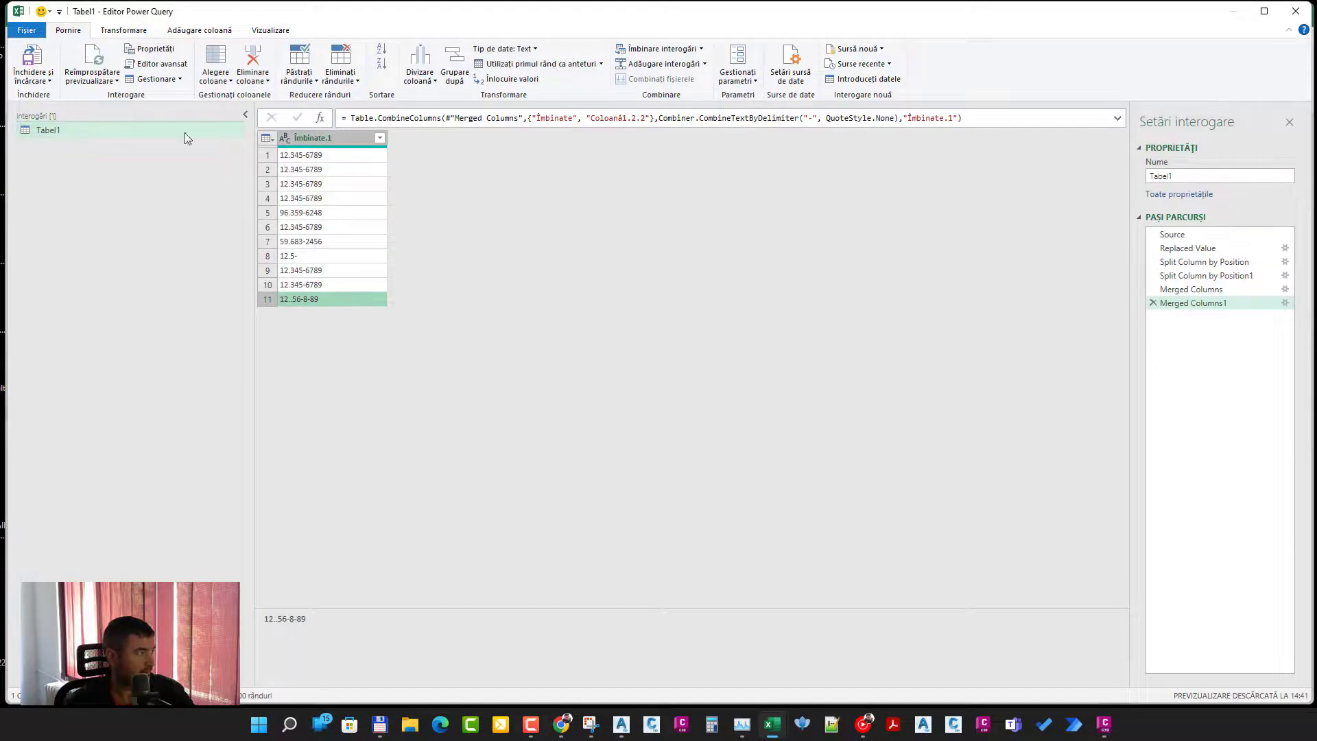
click(88, 60)
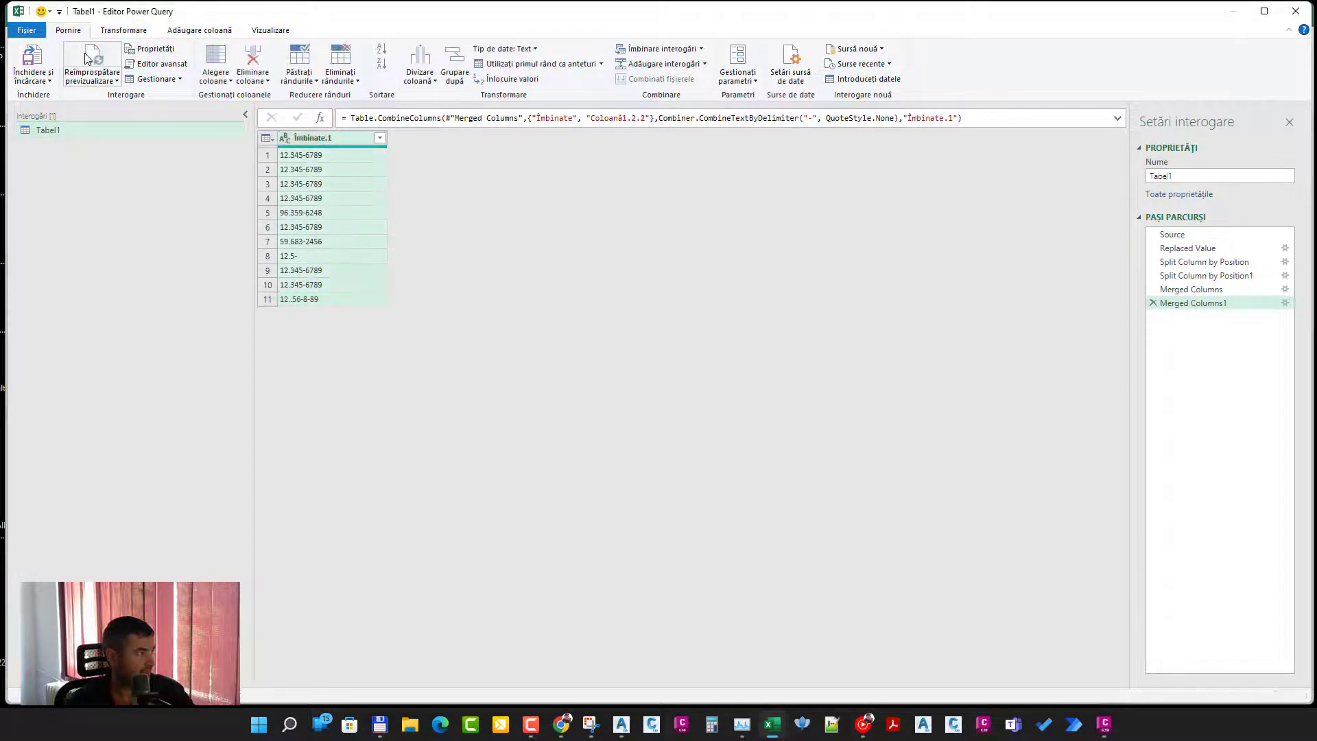
click(511, 78)
text(-)
click(828, 427)
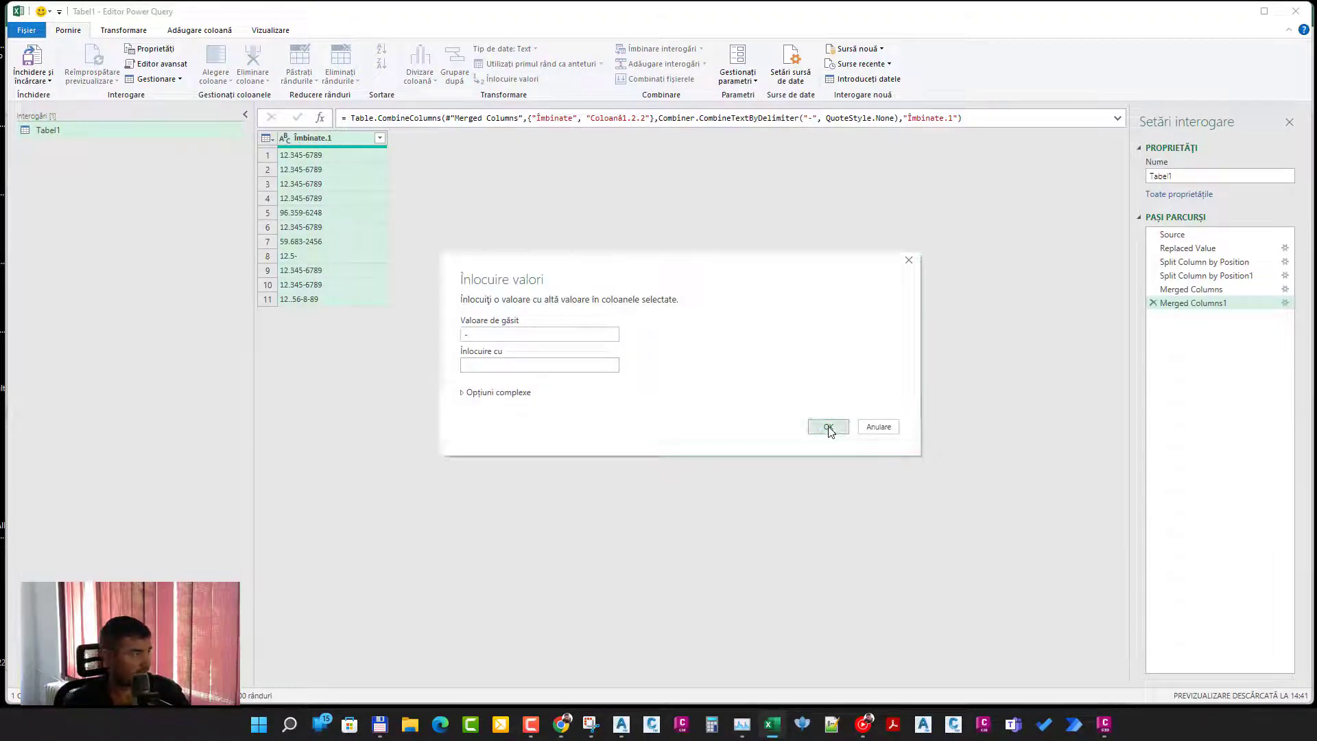
mouse_move(1187, 317)
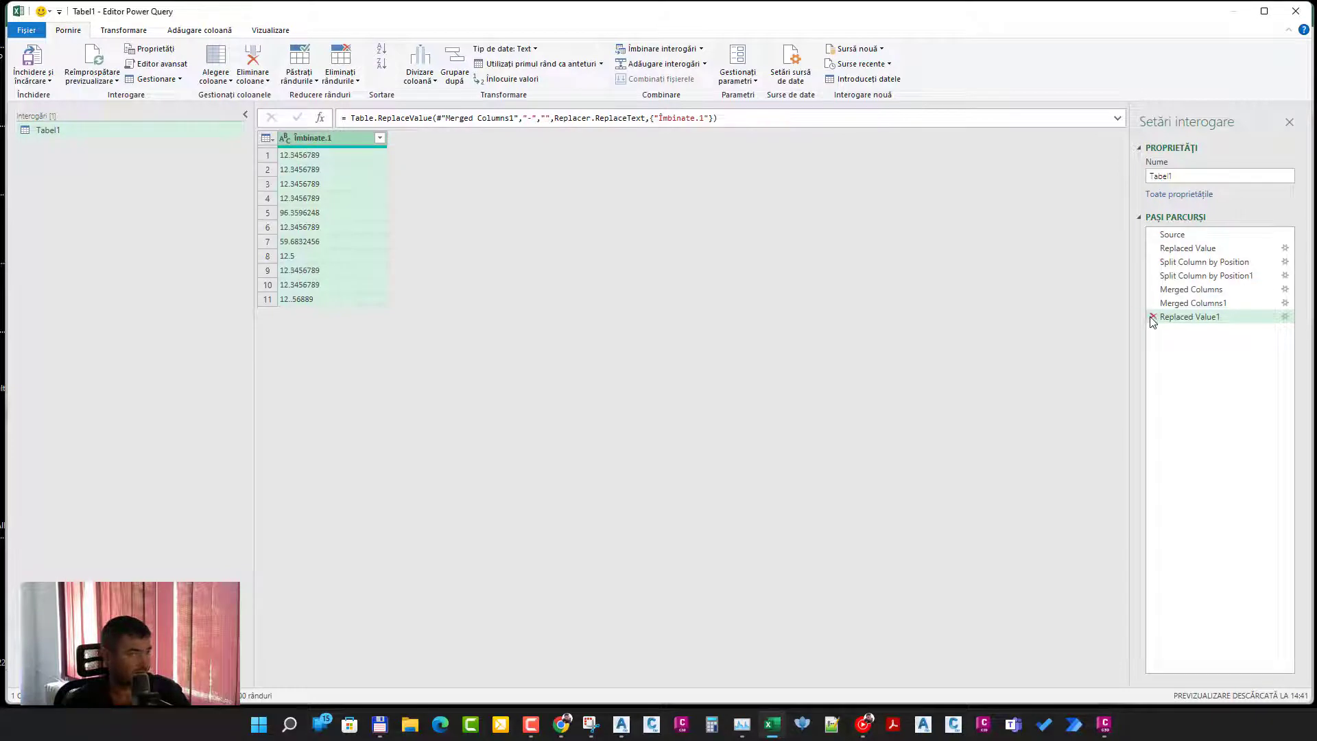
click(1152, 317)
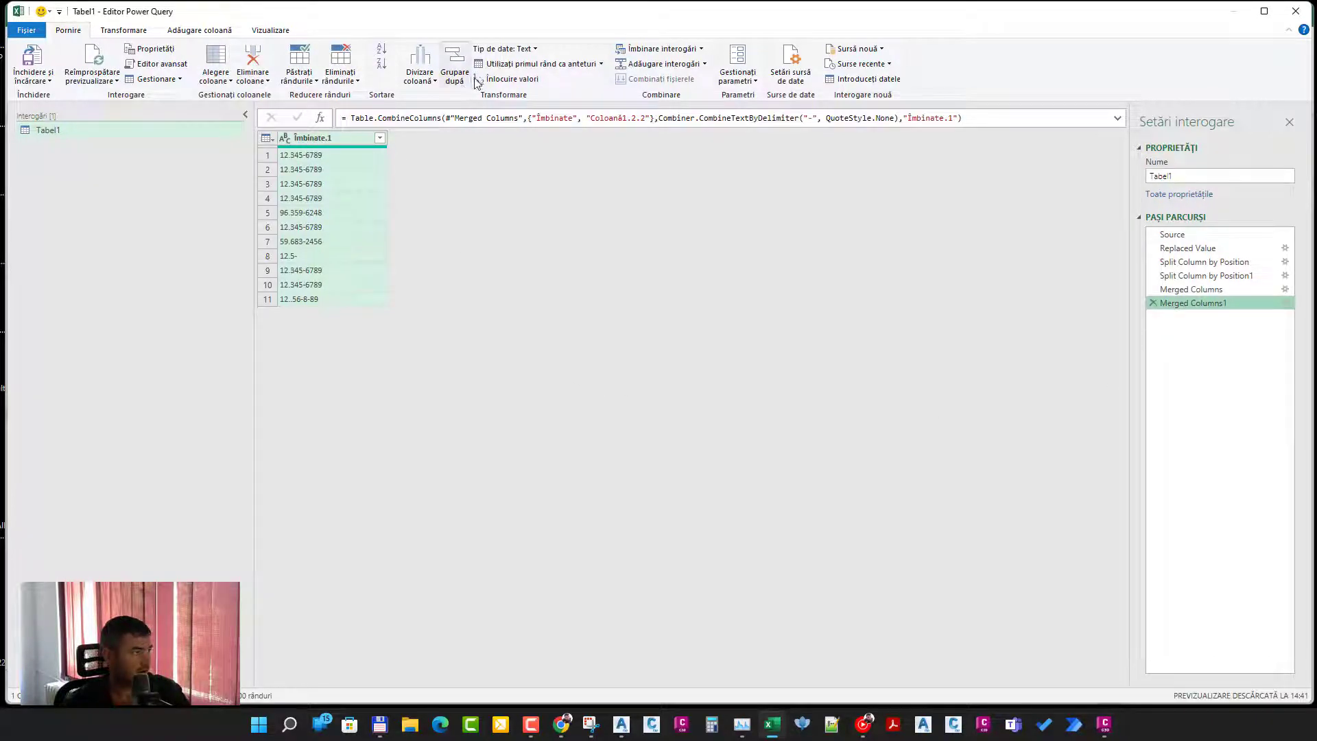
Try replacing '.' with nothing in Îmbinate.1, then delete that step too.
click(513, 79)
text(.)
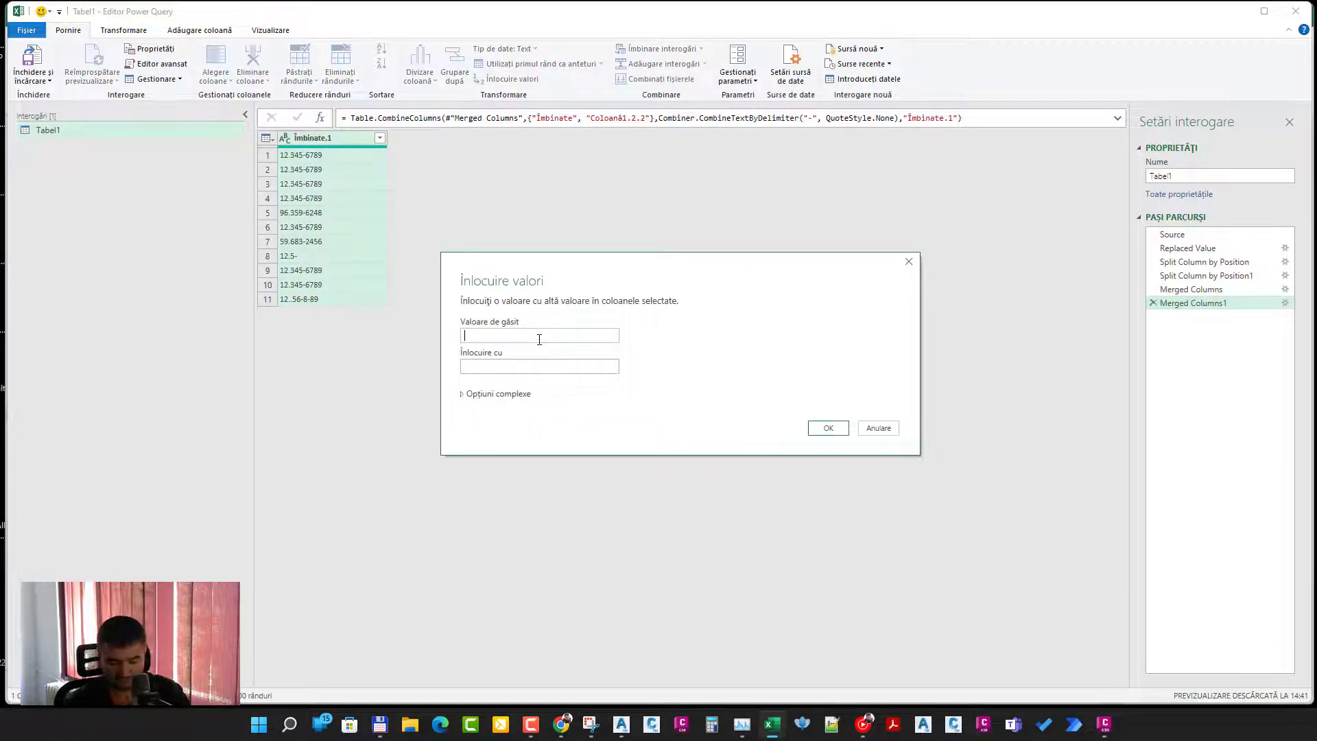
click(827, 428)
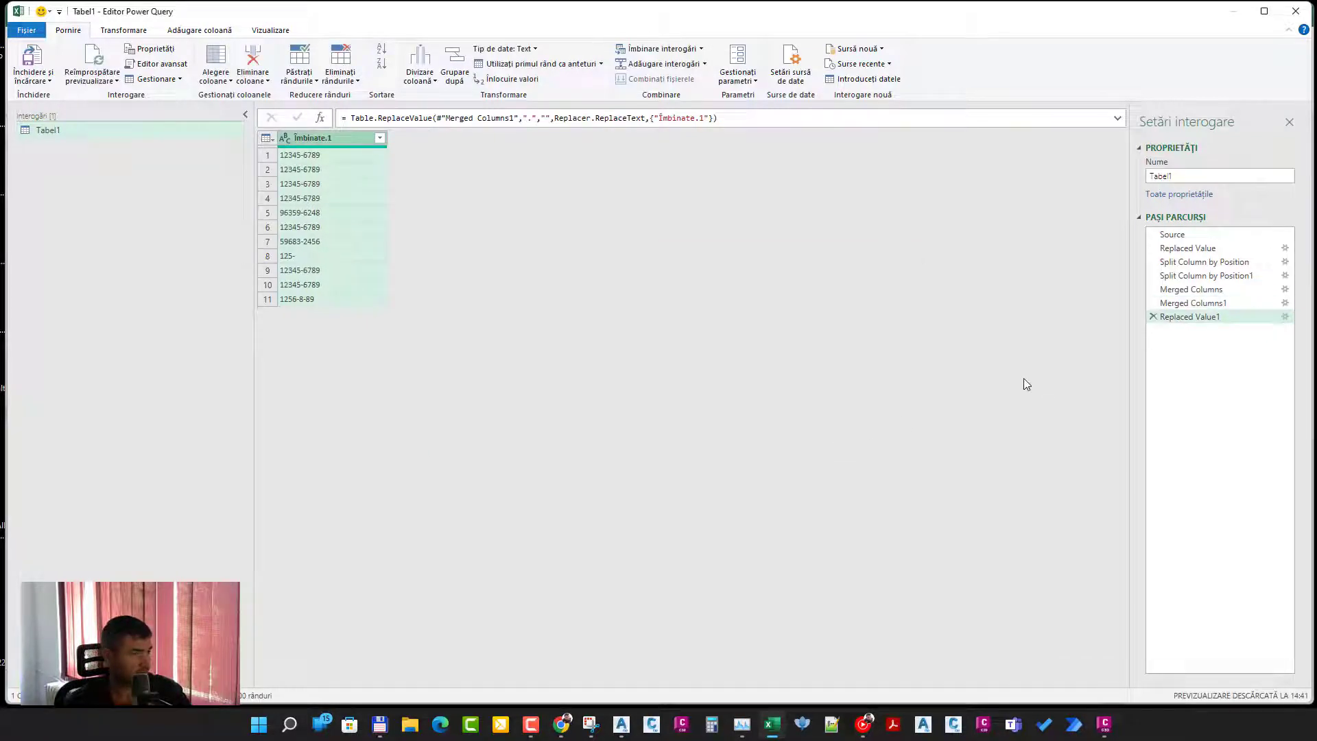
click(1154, 317)
Insert a Text type change on Coloană1 after Source and edit the Replaced Value formula with '-'.
click(1172, 235)
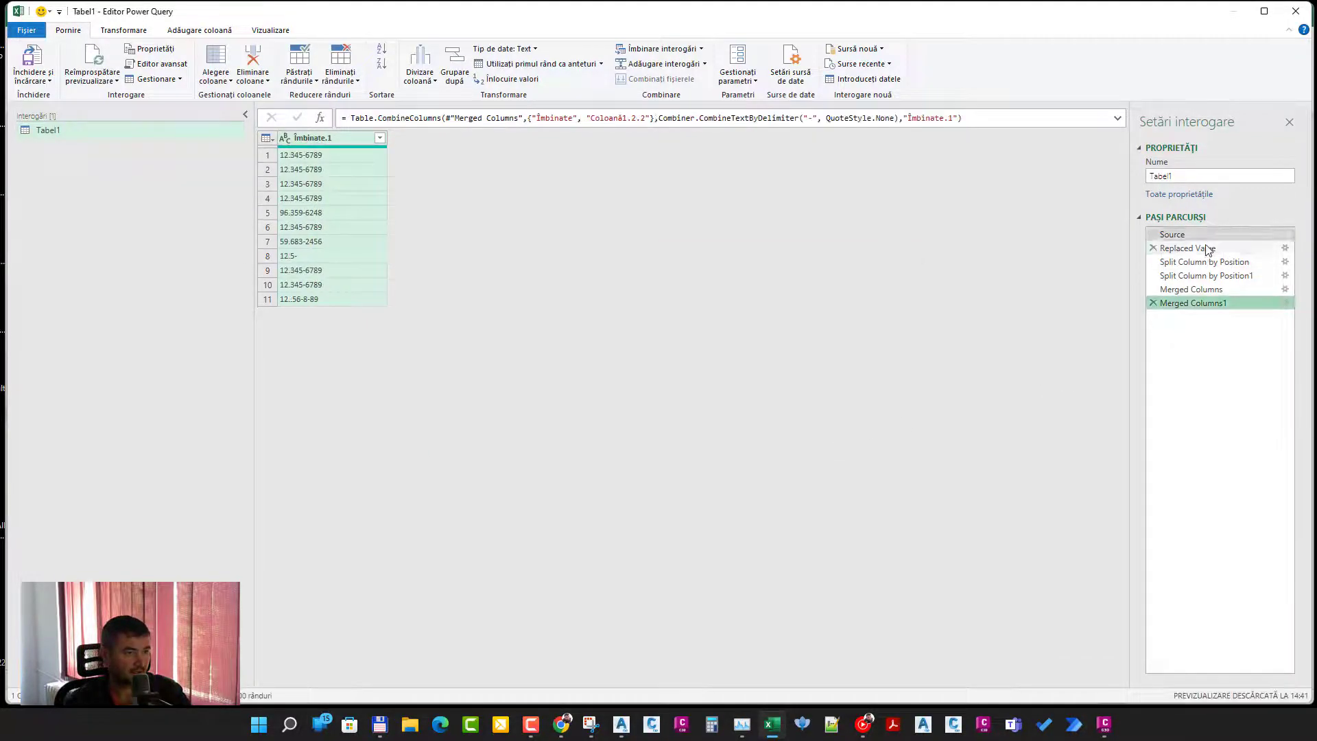
click(286, 141)
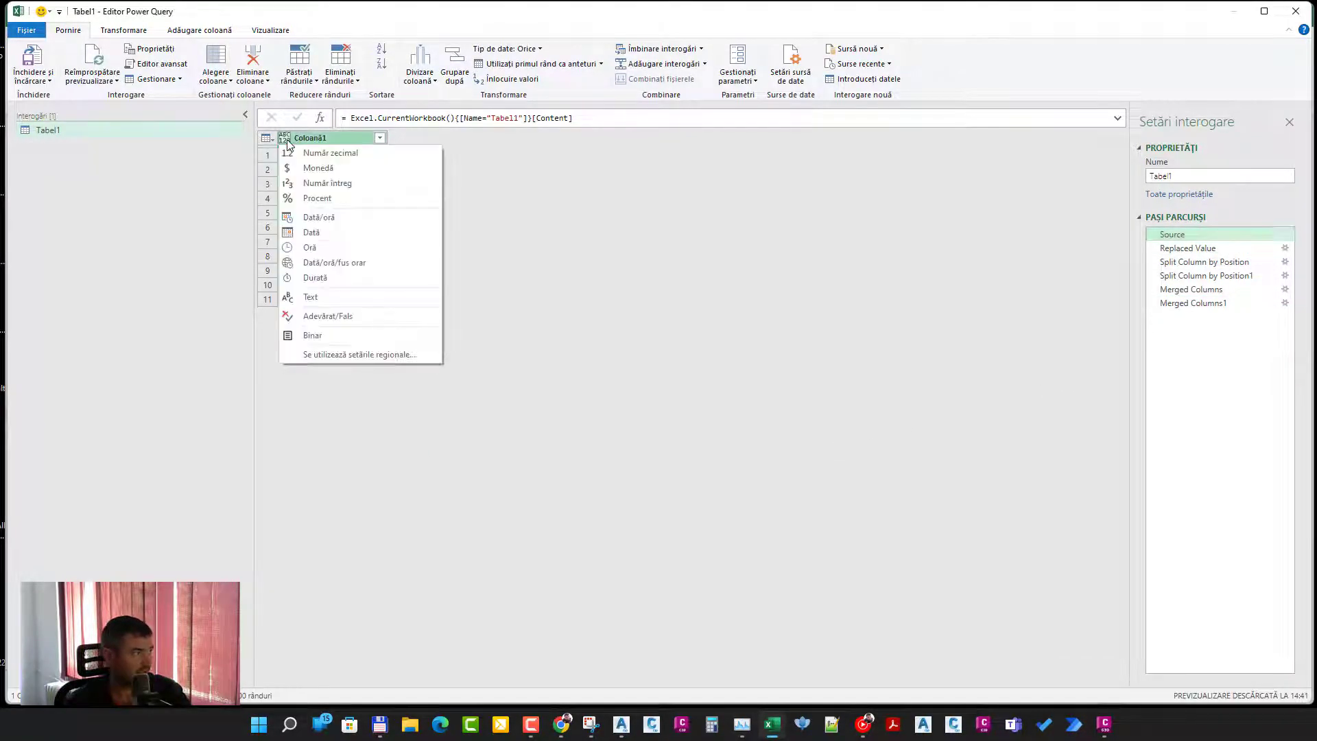
click(343, 301)
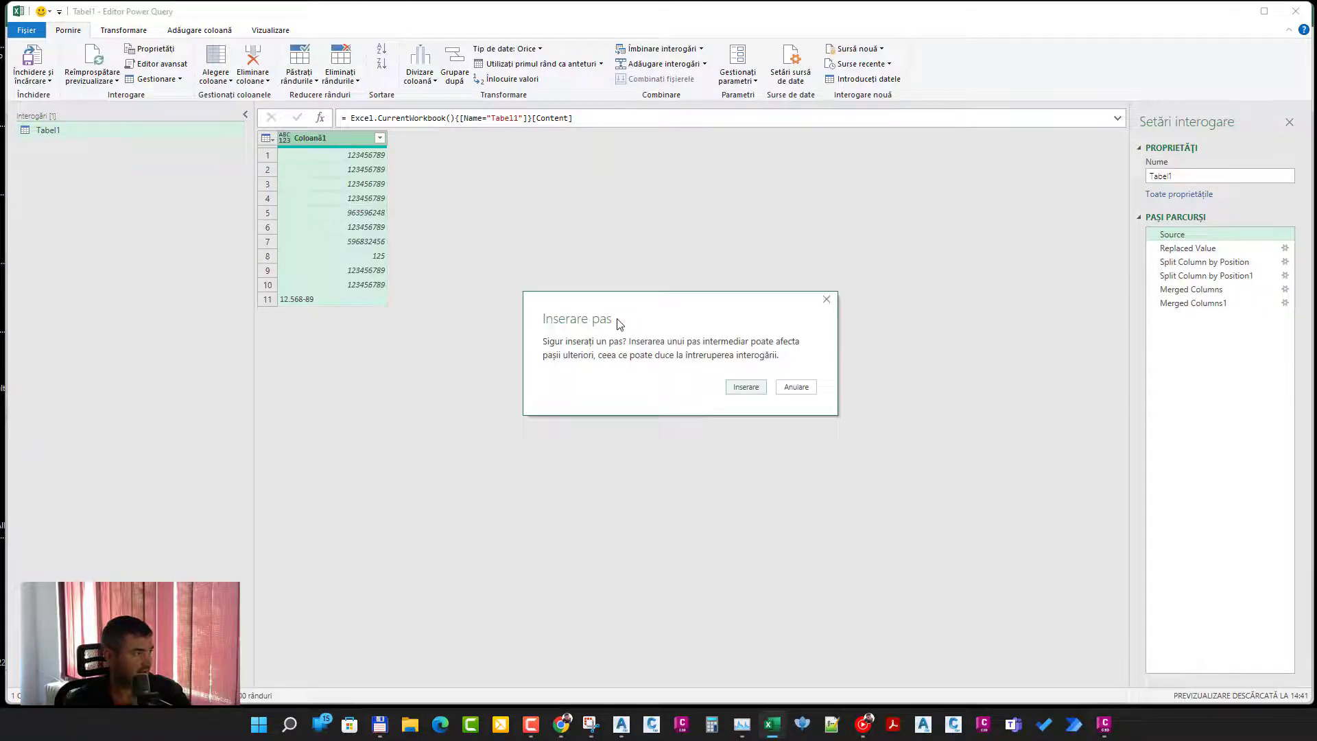
click(736, 387)
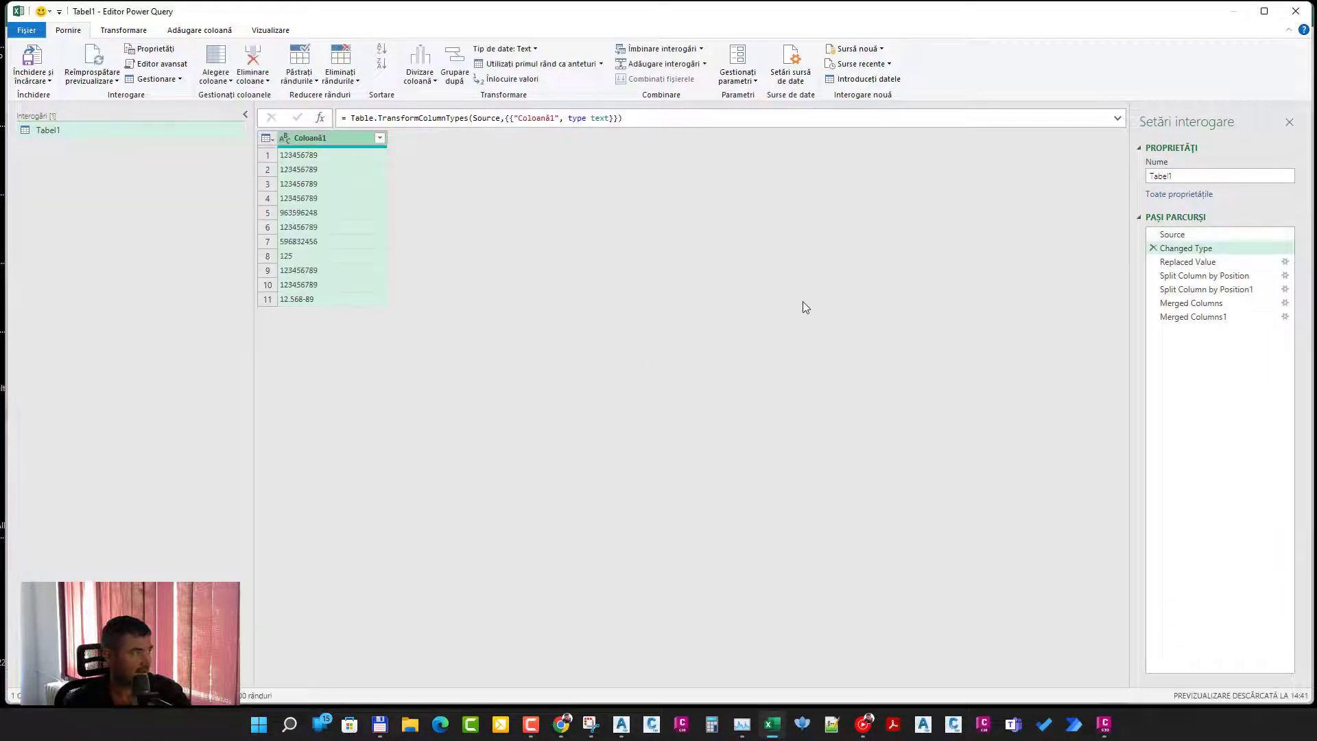
click(1190, 263)
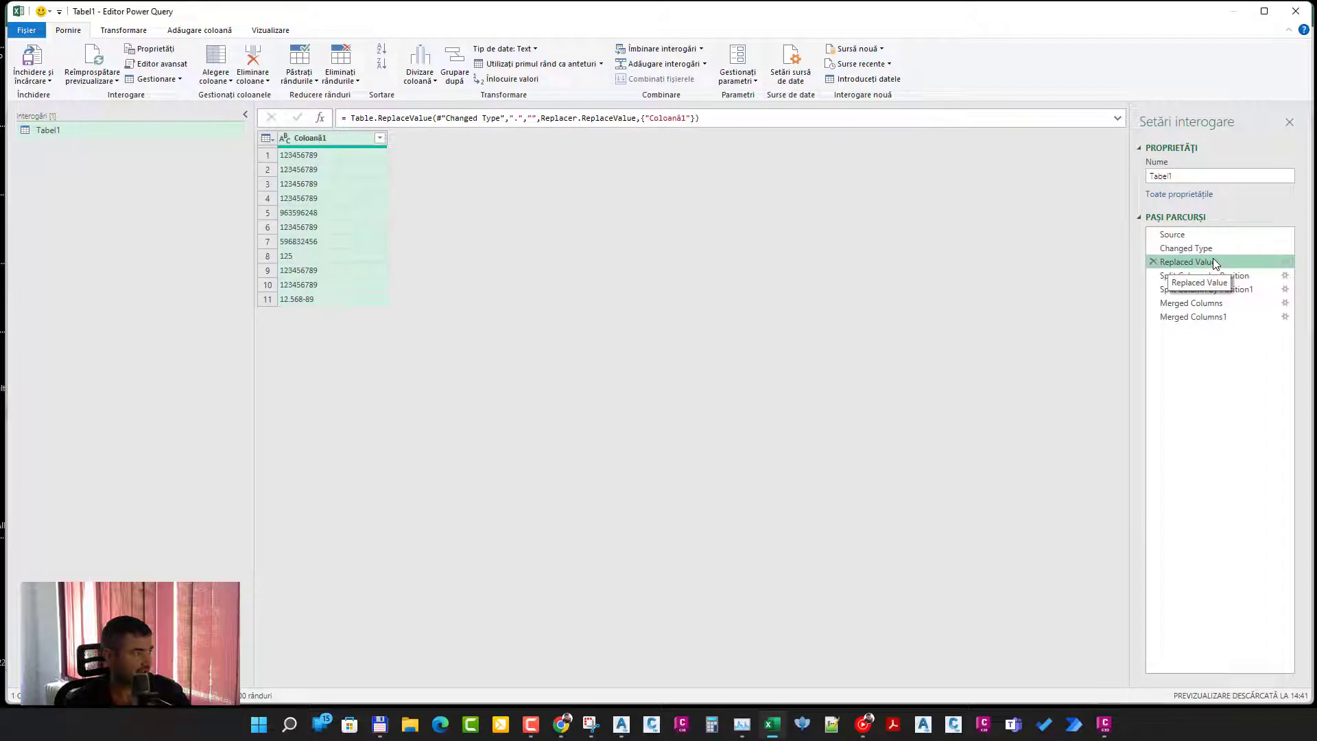
click(96, 57)
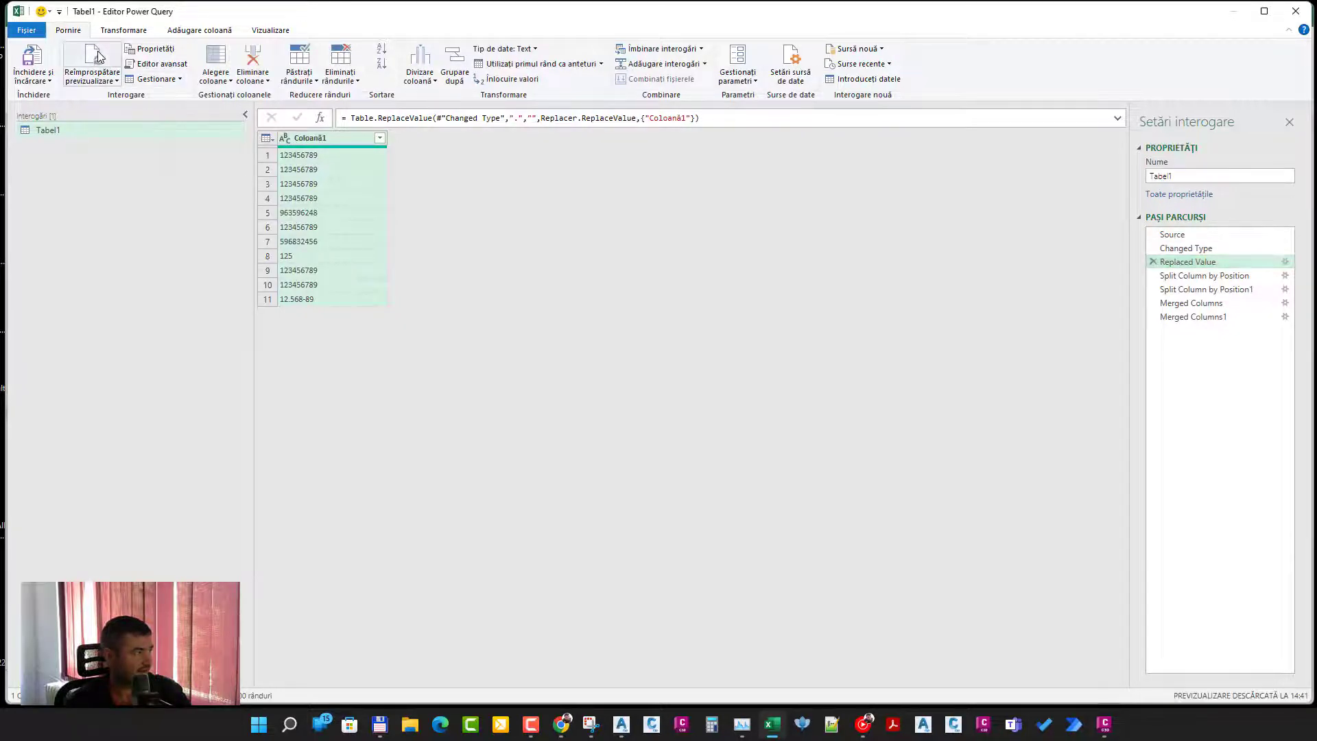
click(520, 119)
text(-)
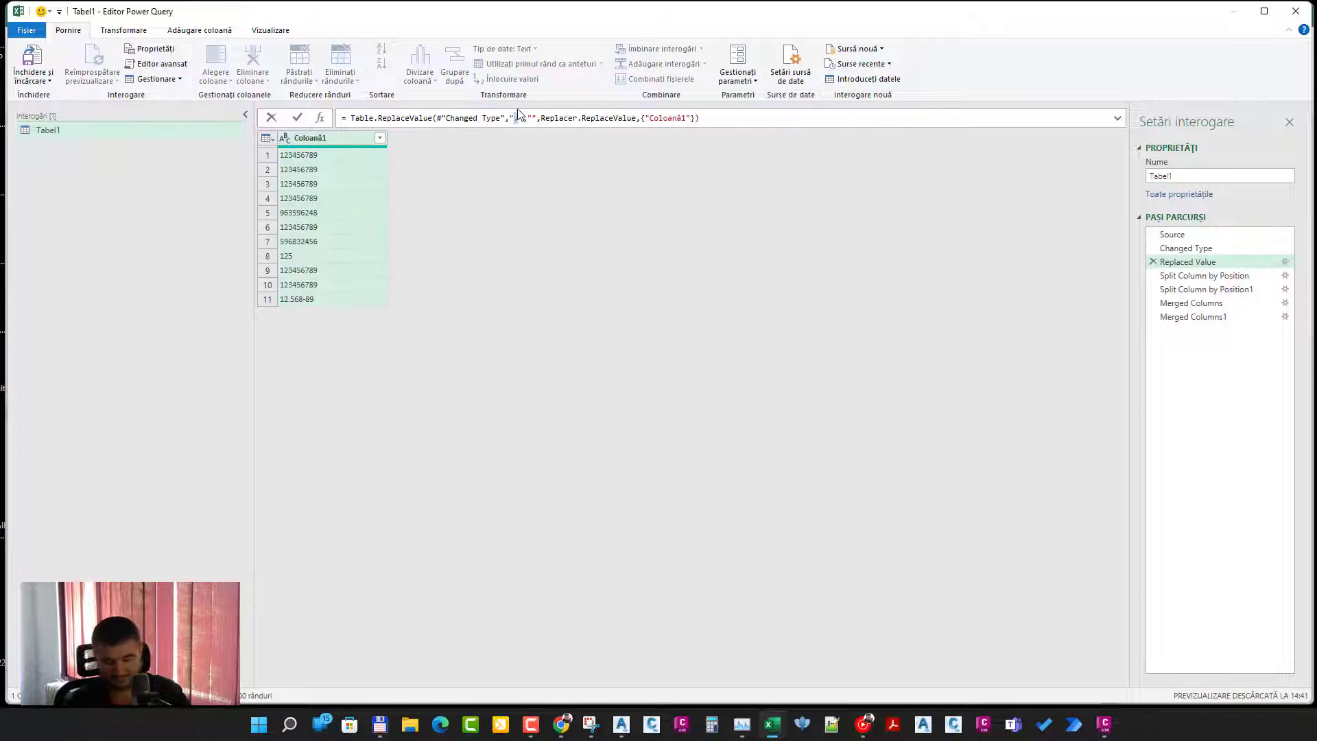
key(Return)
click(102, 54)
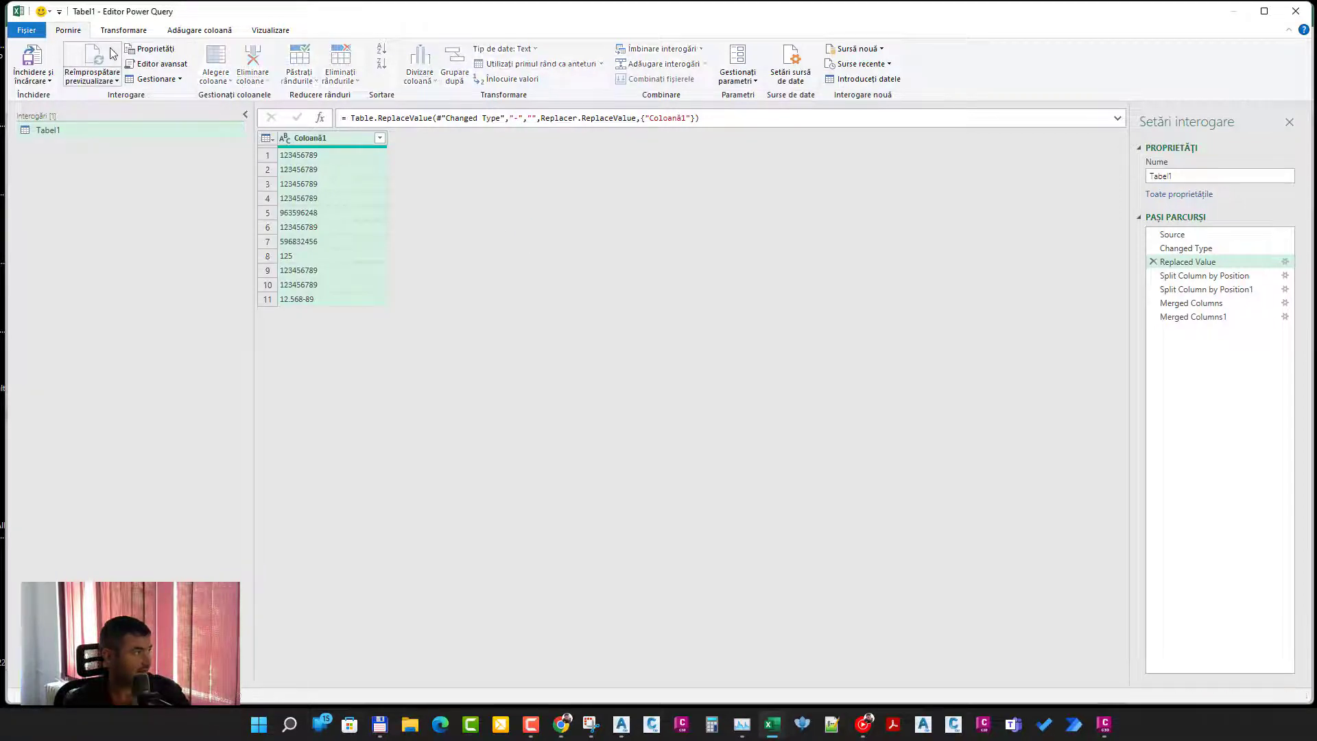
Delete the Changed Type and Replaced Value steps.
click(1155, 249)
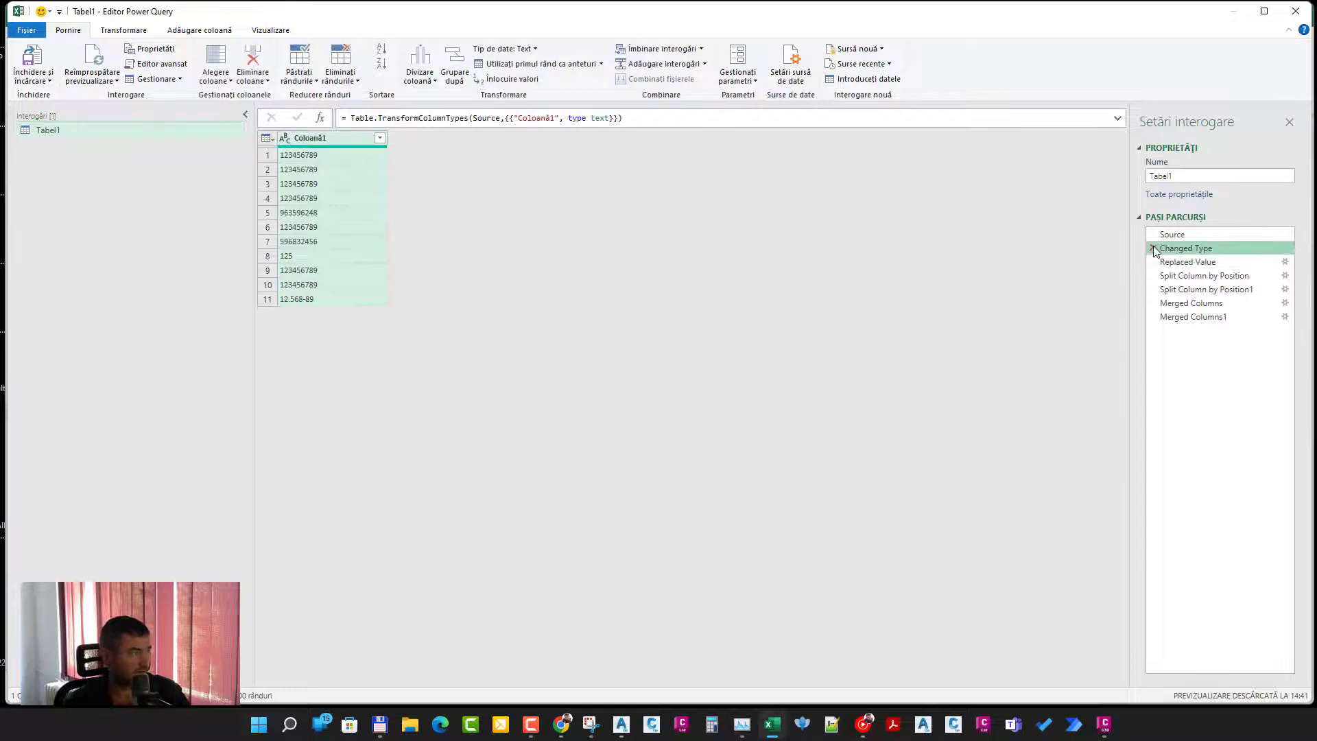
click(1153, 248)
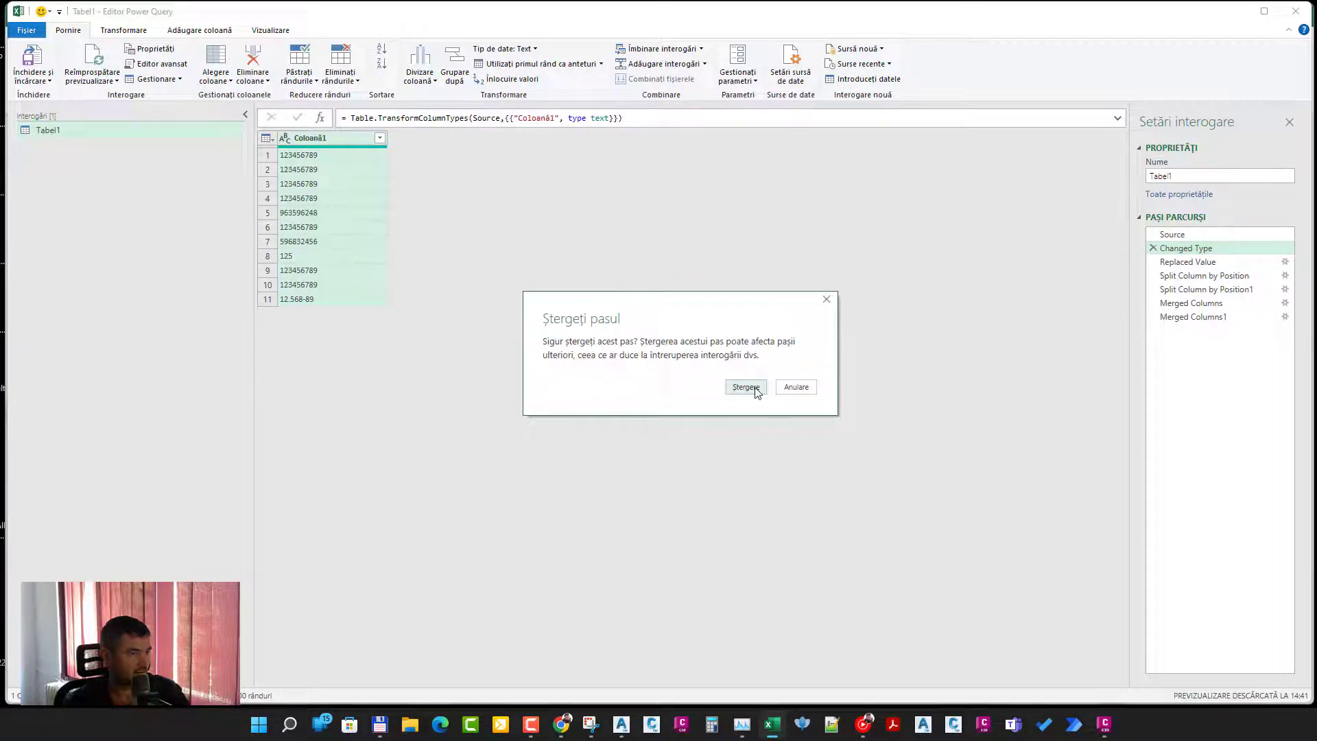
click(756, 388)
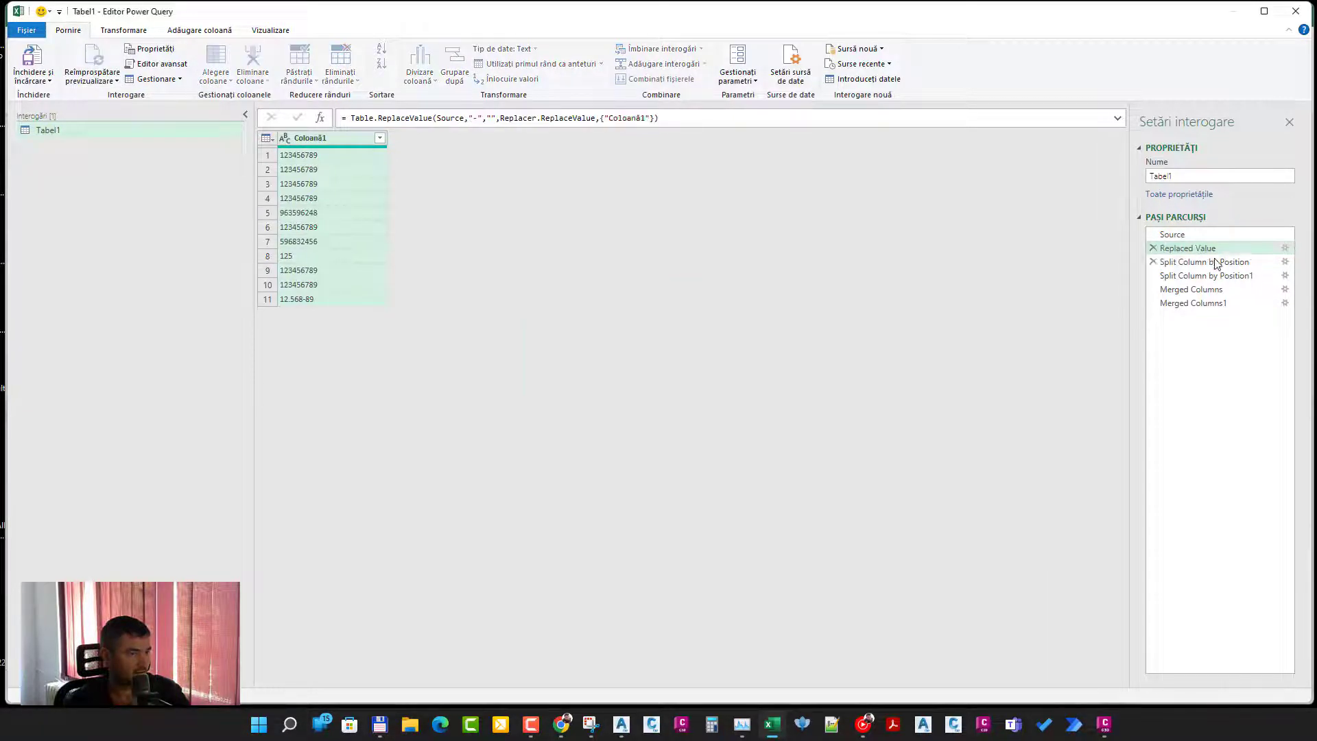
click(1152, 247)
click(746, 387)
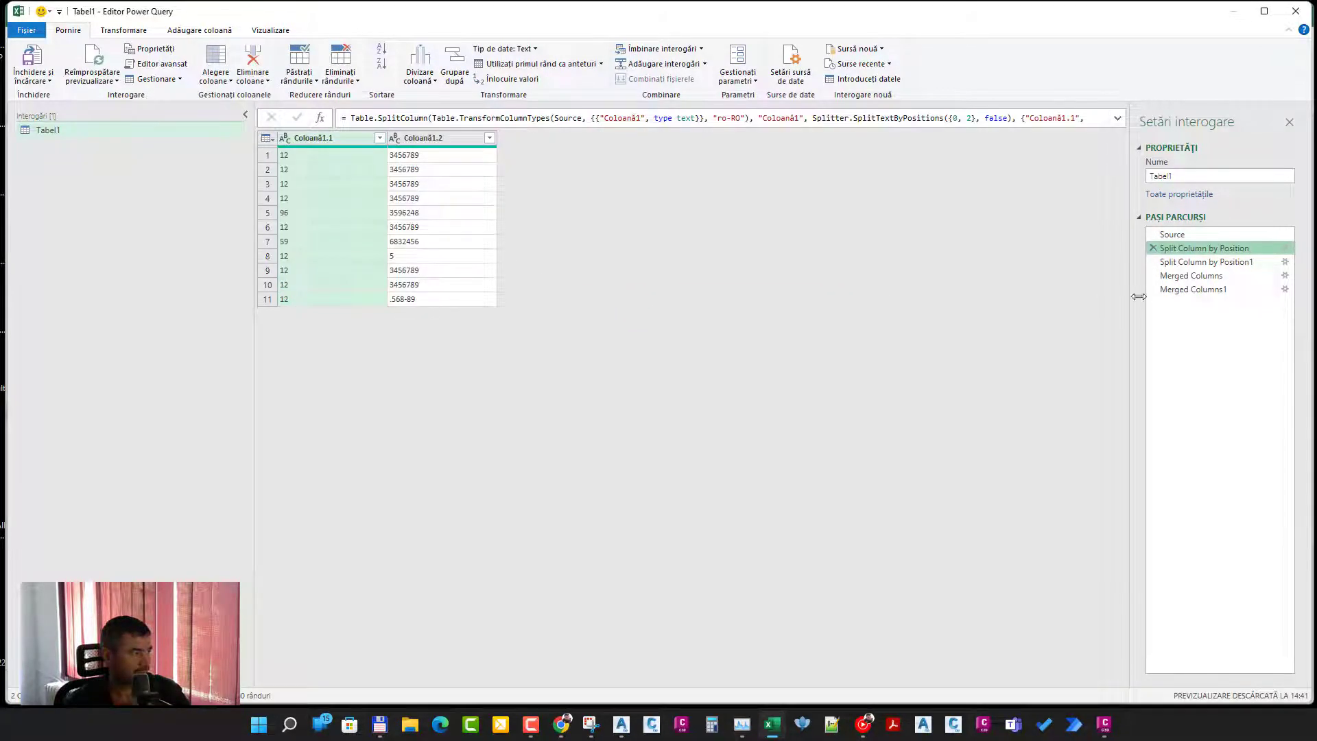
Review the split and merge steps, then replace '.' with nothing in Coloană1.2.1.
click(1225, 263)
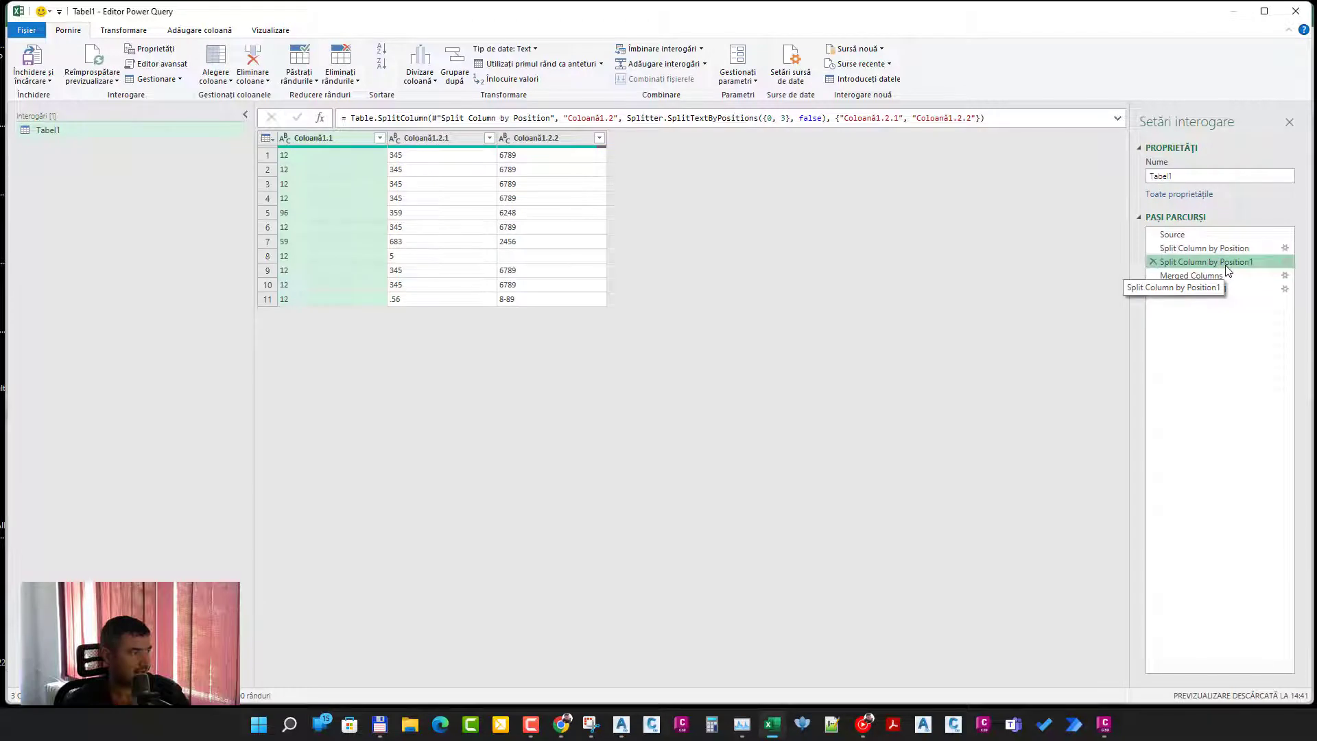
click(1219, 275)
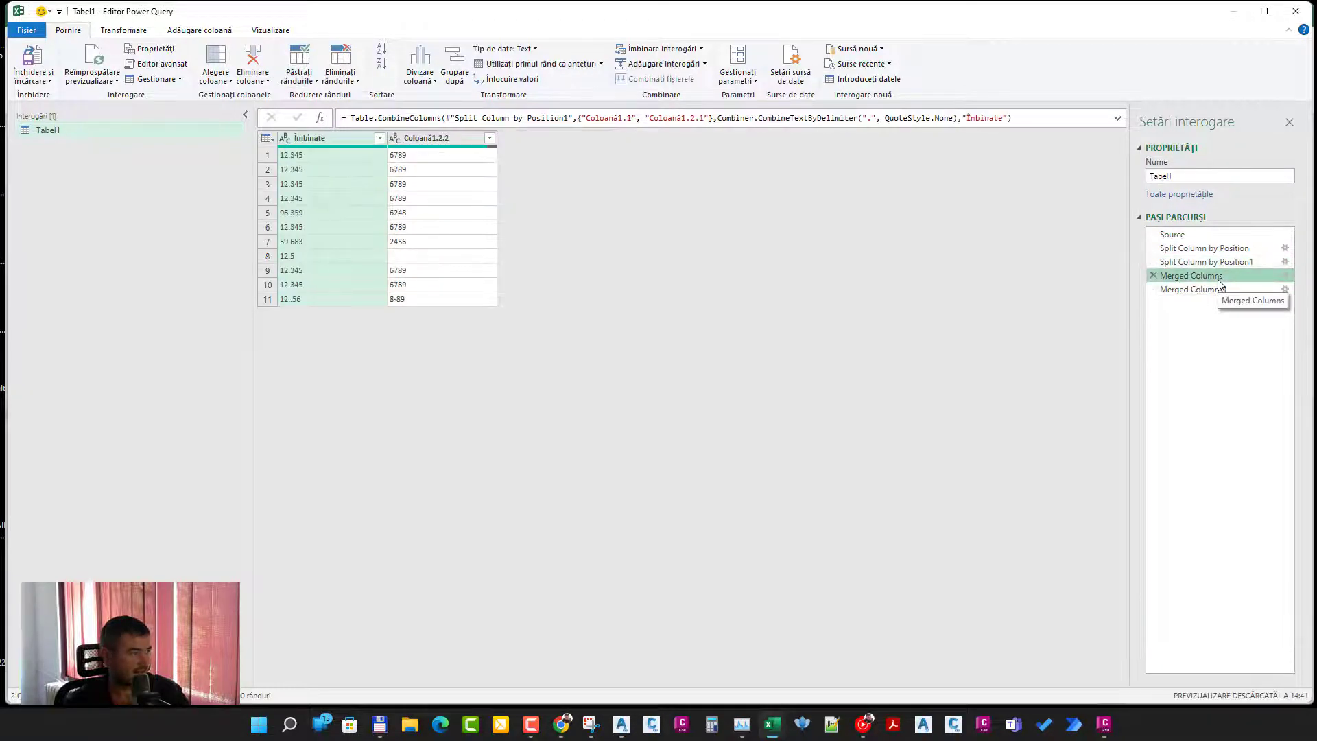
click(1219, 289)
click(1214, 262)
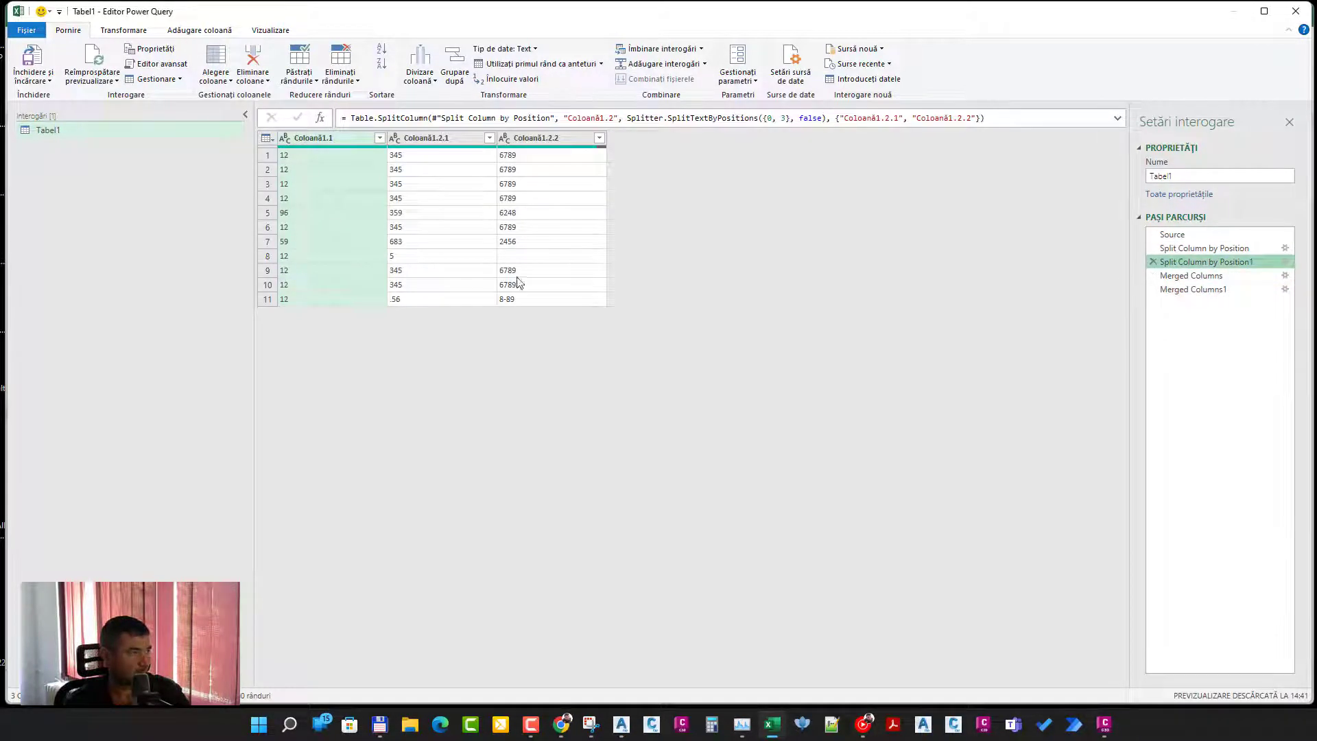
click(434, 142)
click(507, 78)
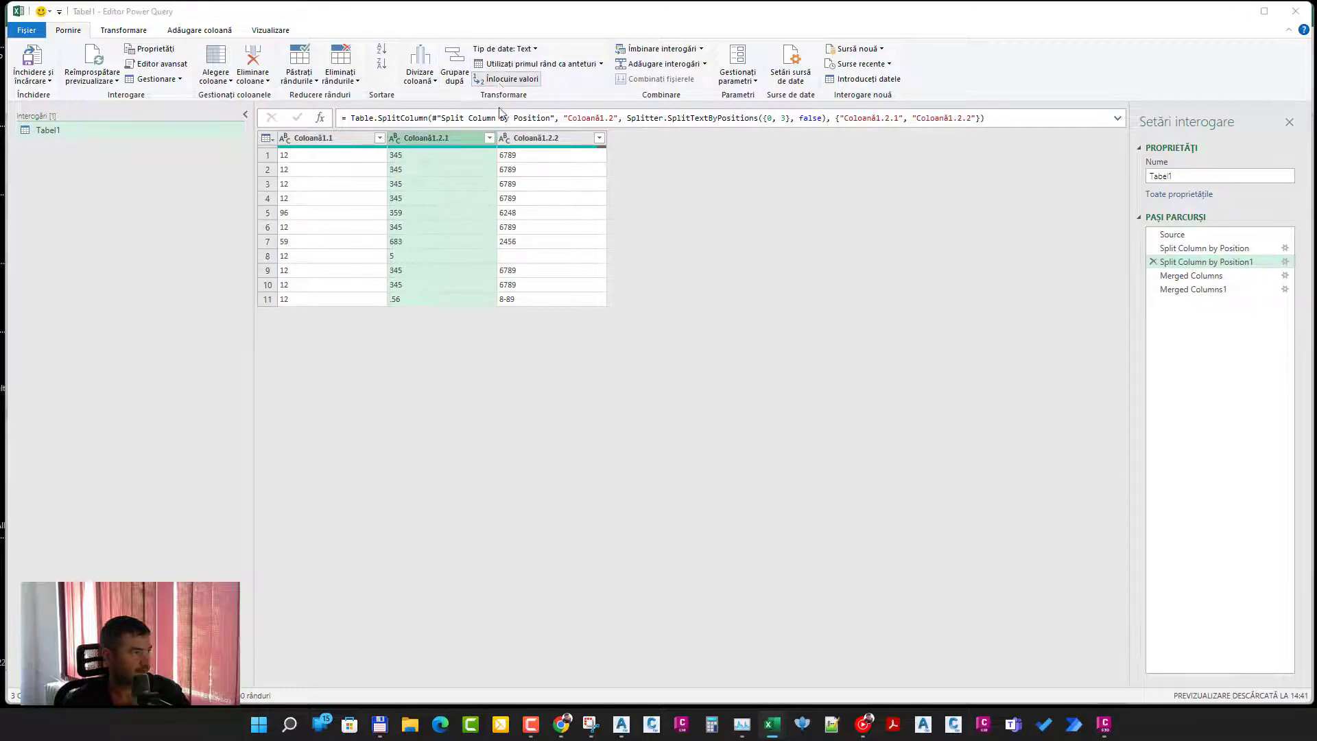
click(746, 388)
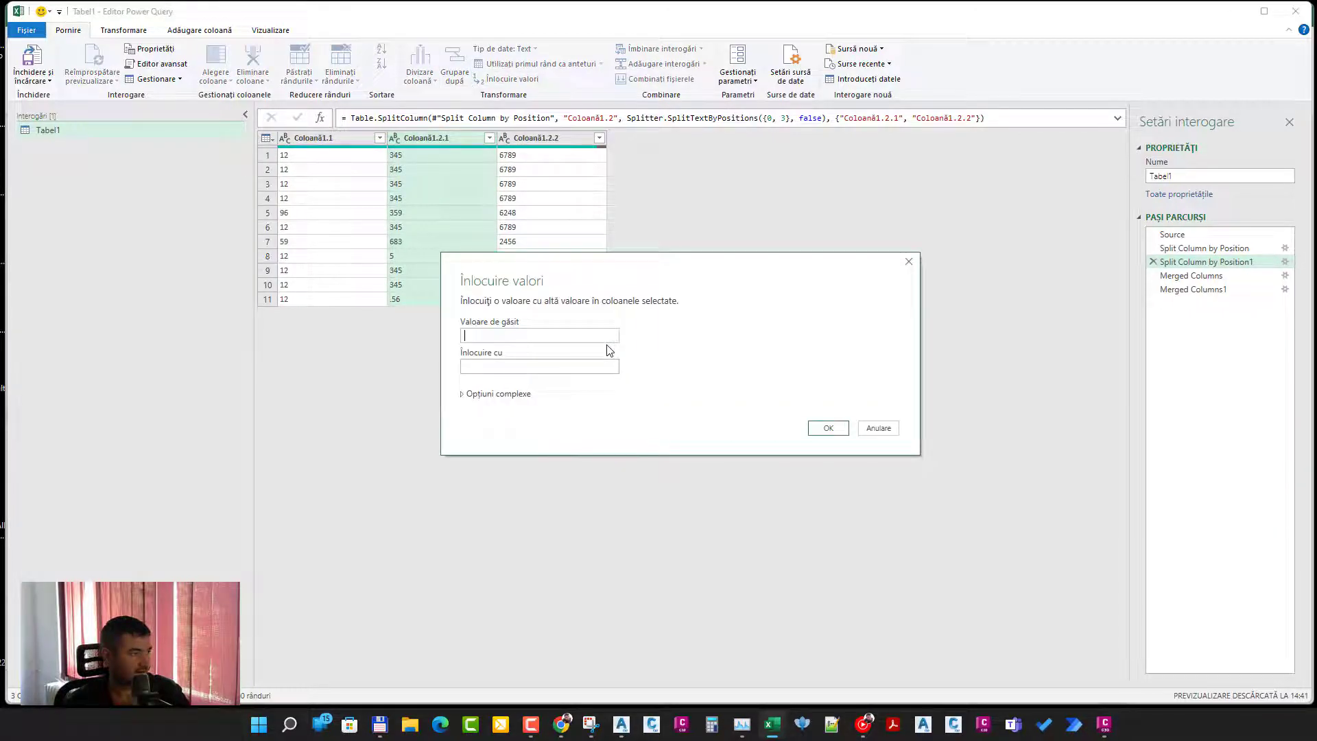
click(828, 428)
Replace '-' with nothing in Coloană1.2.2, then close and load.
click(526, 139)
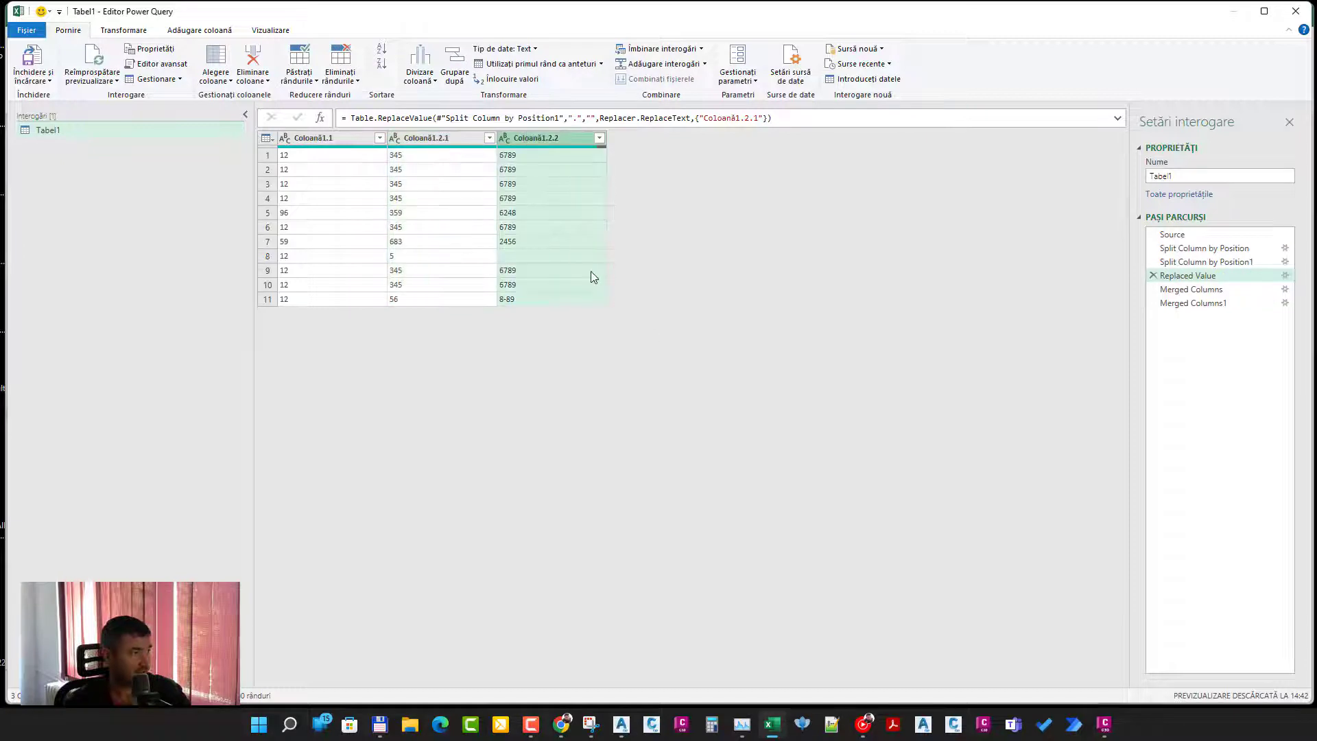
click(510, 81)
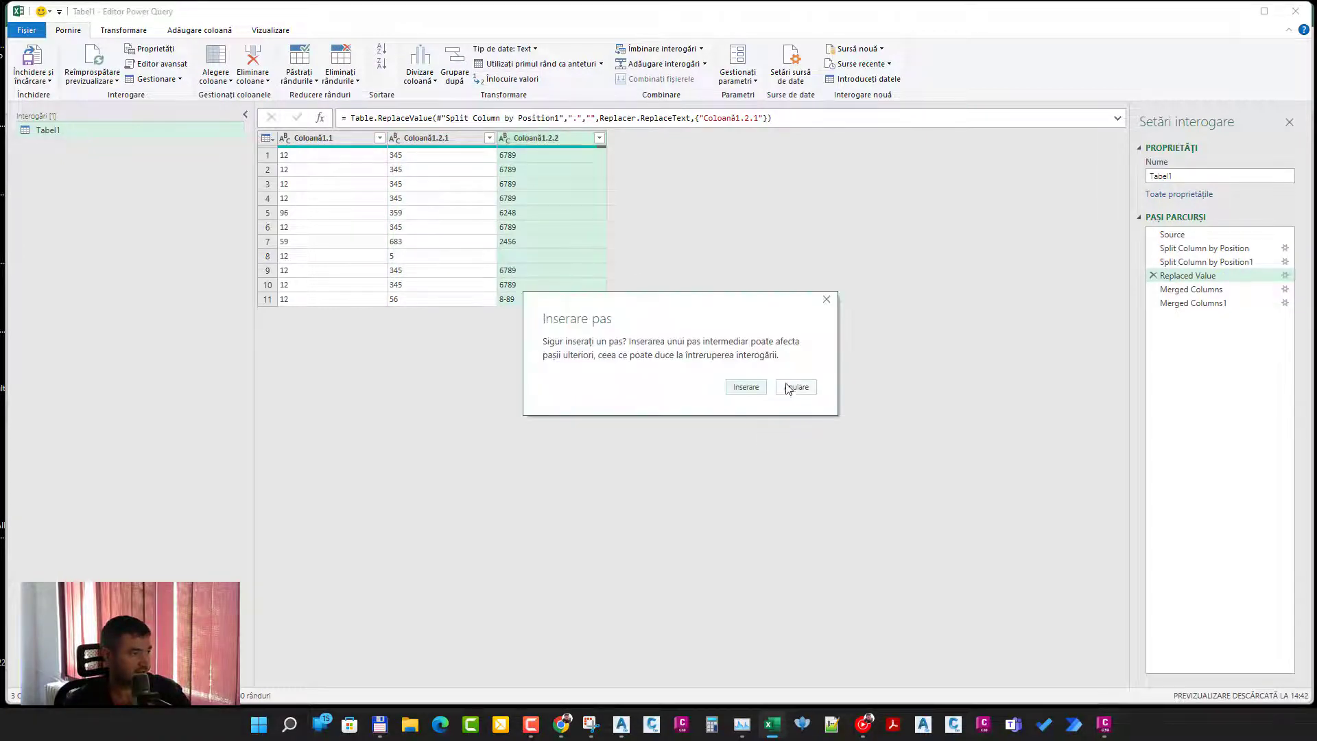
click(746, 385)
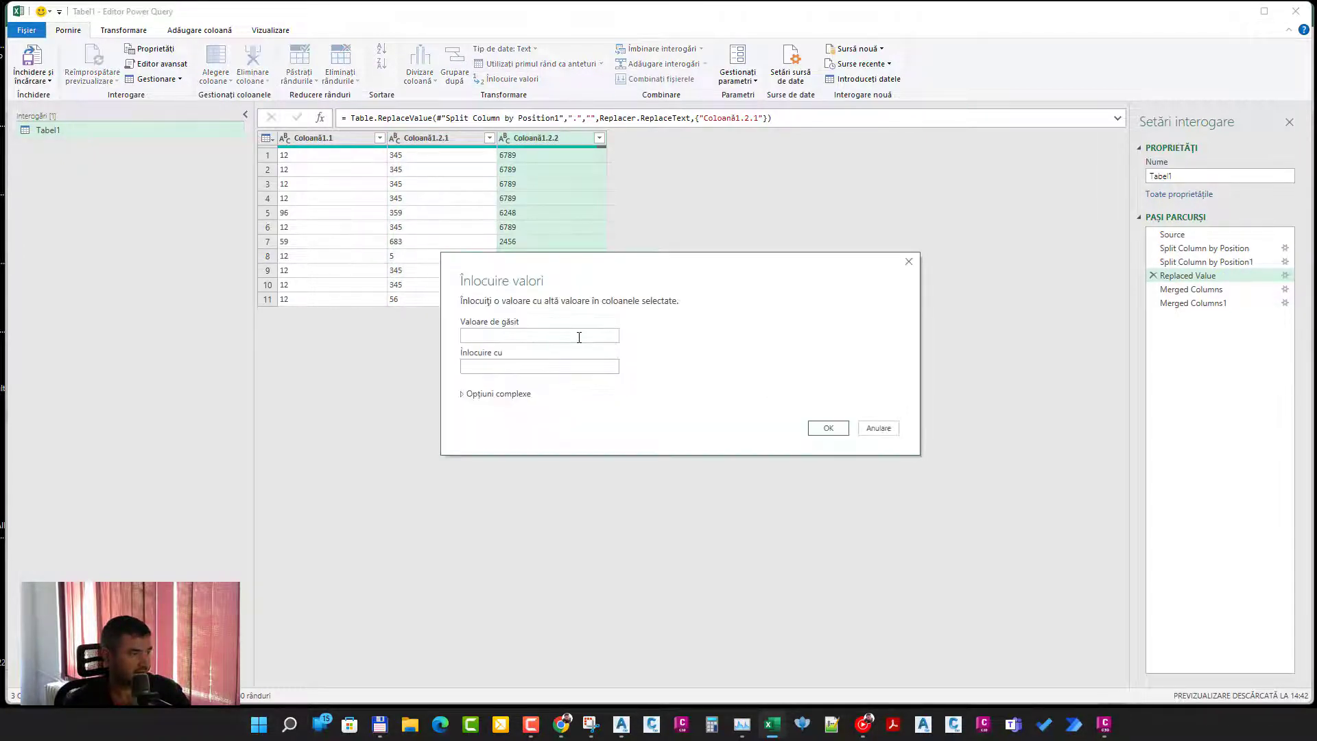
text(-)
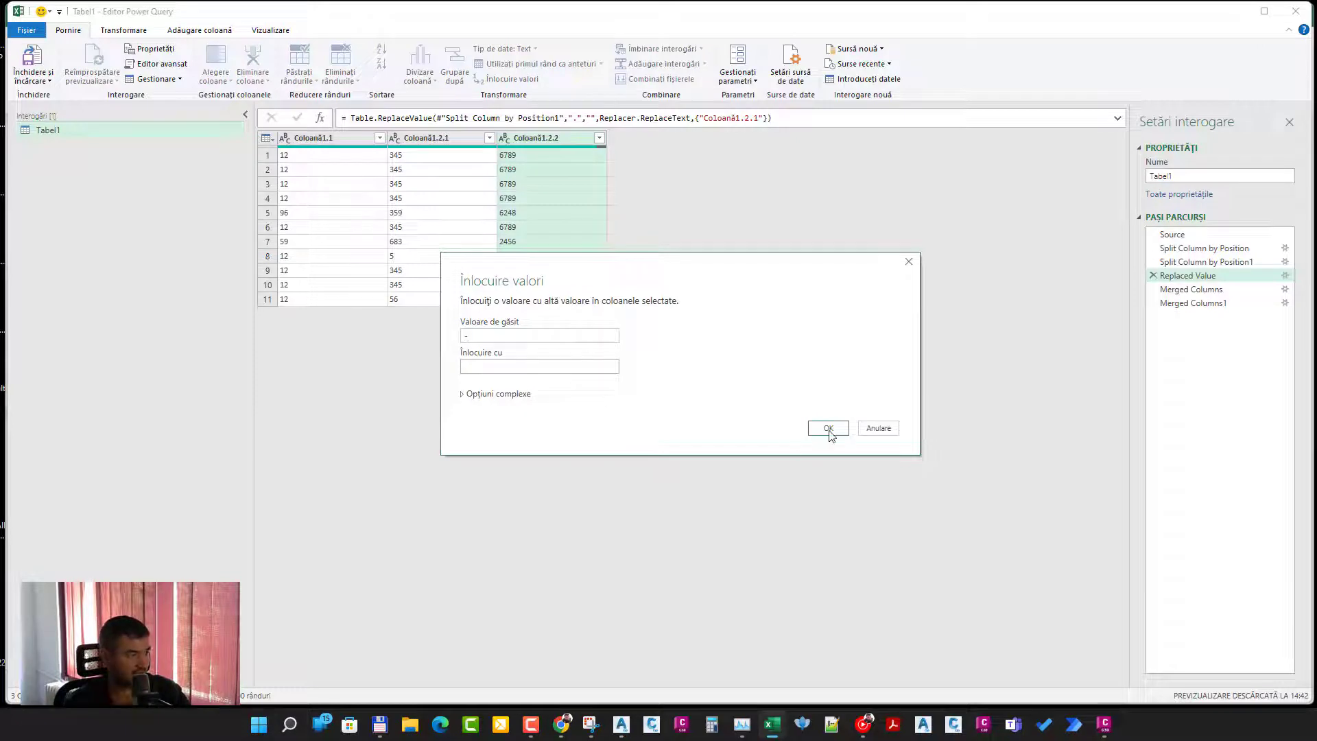
click(827, 427)
click(32, 64)
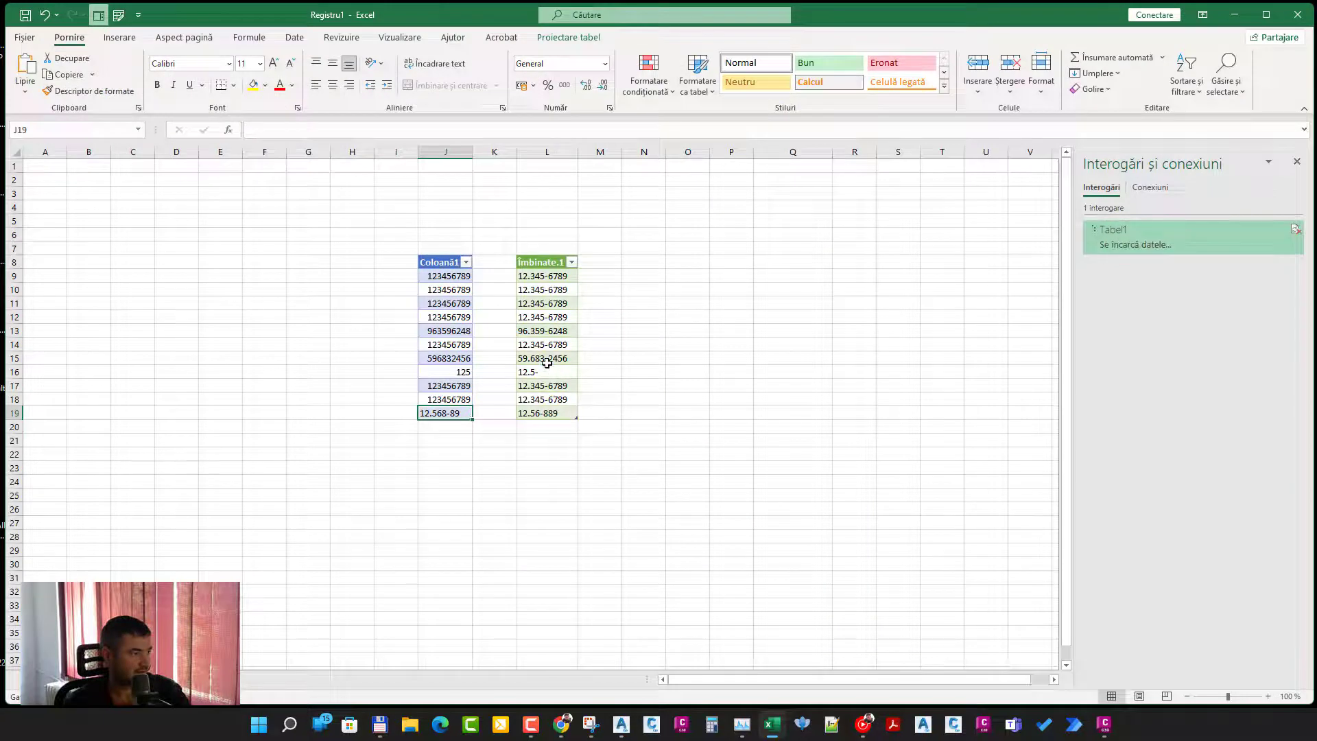
Check the J16 and J19 source entries against the loaded results, then open the Data tab.
click(443, 372)
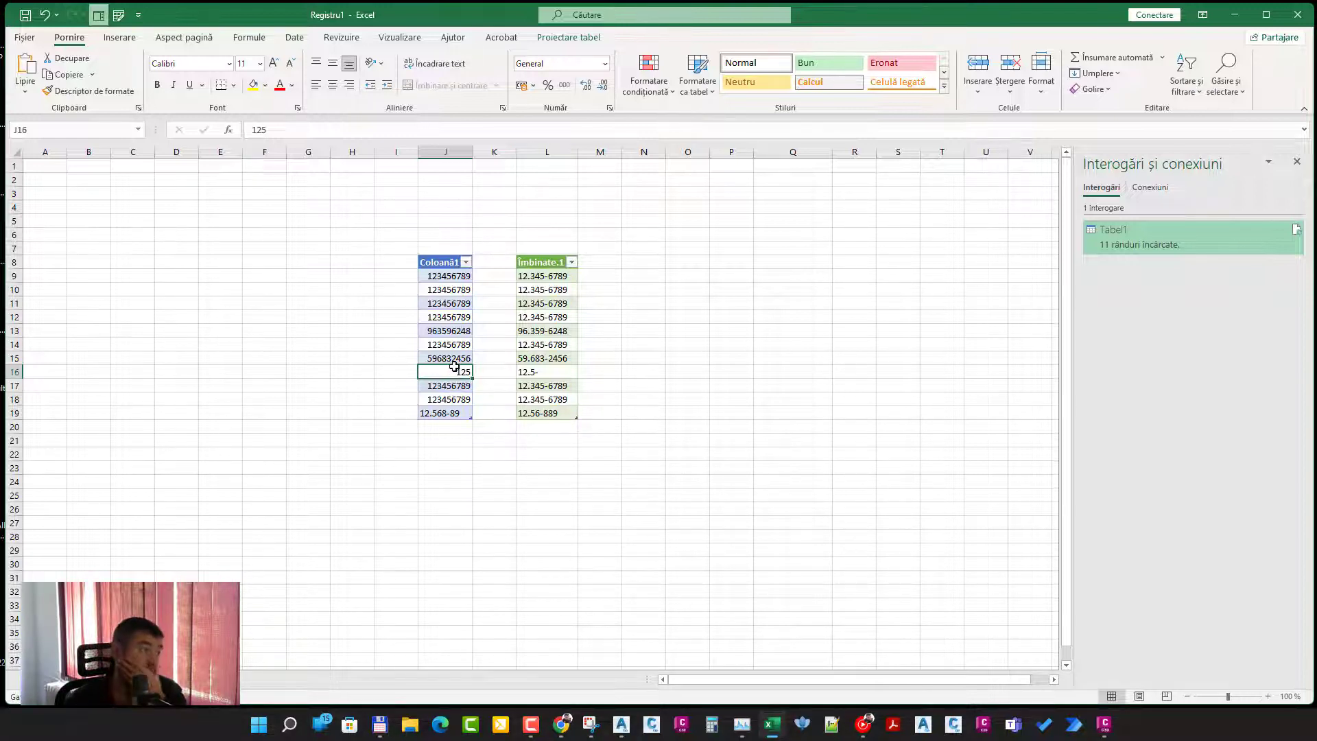
click(441, 412)
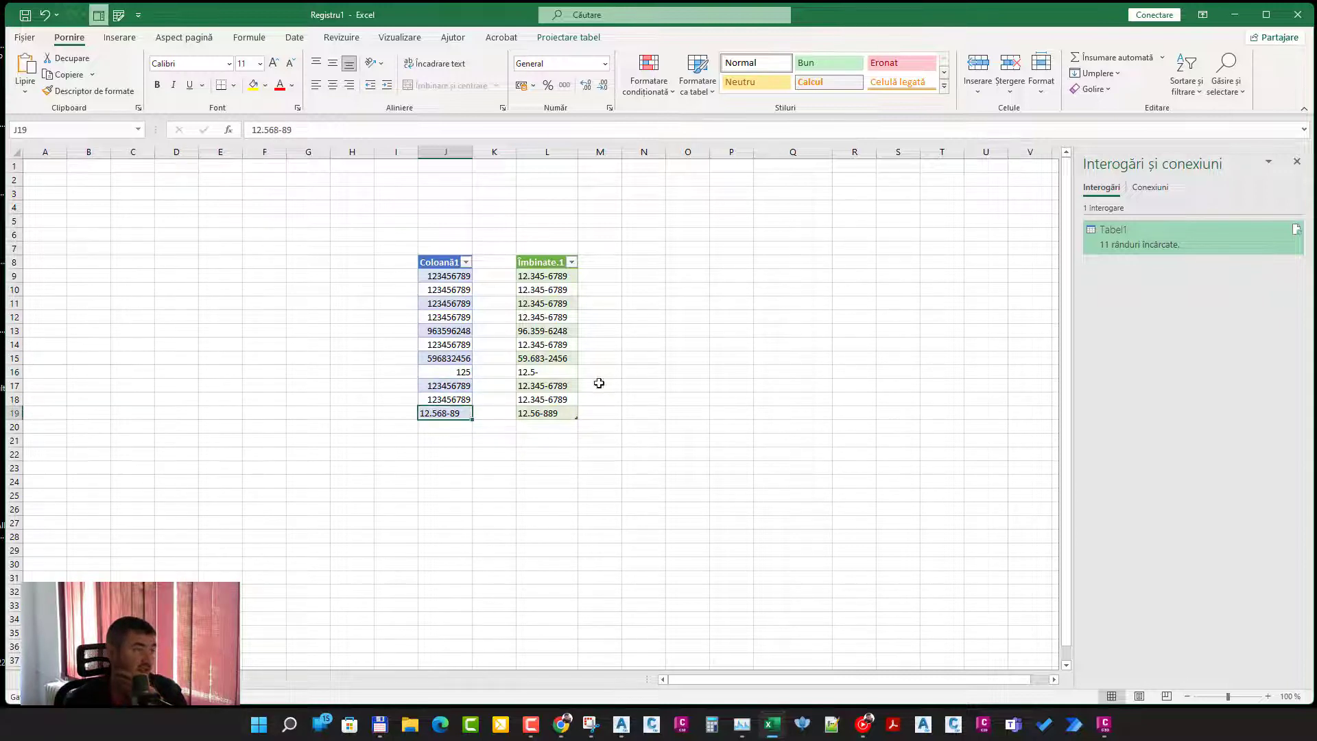
click(294, 37)
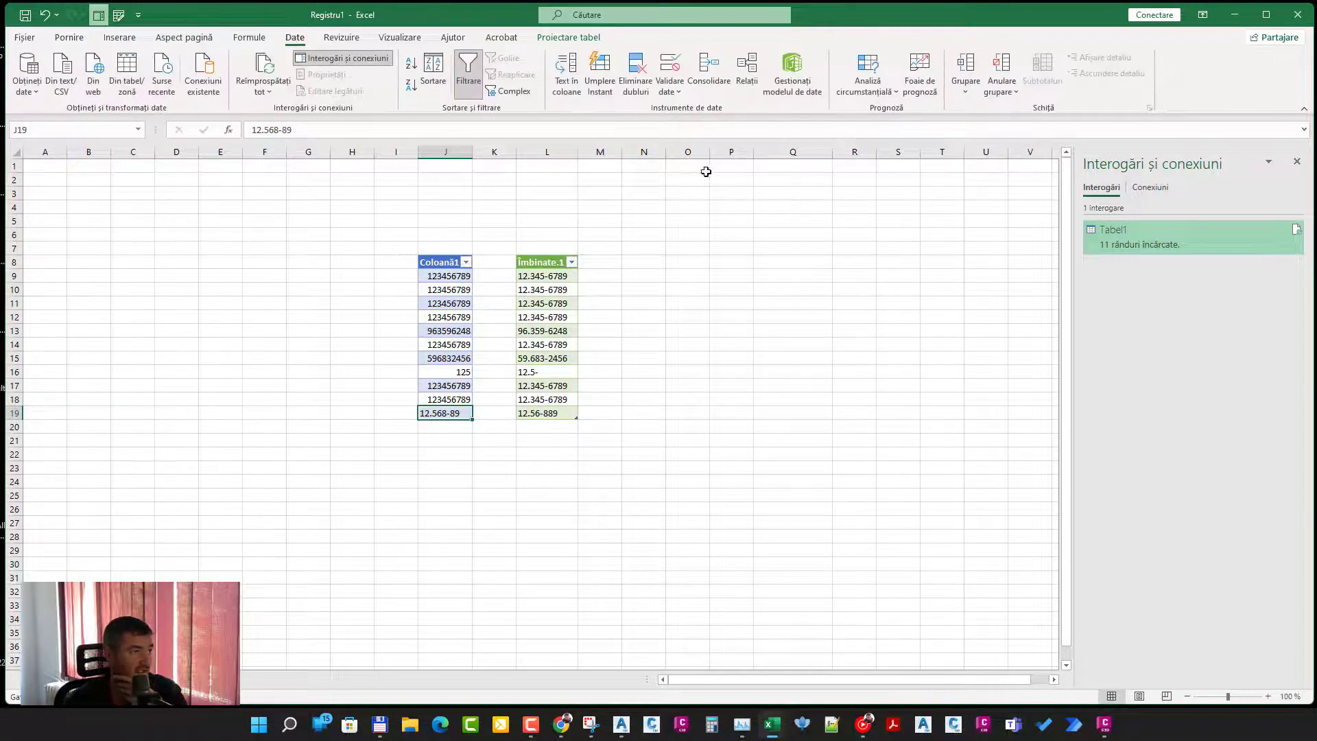
Add a Lungime text validation rule to J19 with a minimum of 9 characters.
click(670, 65)
click(535, 326)
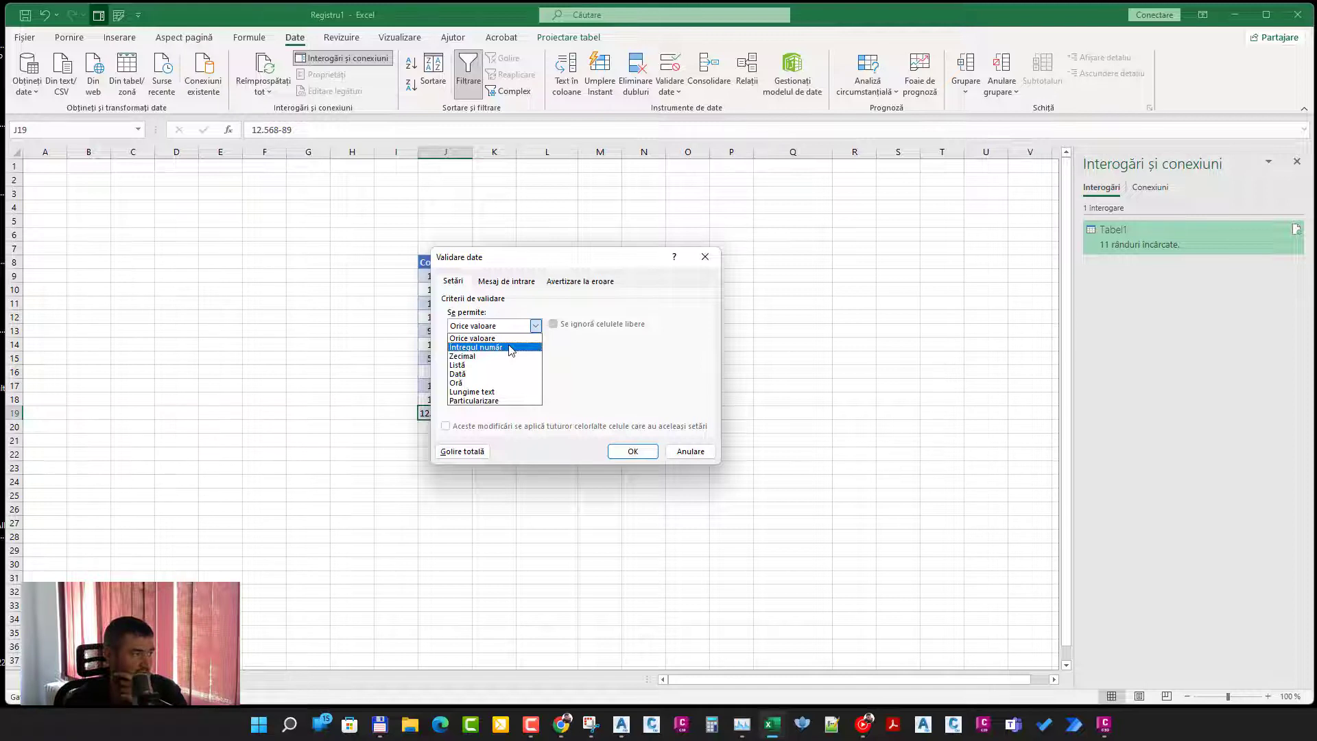
click(521, 391)
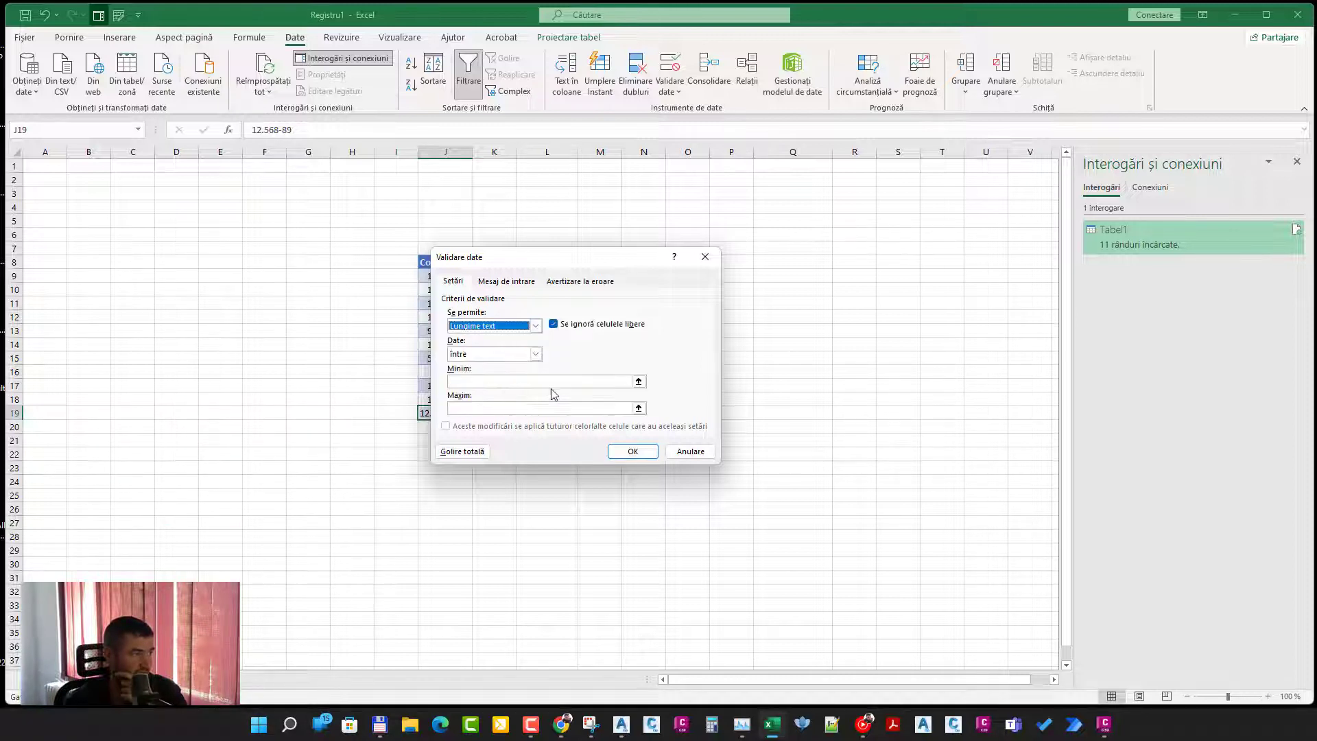
click(525, 381)
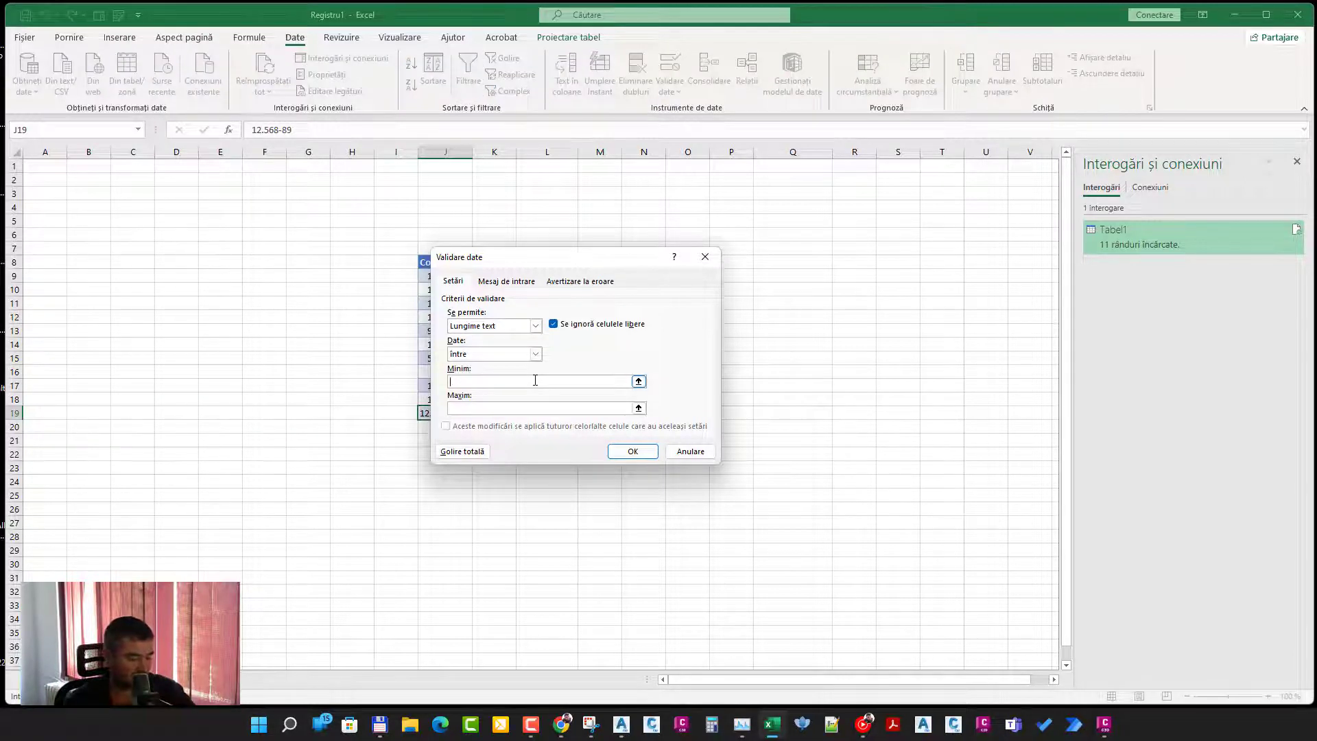
text(9)
click(522, 408)
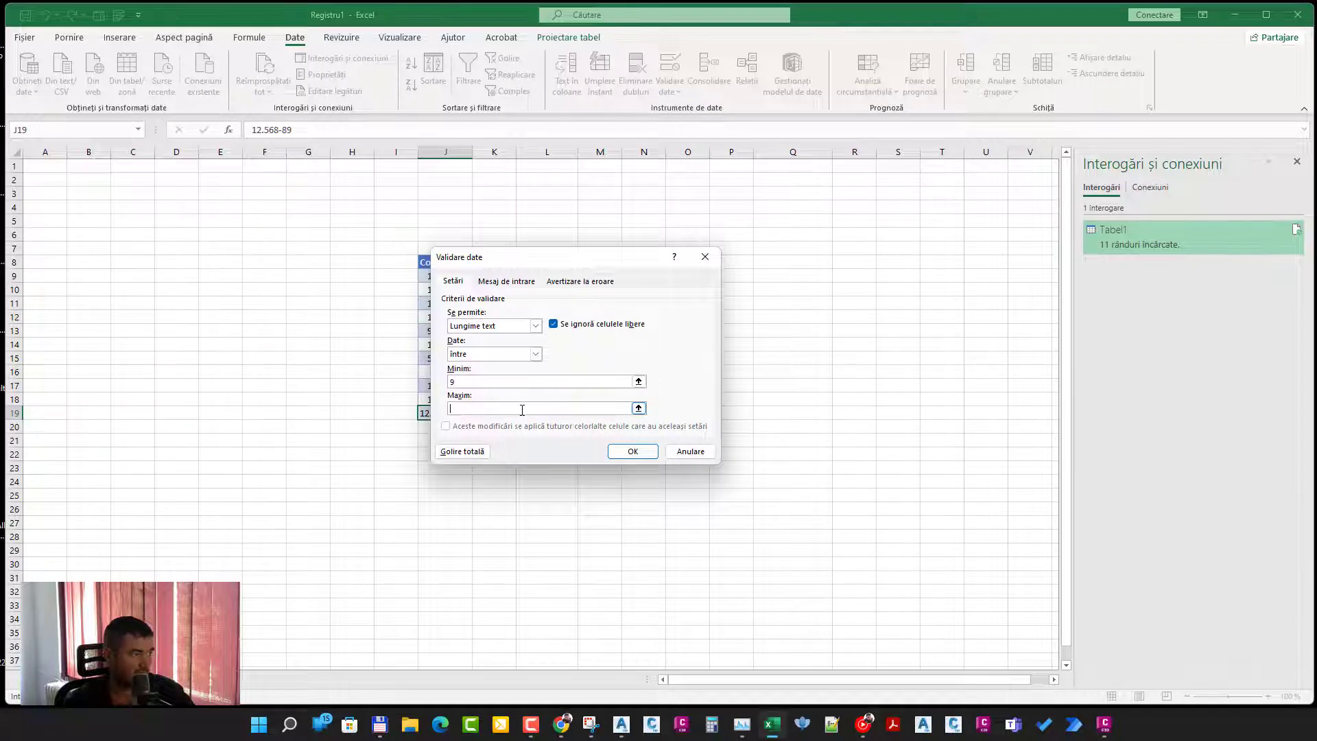
click(635, 450)
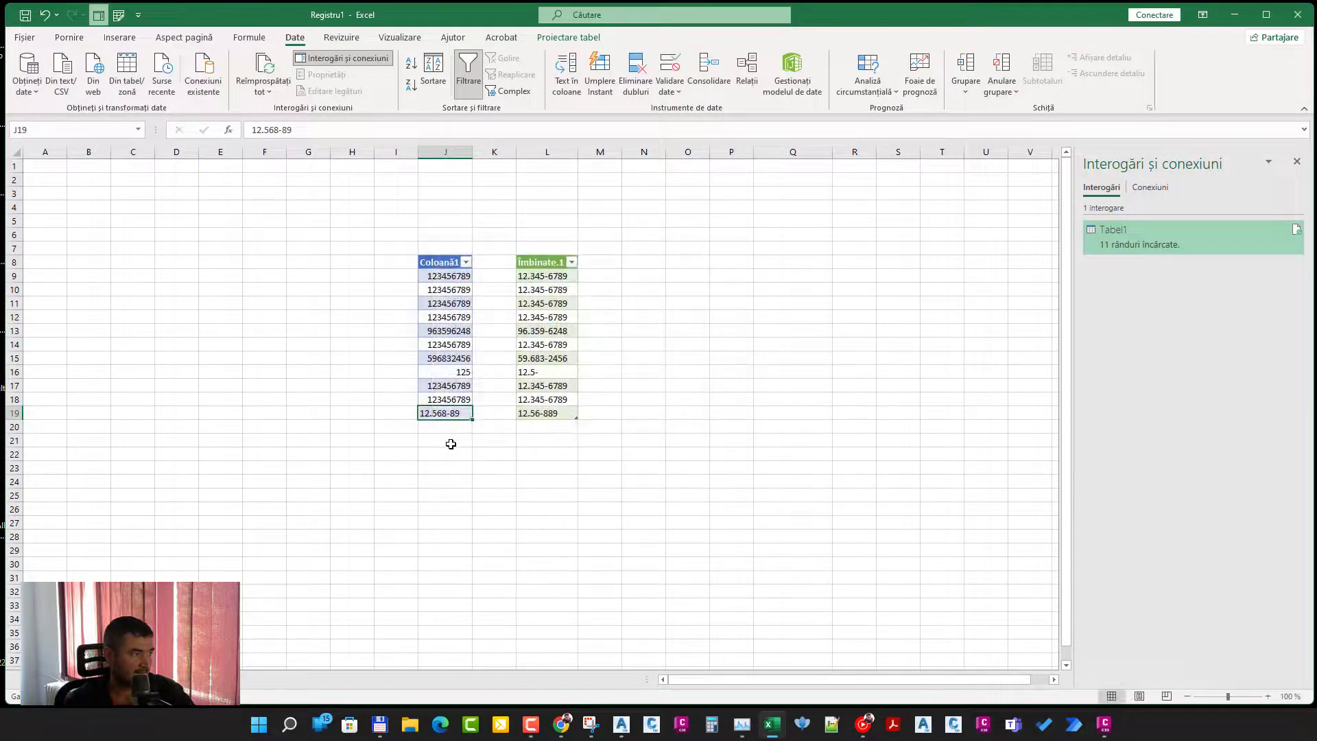
Test J19 with a too-short and a 10-digit entry, both rejected, then enter 456987456.
text(23)
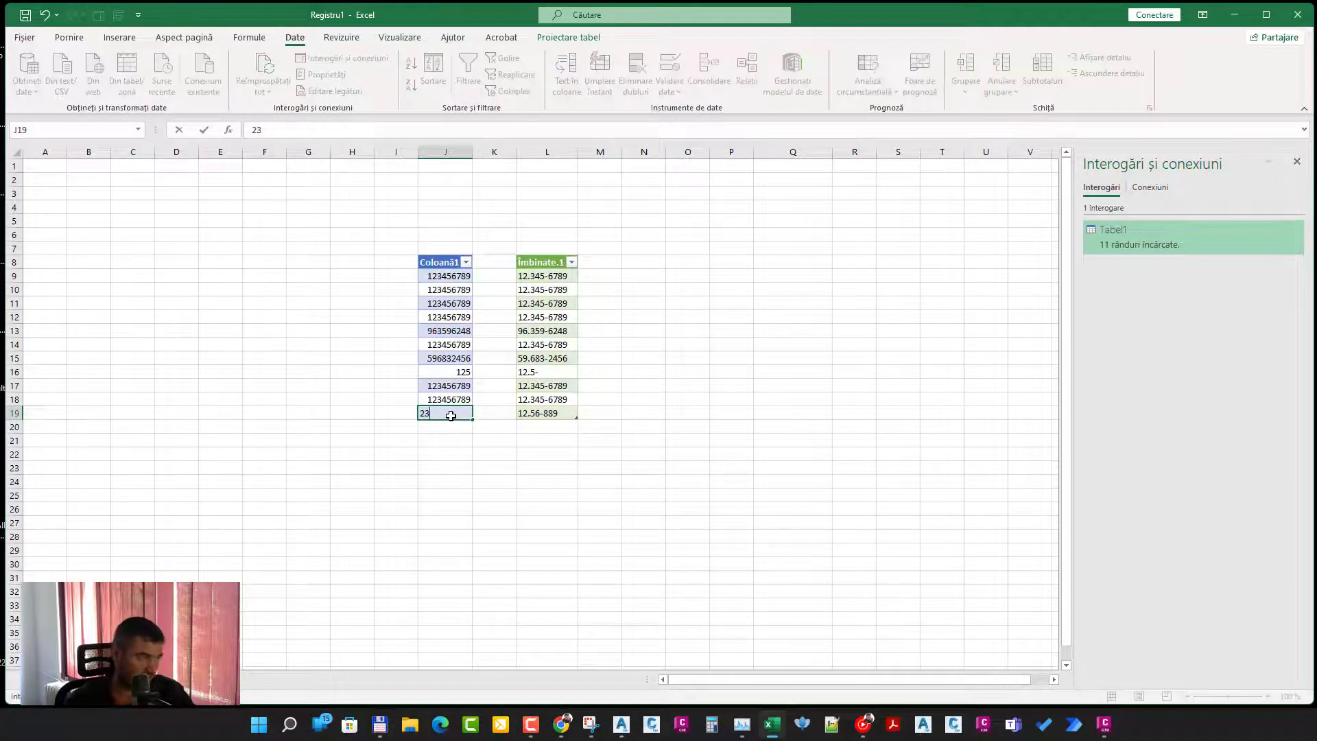
key(Return)
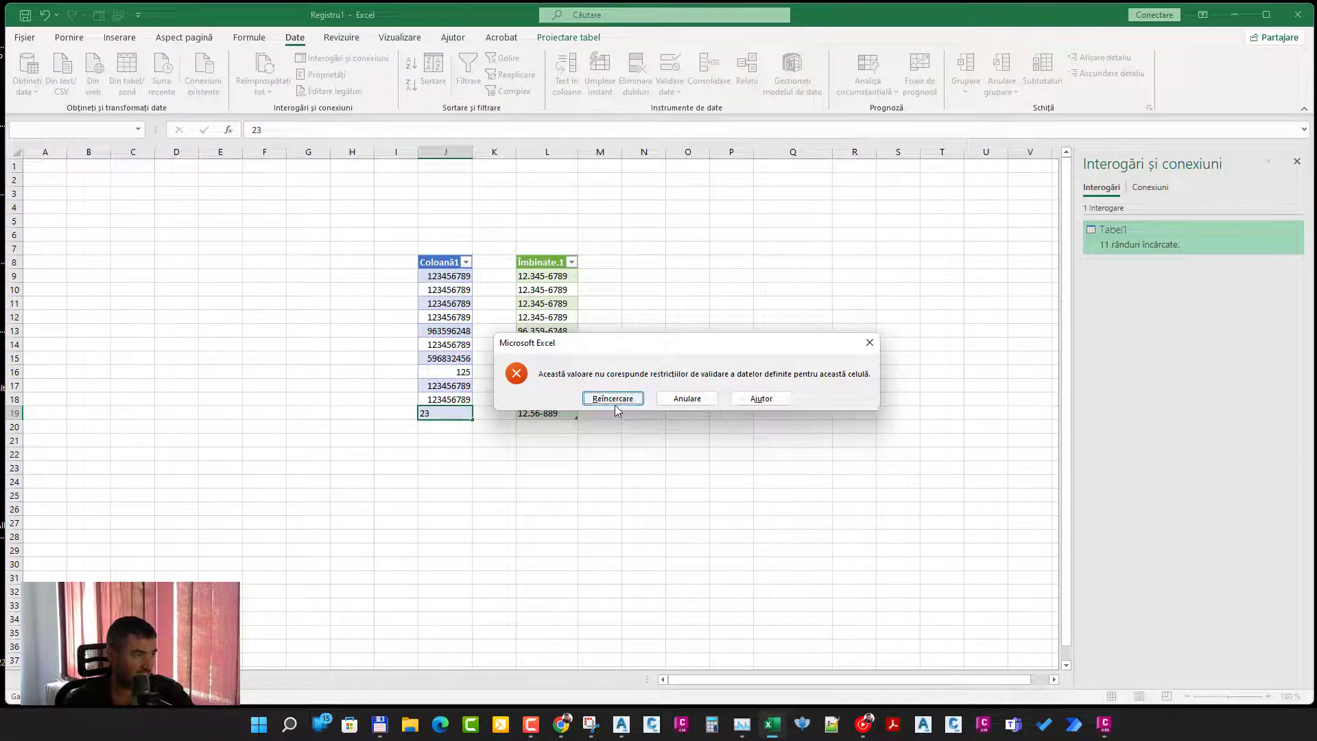
click(614, 403)
double_click(420, 413)
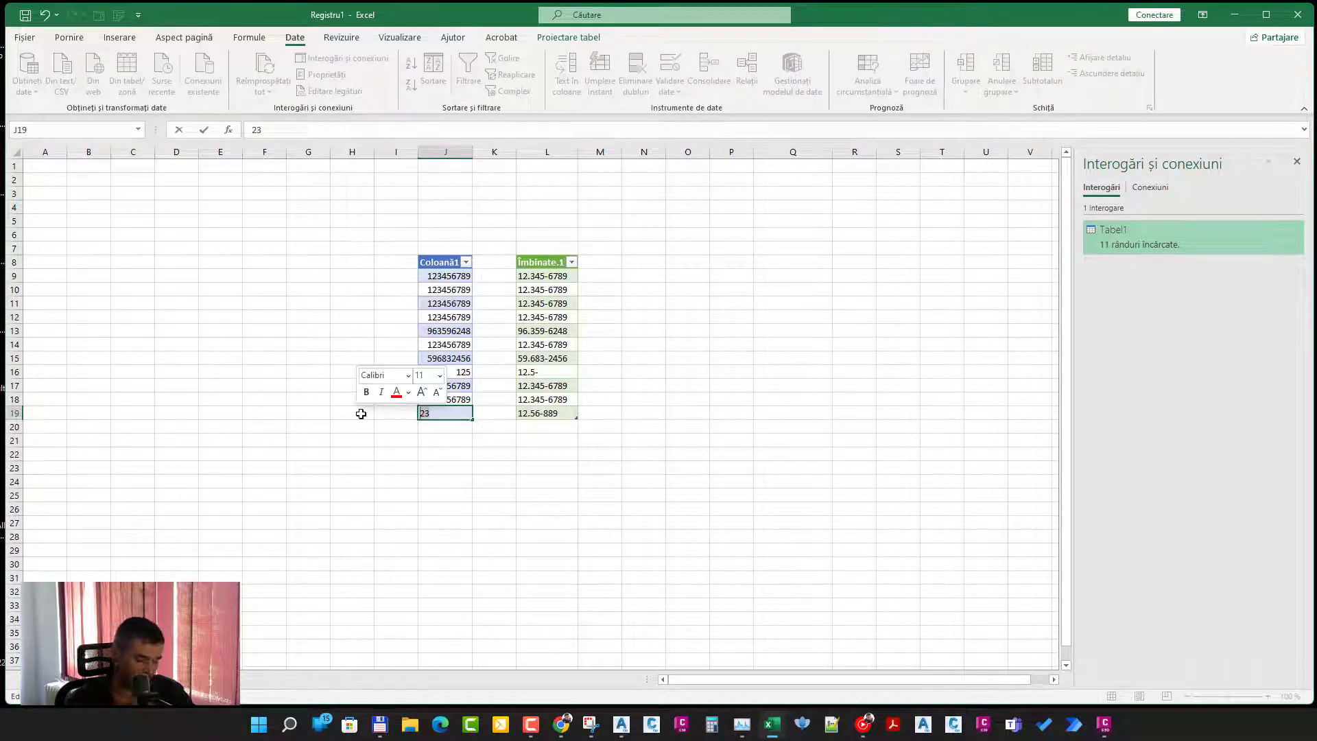
text(6598745698)
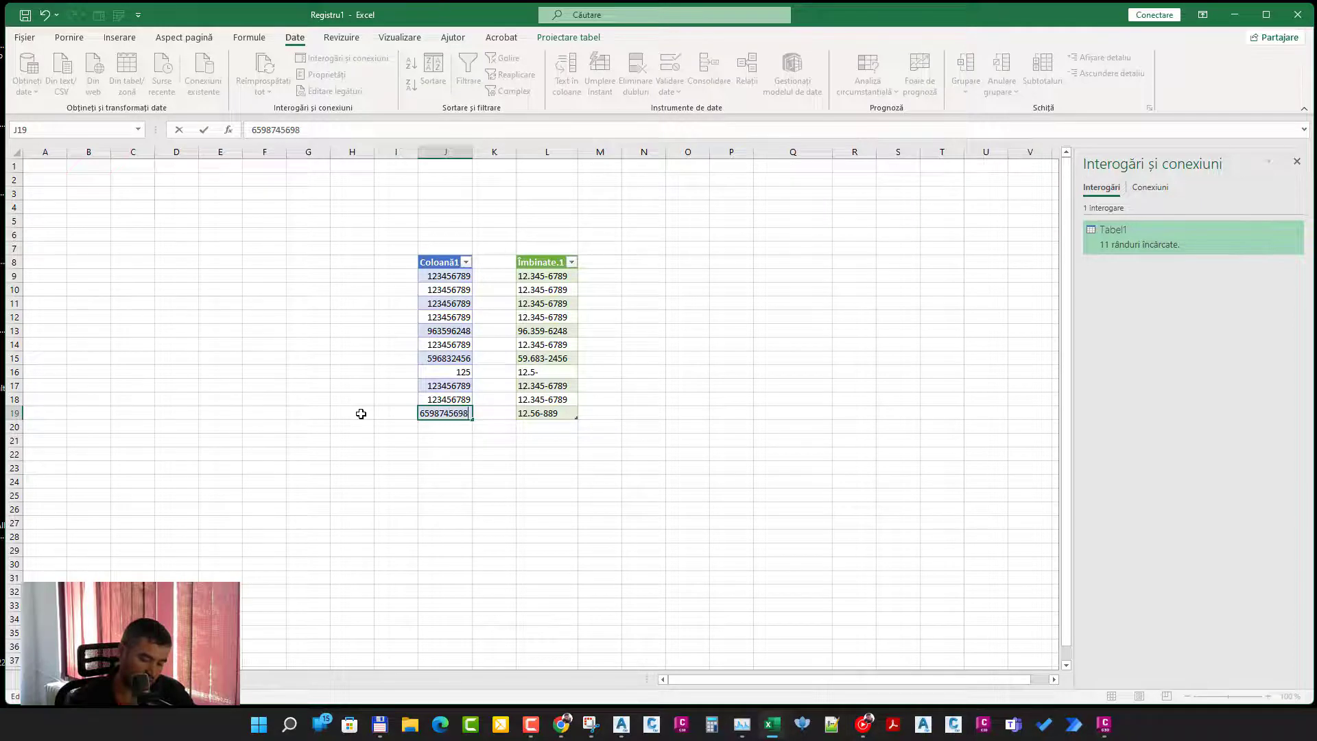
key(Return)
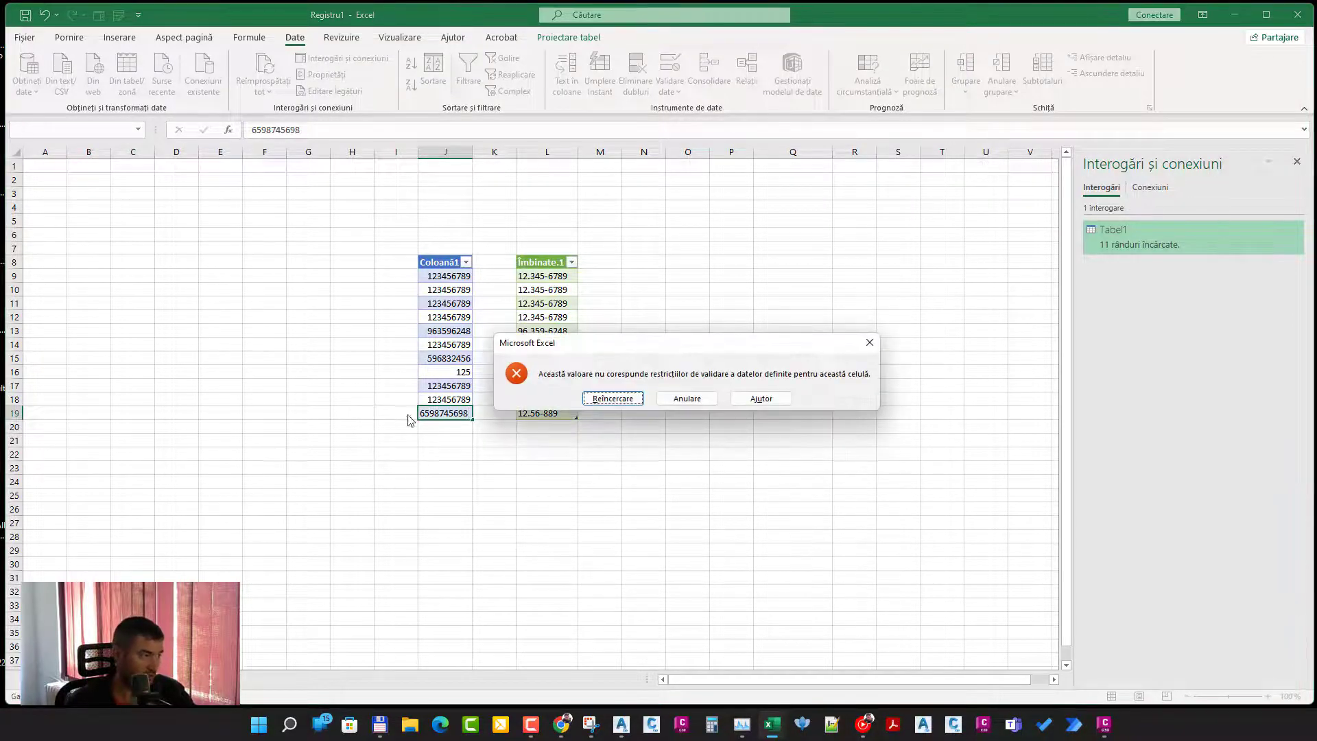
click(613, 399)
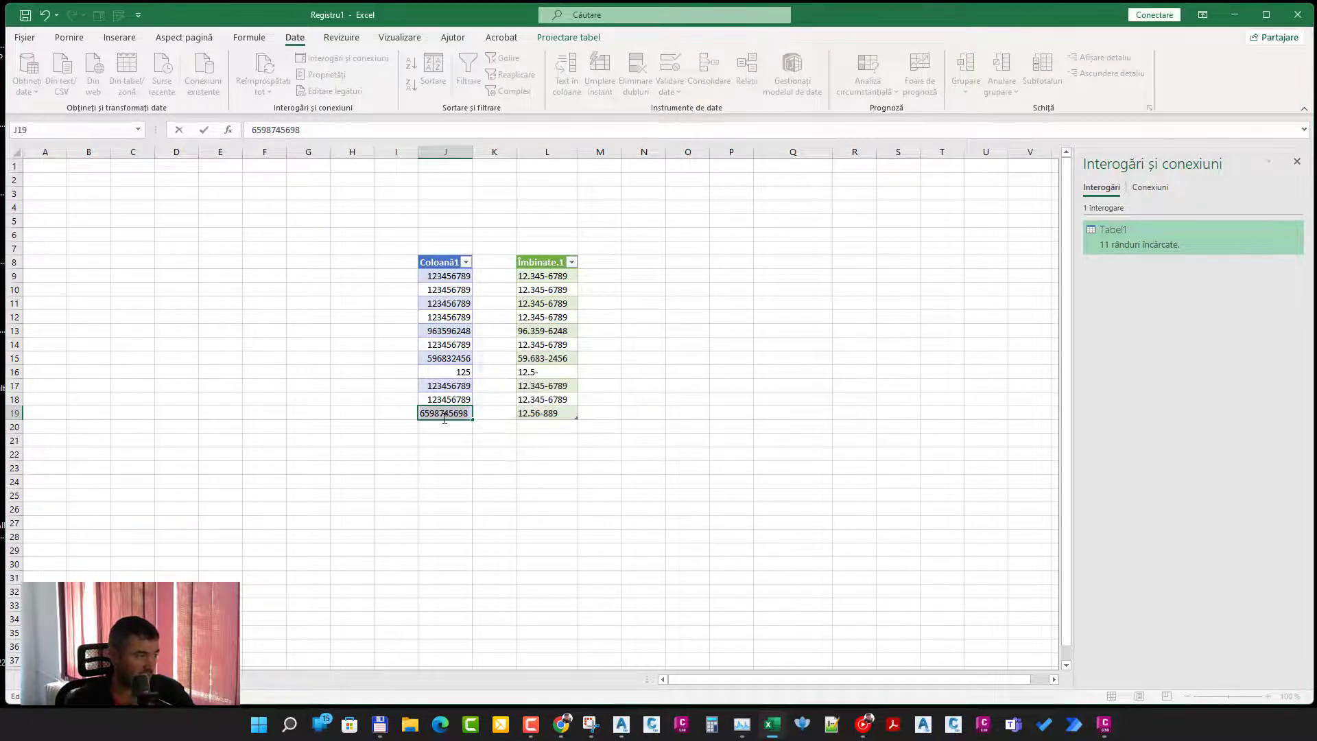
text(4)
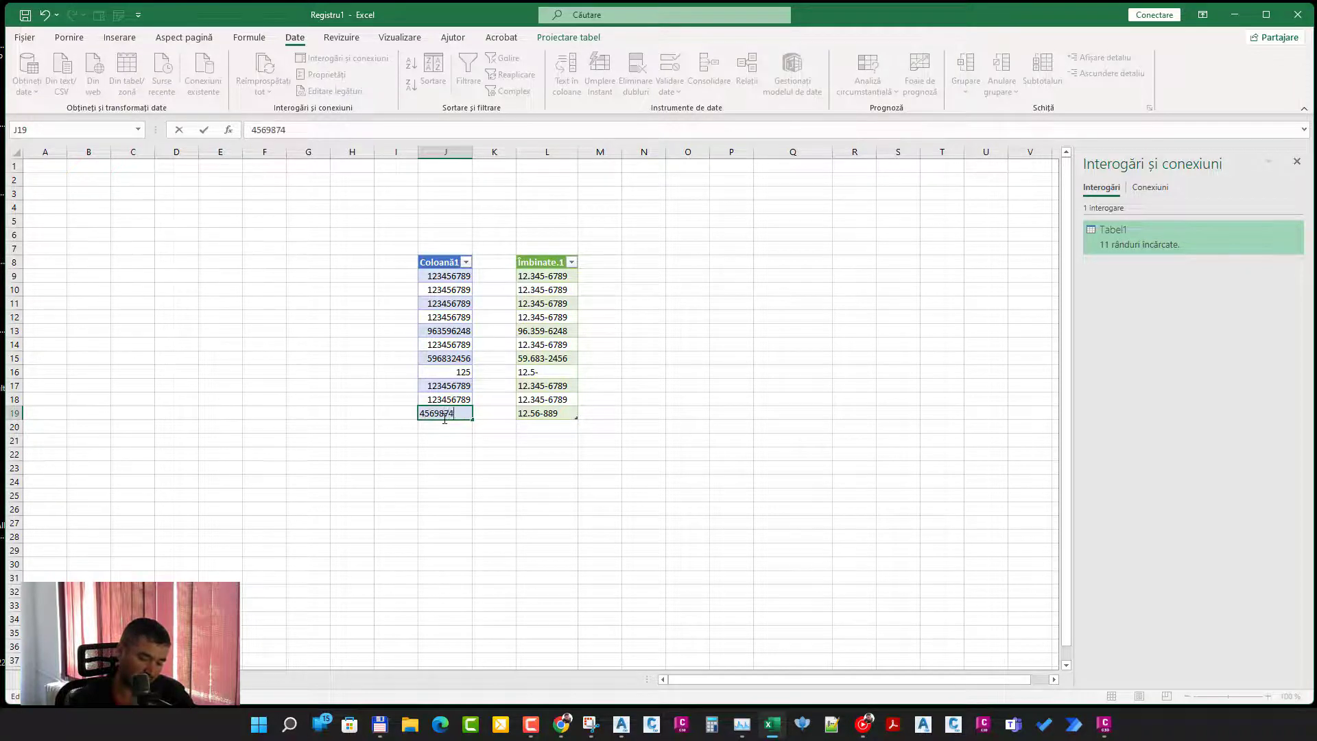
key(Return)
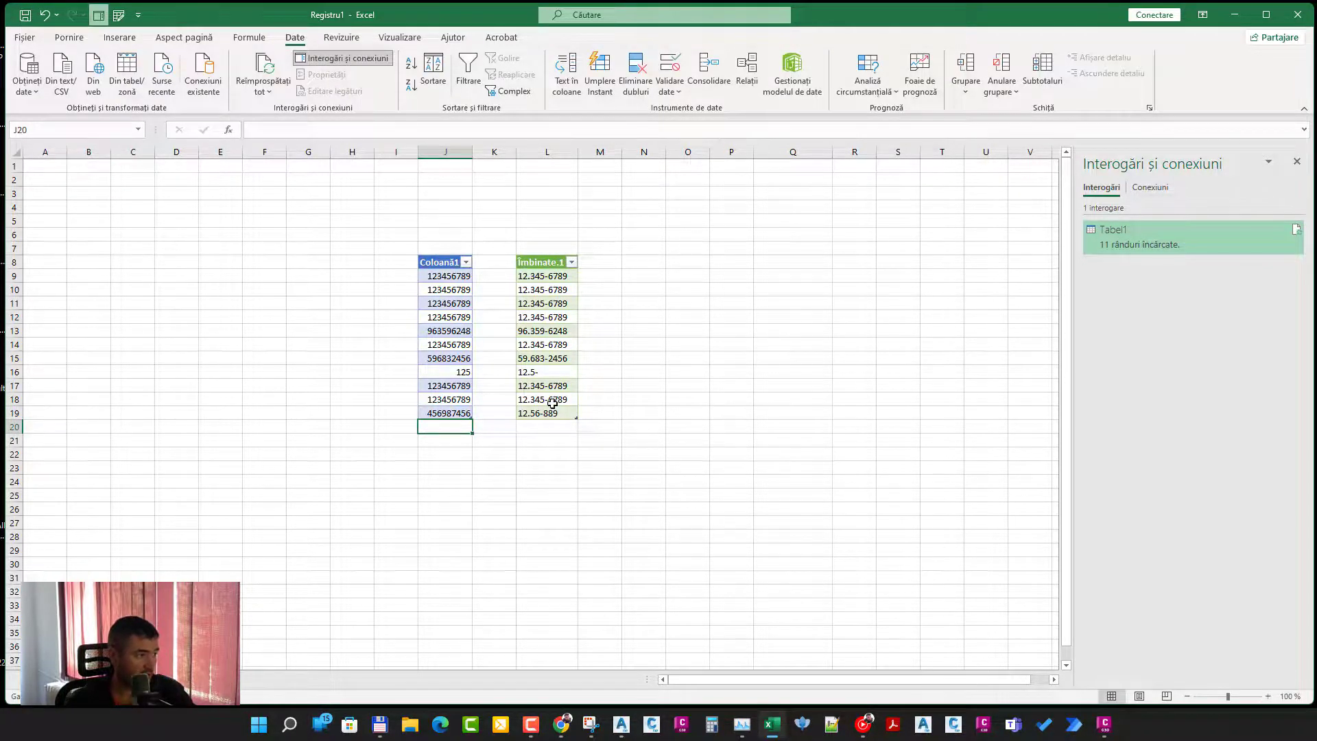
Refresh the query output table so L19 shows 45.698-7456.
right_click(552, 402)
click(600, 433)
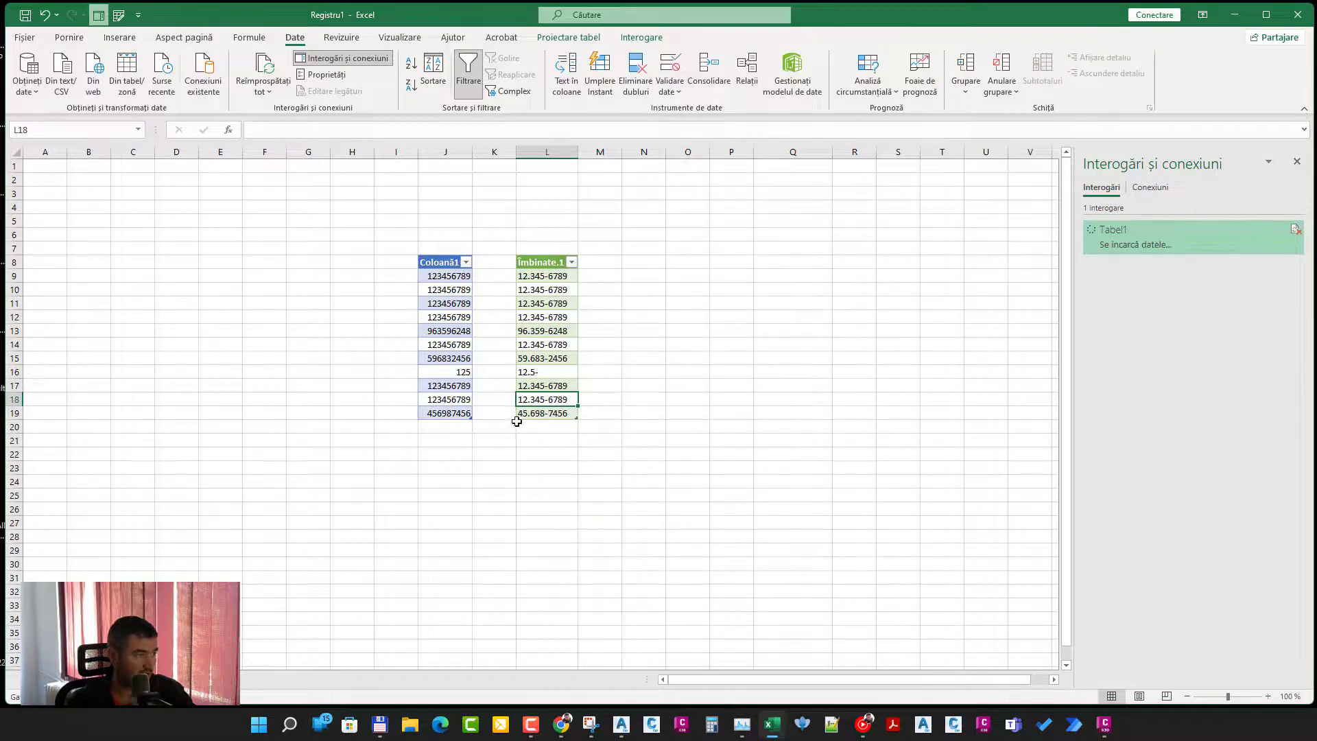
drag(546, 413, 559, 303)
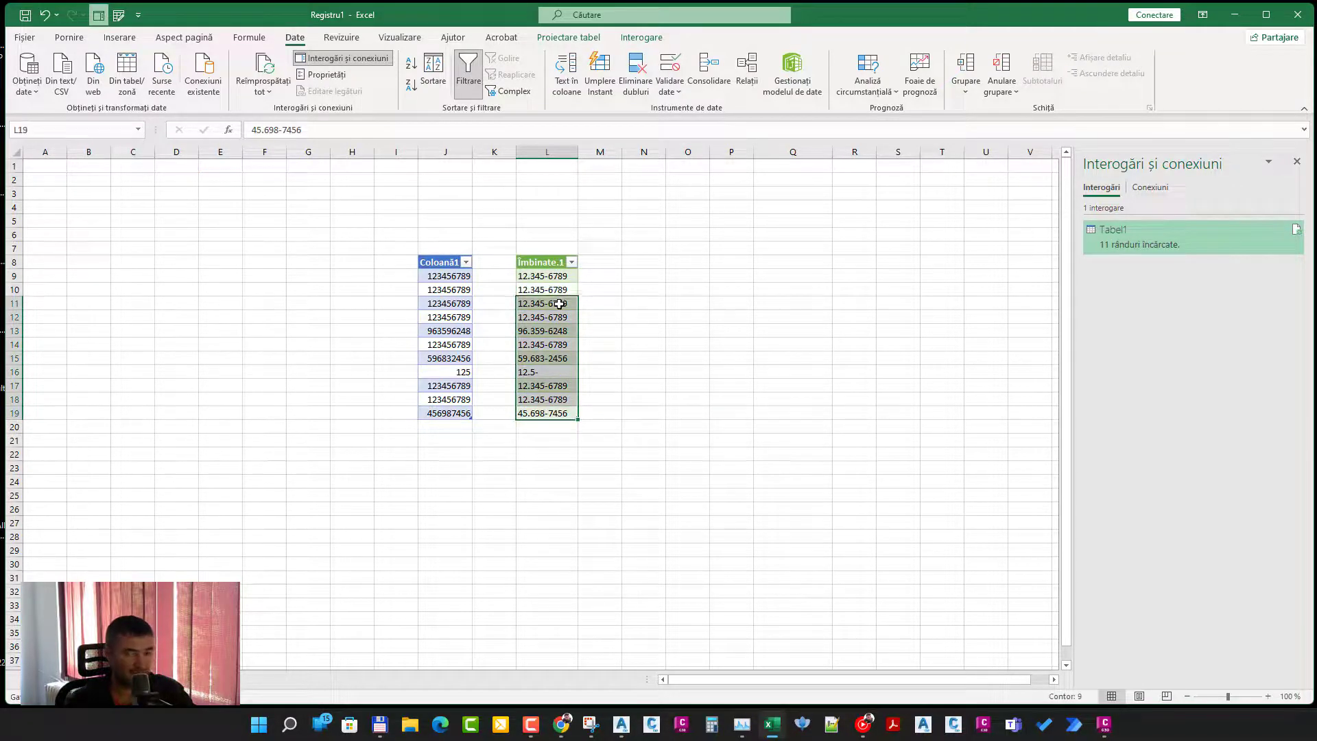
click(689, 357)
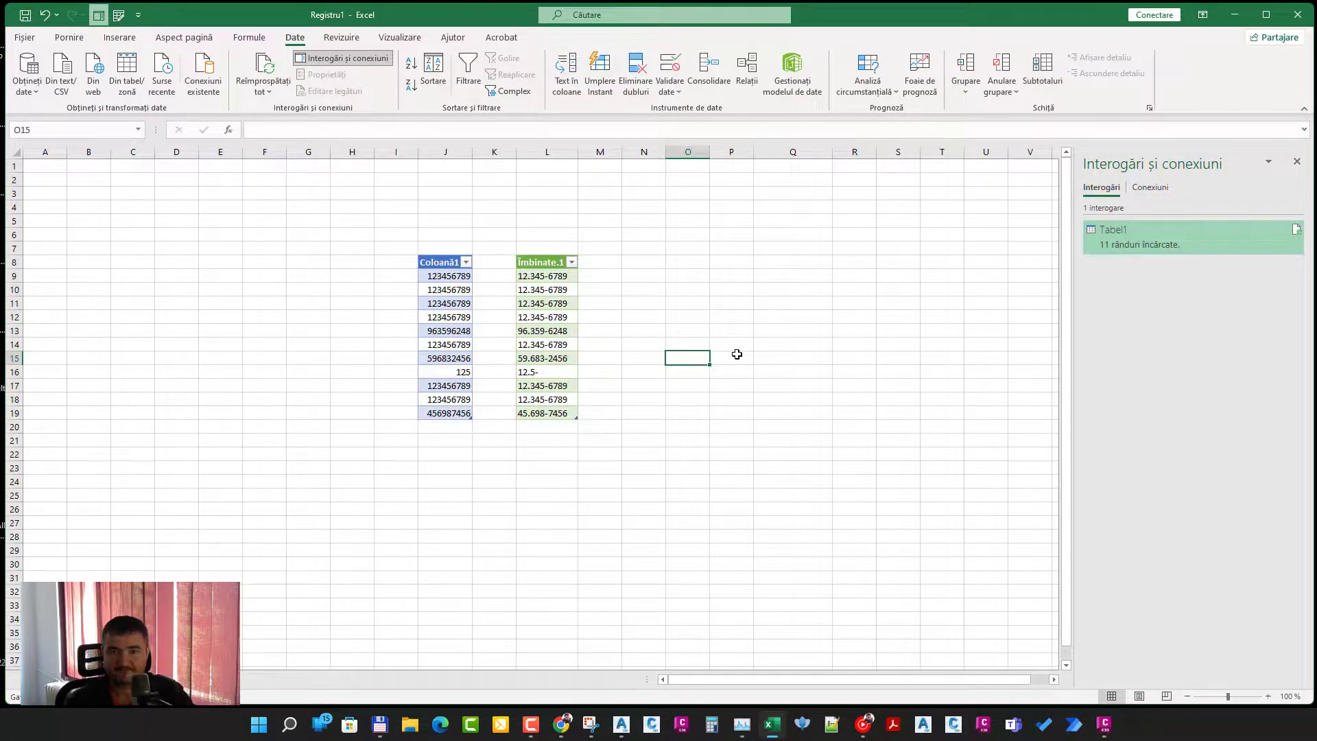